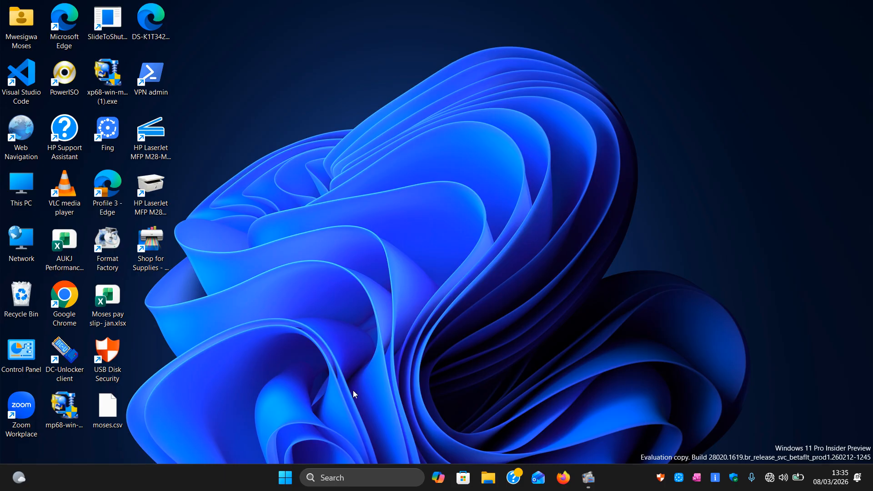
- Search for and launch Word, then close its start screen
click(346, 478)
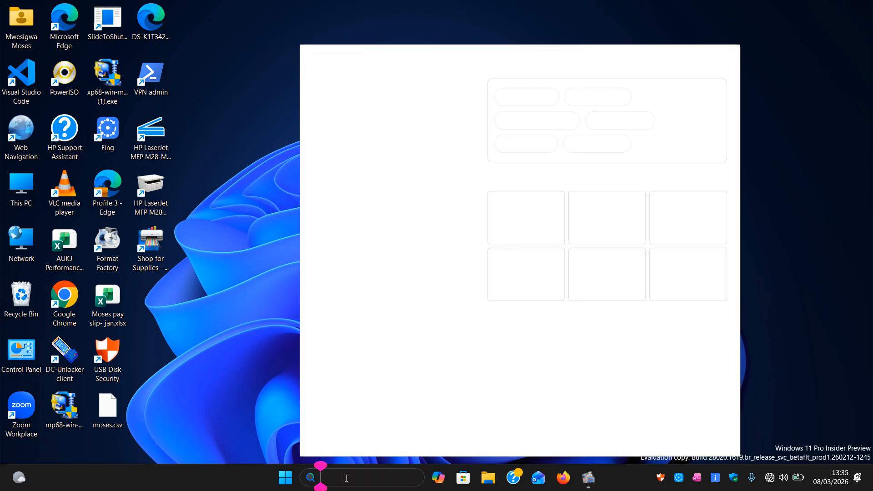
text(word)
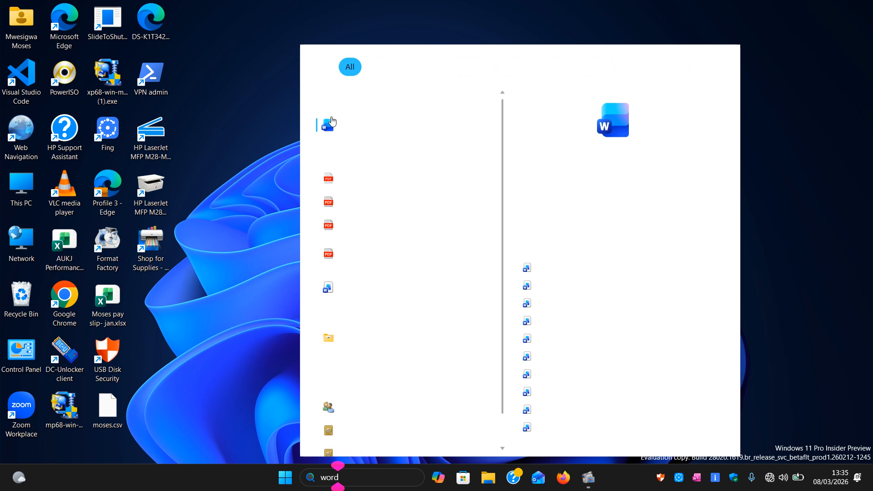
click(356, 127)
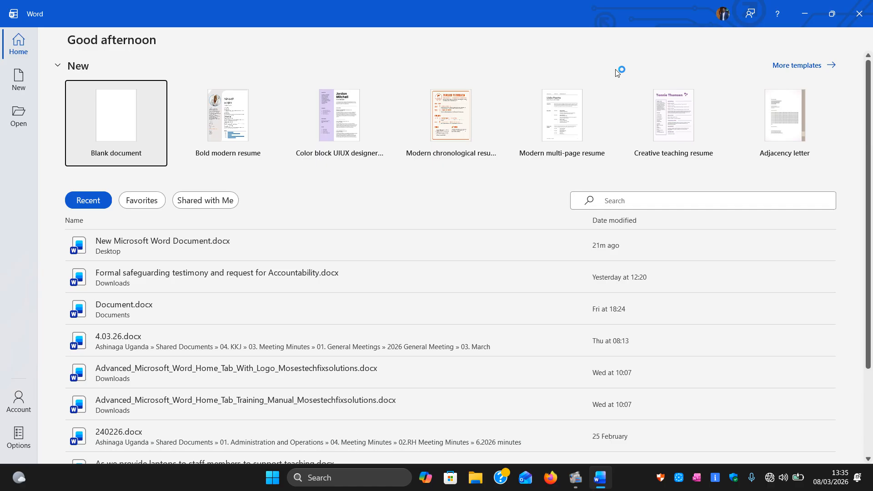
click(857, 17)
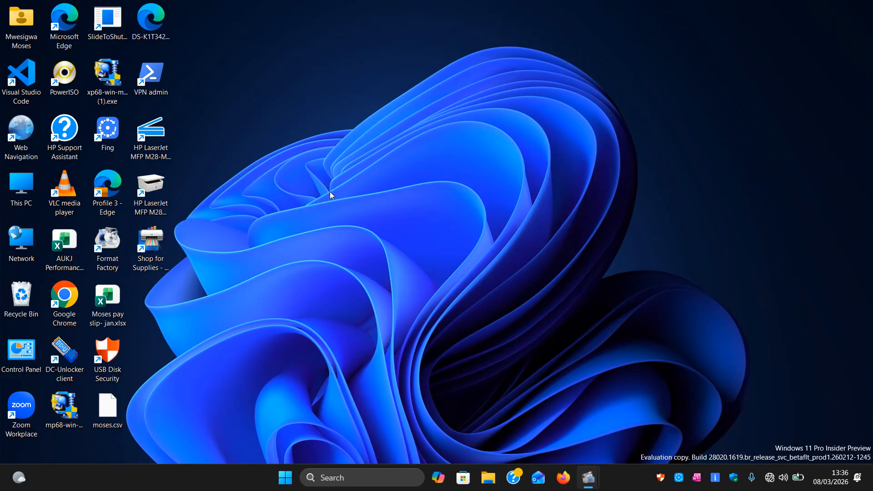
- Create a new Microsoft Word Document on the desktop with its default name
right_click(658, 66)
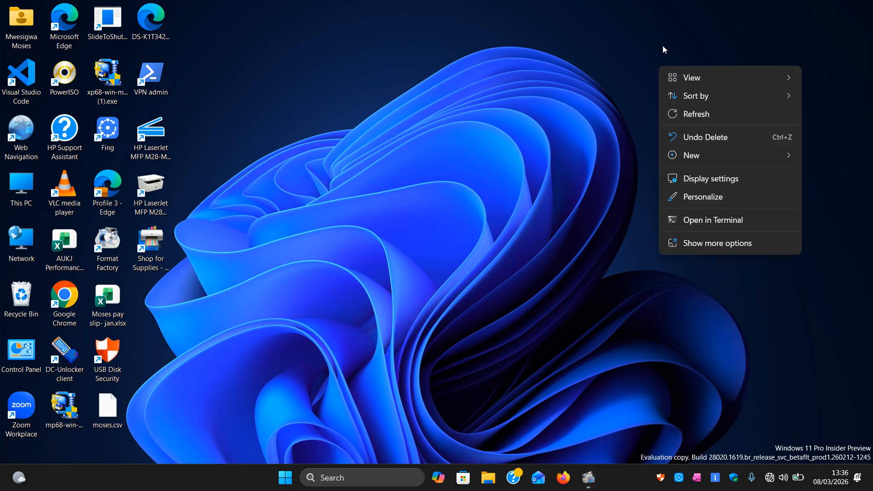
click(662, 46)
right_click(662, 46)
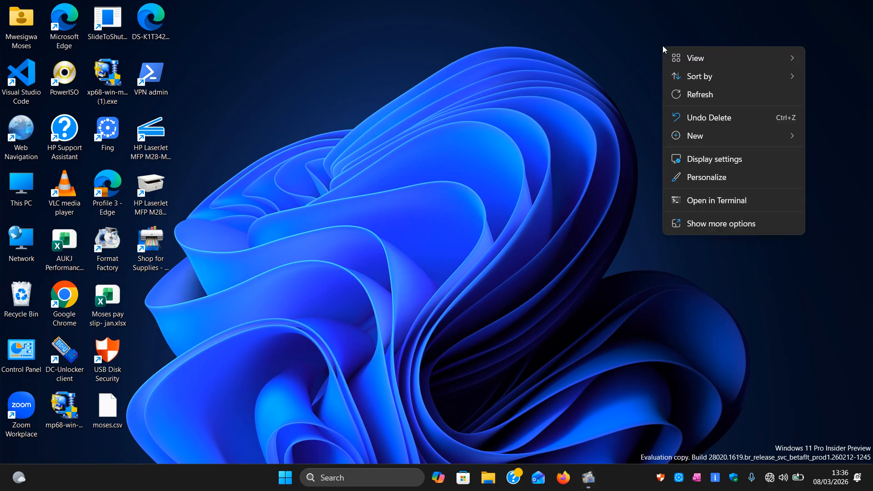
mouse_move(695, 136)
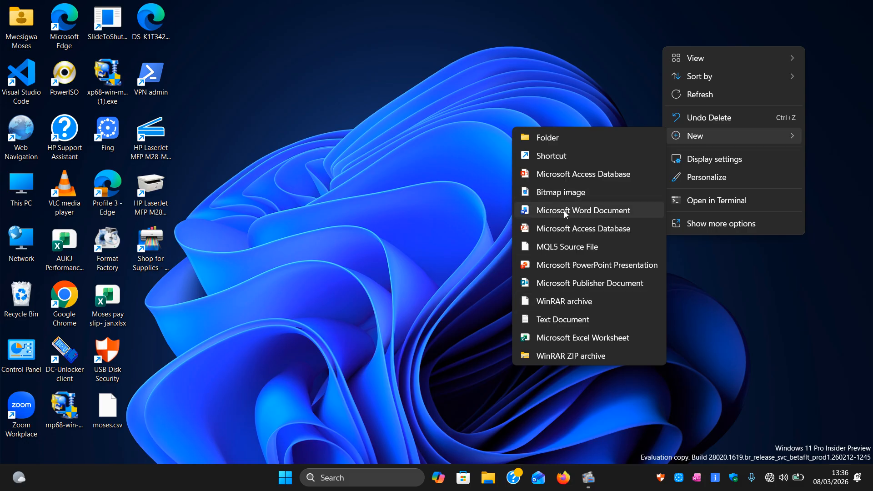
click(598, 209)
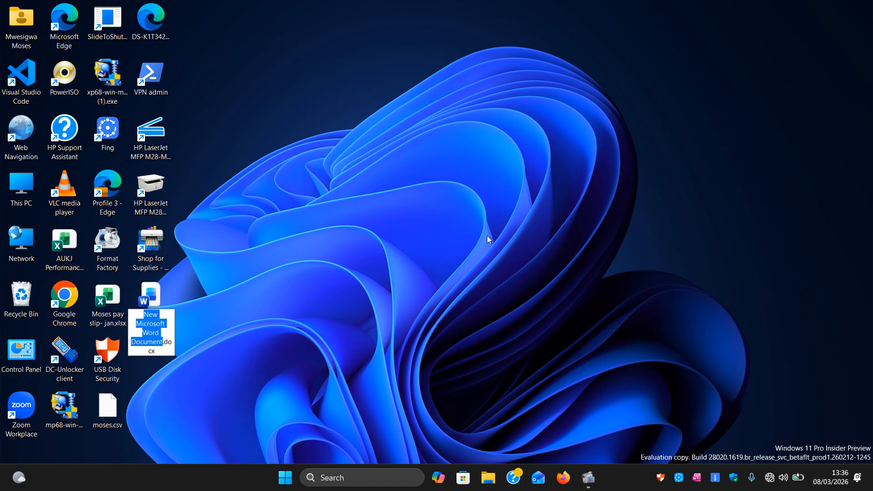
key(Return)
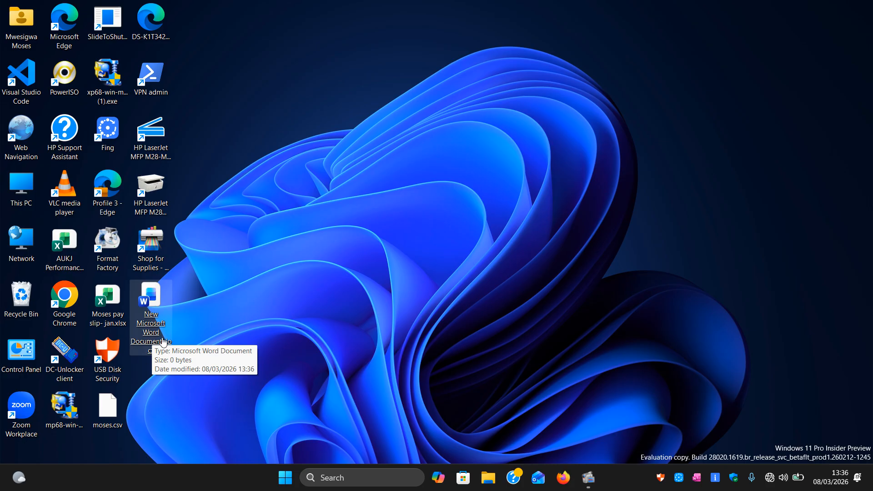
click(223, 287)
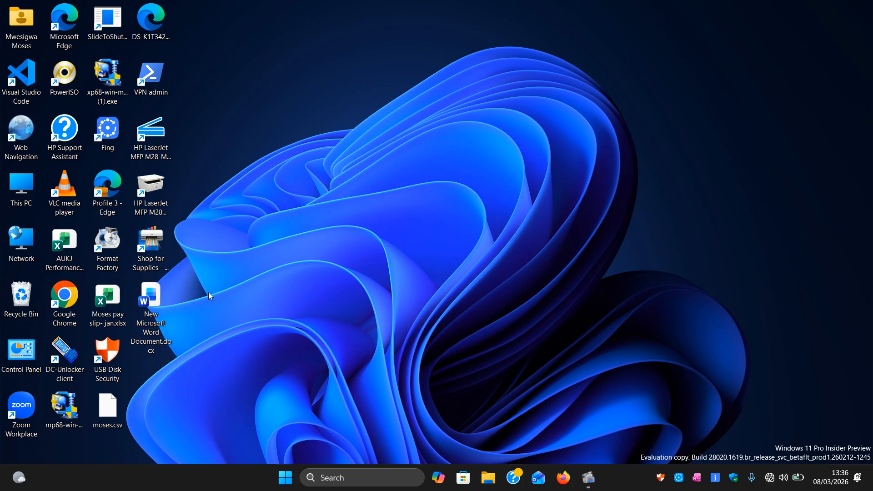
- Open New Microsoft Word Document.docx and browse the Insert, Draw, Design and Layout tabs before Home
double_click(155, 325)
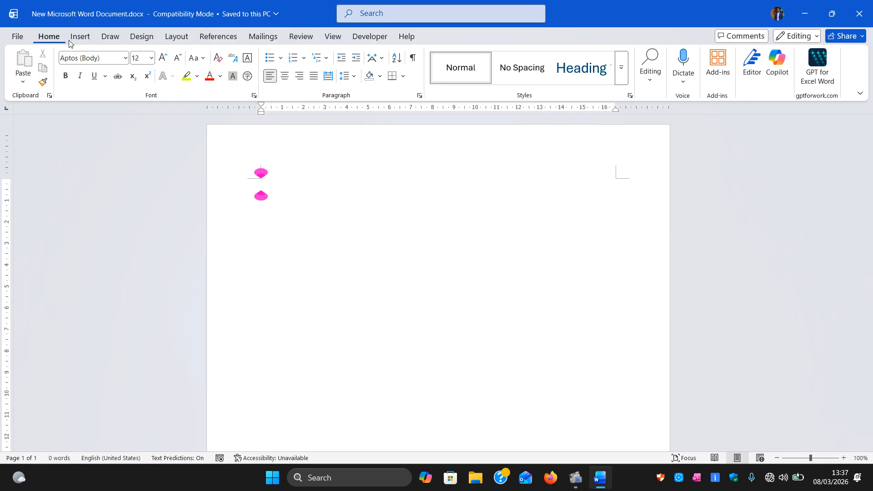
click(90, 39)
click(111, 38)
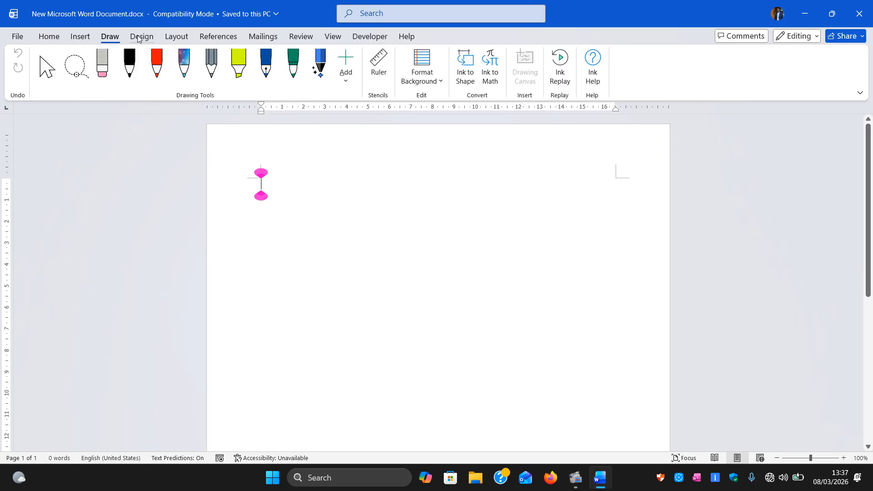
click(141, 37)
click(172, 38)
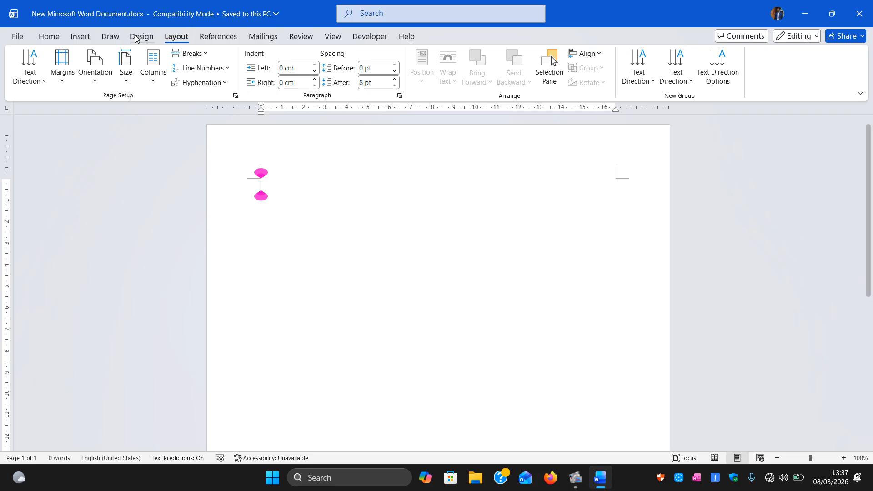
click(46, 38)
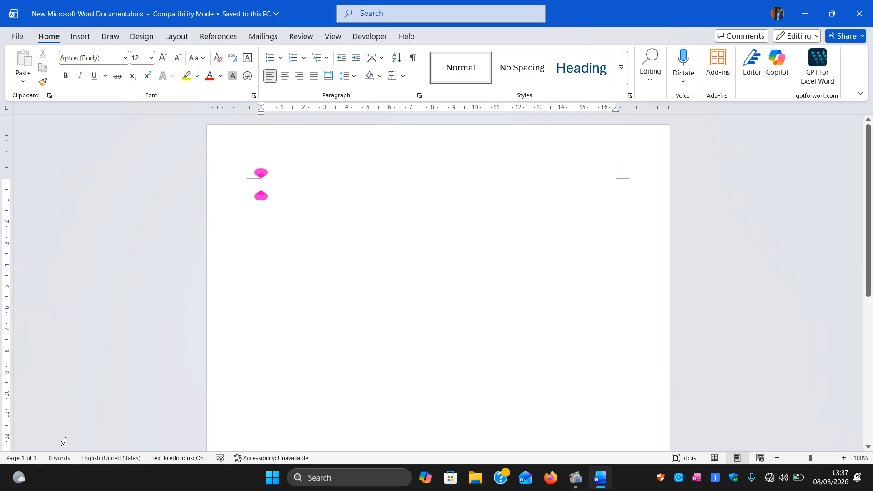
click(28, 458)
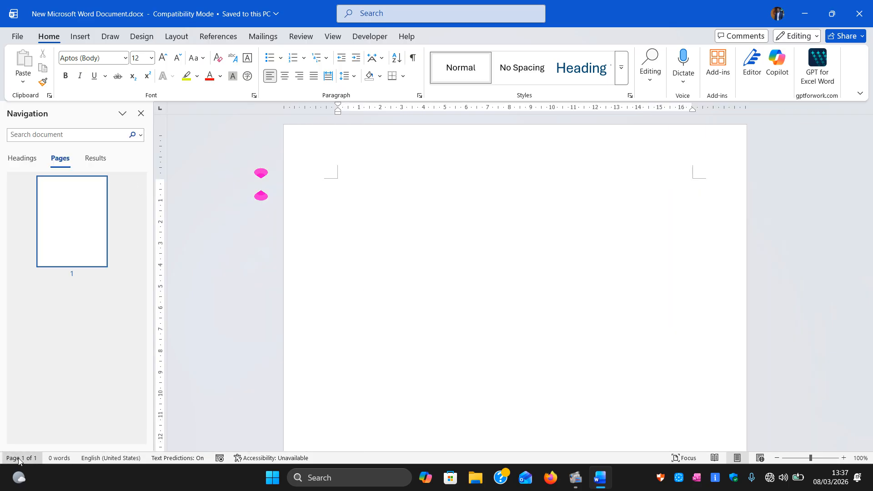
click(26, 458)
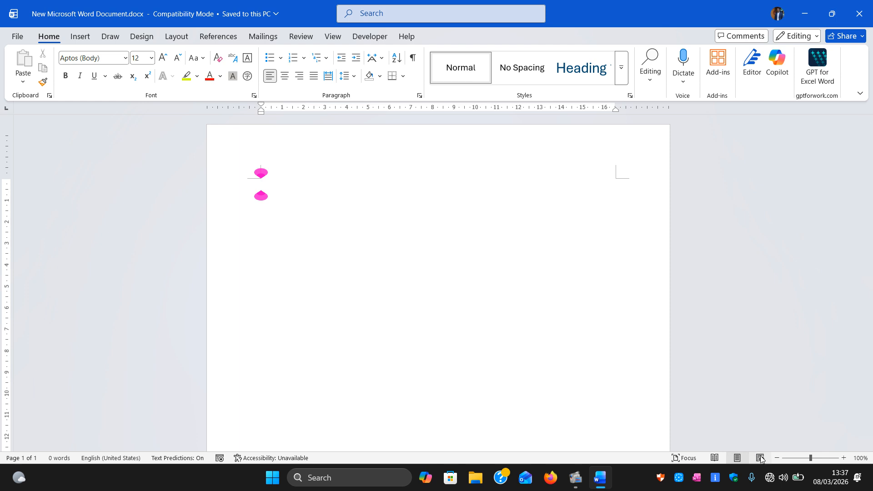
click(715, 458)
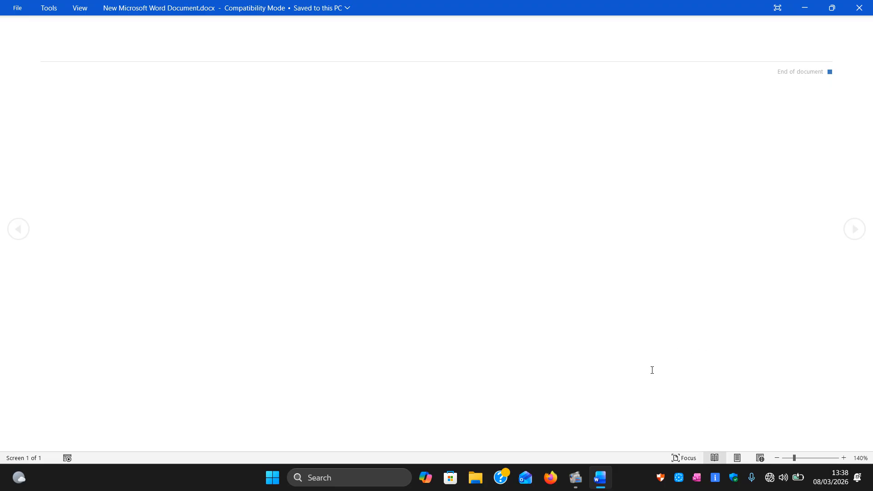
click(737, 458)
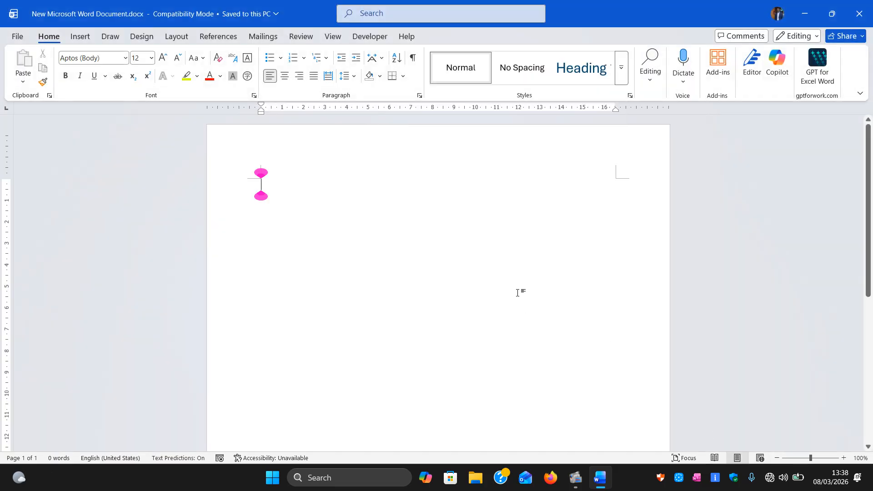
click(761, 458)
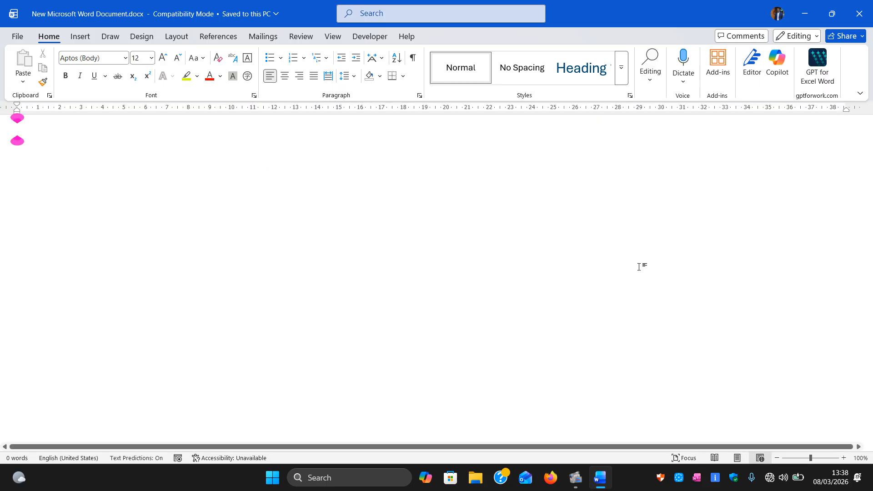
click(737, 459)
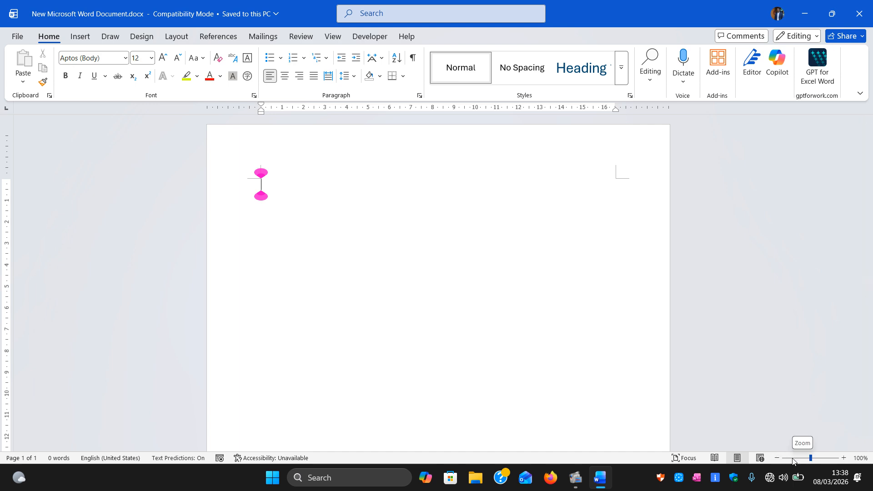
click(779, 461)
click(779, 461)
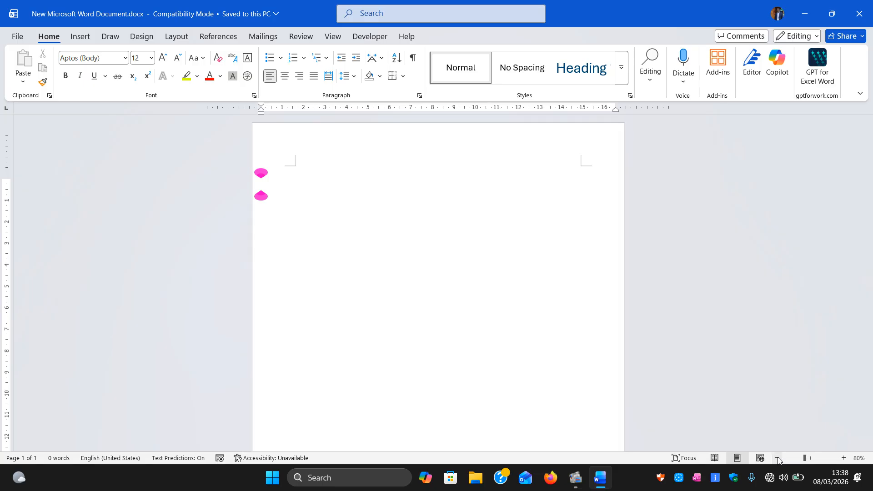
click(779, 462)
click(780, 462)
click(779, 461)
click(780, 462)
click(779, 462)
click(779, 461)
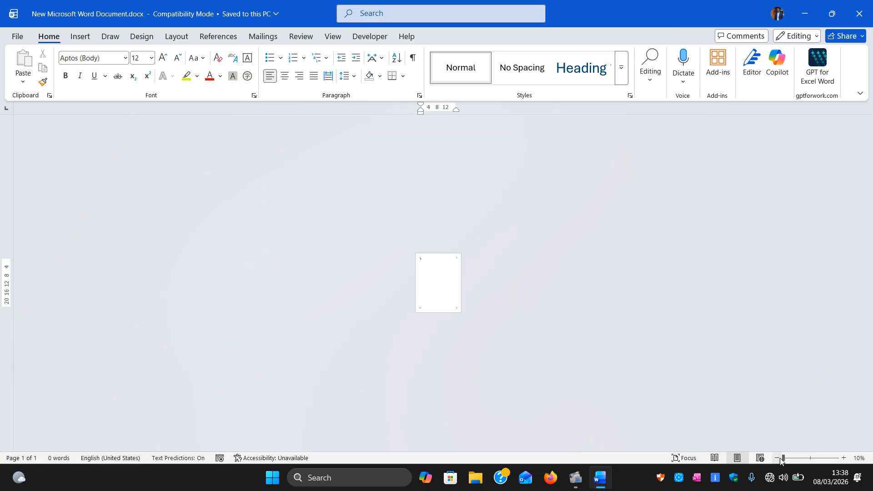
click(843, 459)
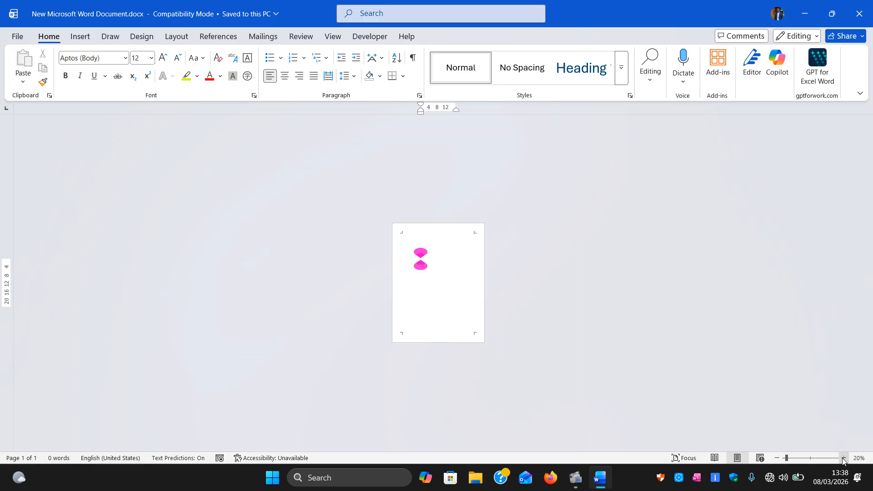
click(843, 458)
click(843, 459)
click(843, 458)
click(843, 458)
click(844, 458)
click(843, 458)
click(843, 458)
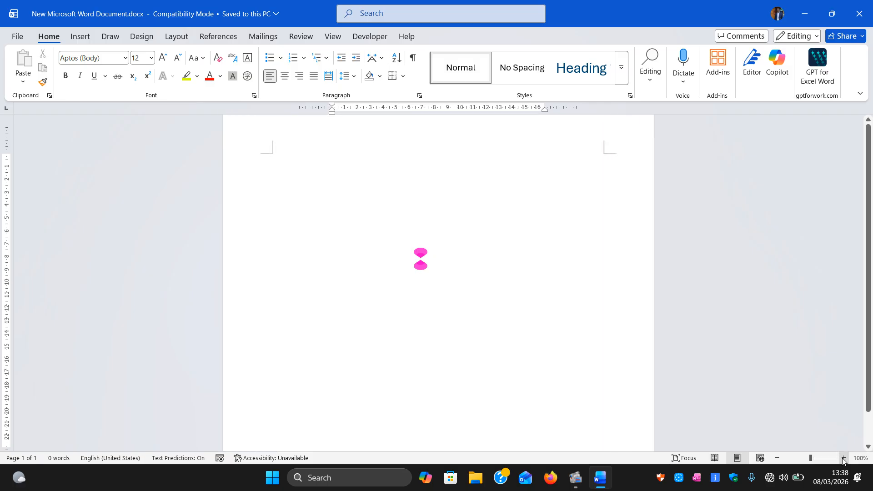
click(843, 459)
click(843, 458)
click(843, 458)
click(843, 458)
click(843, 458)
click(843, 458)
click(843, 458)
click(844, 458)
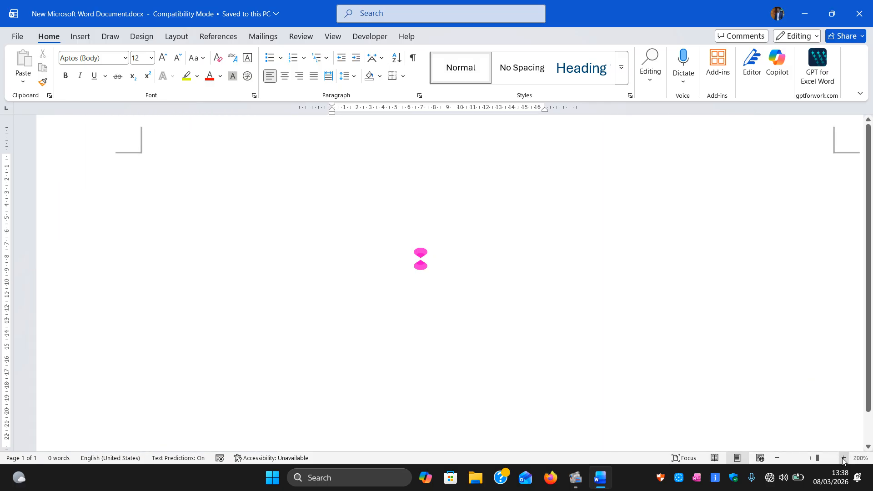
click(843, 458)
click(843, 458)
click(843, 458)
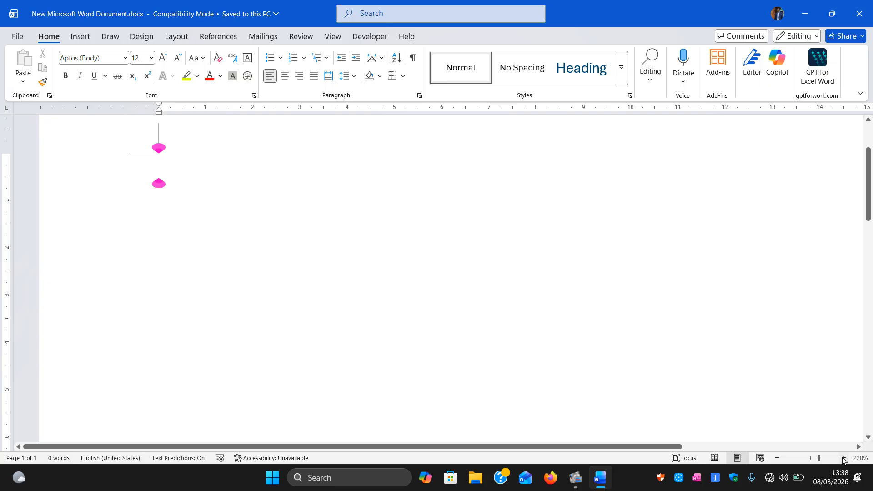
click(811, 459)
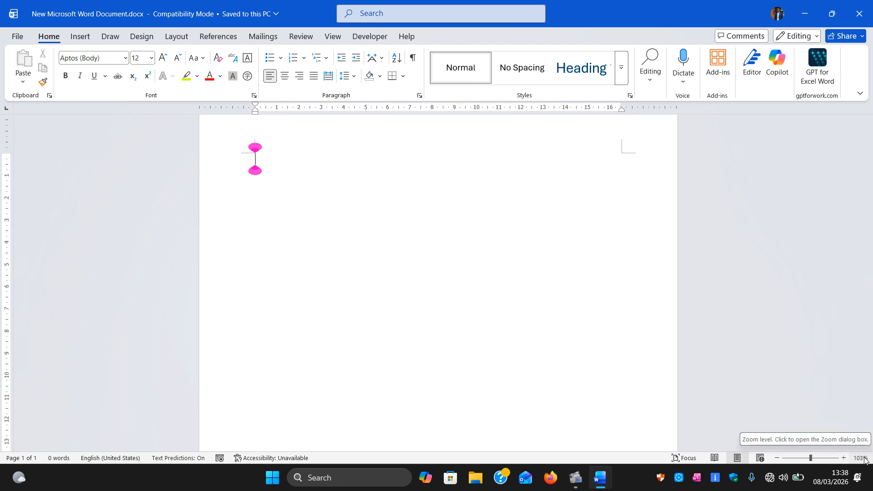
click(776, 458)
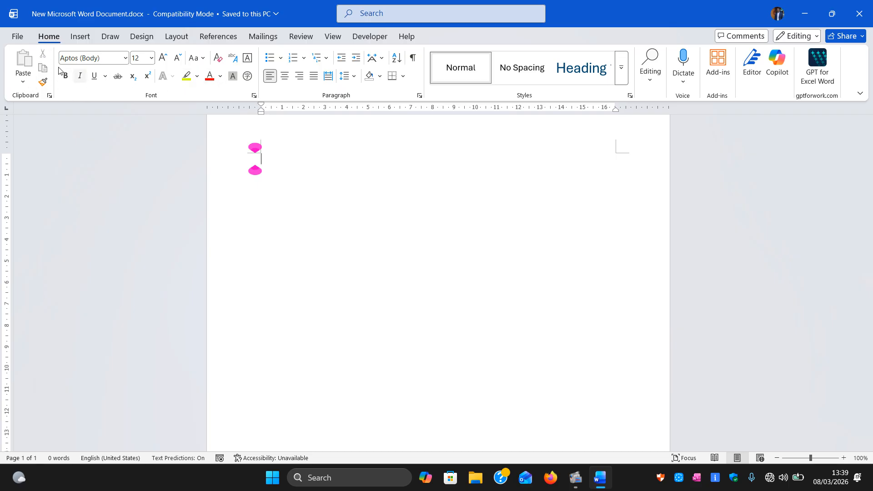
- Browse the full Office template list (letters, resumes, reports) under File > New, then leave it
click(17, 38)
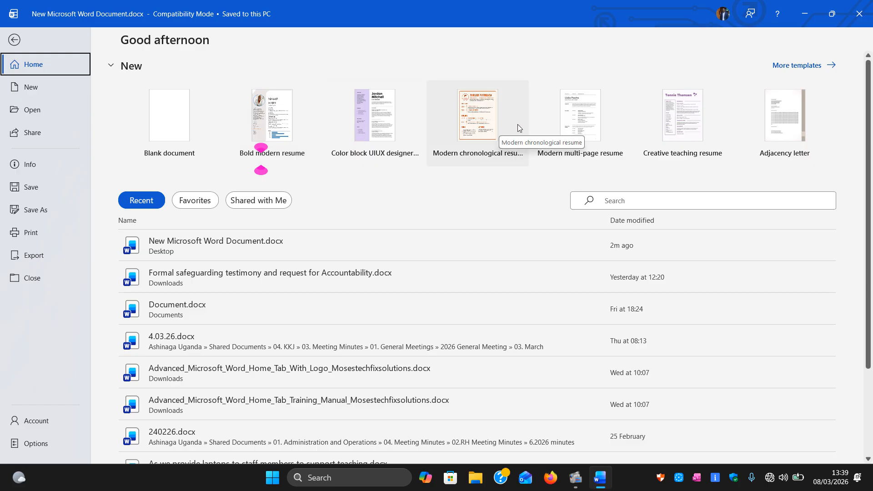
click(780, 66)
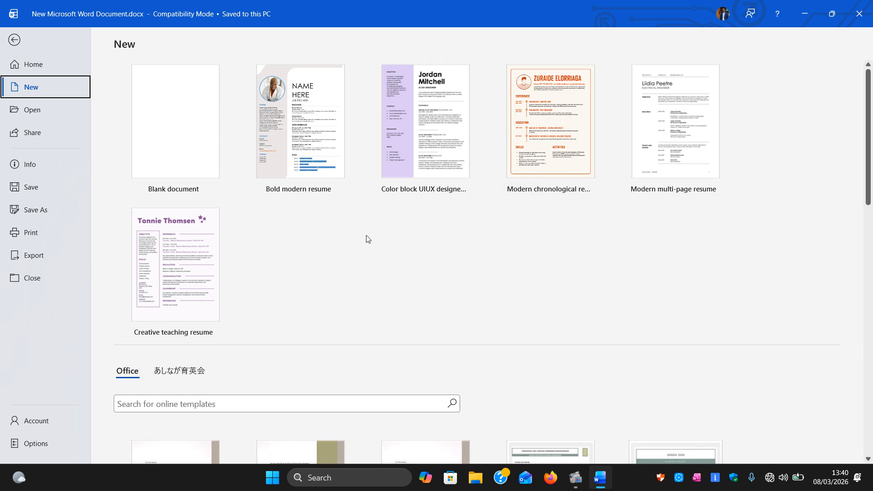
scroll(365, 233, down, 1)
scroll(365, 234, down, 5)
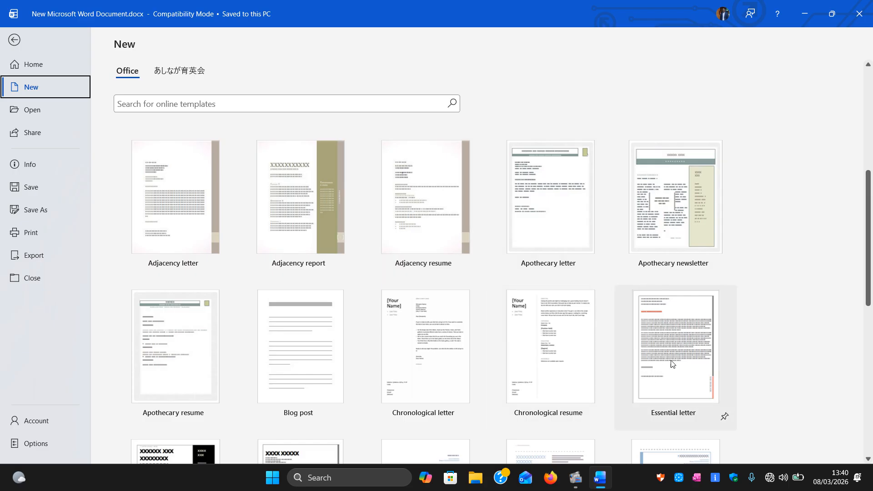
scroll(674, 364, down, 1)
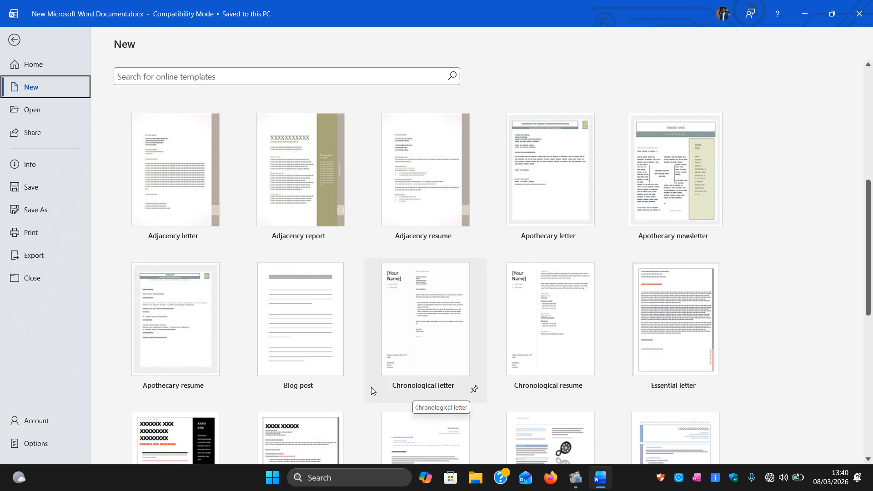
scroll(303, 384, up, 1)
scroll(302, 383, down, 3)
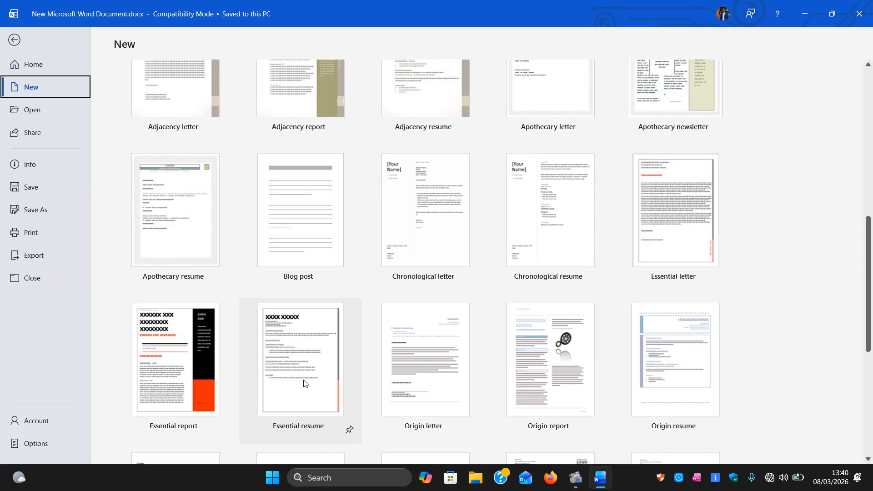
scroll(304, 383, up, 6)
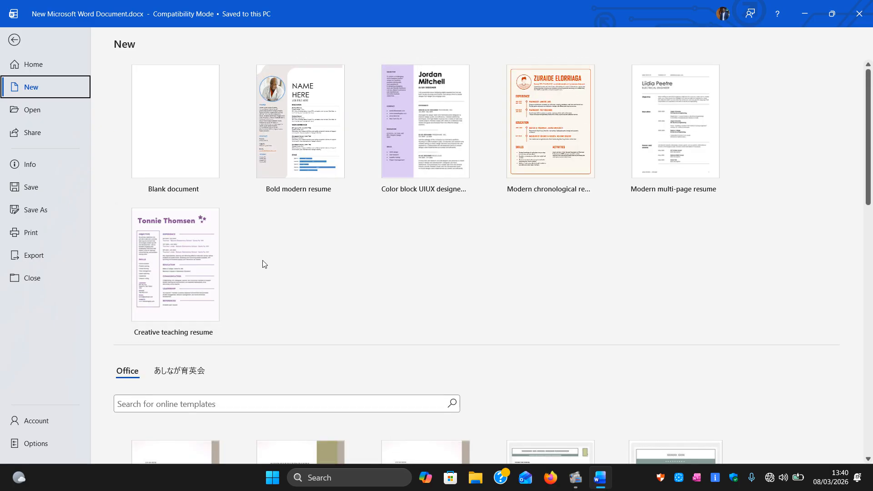
scroll(263, 254, down, 15)
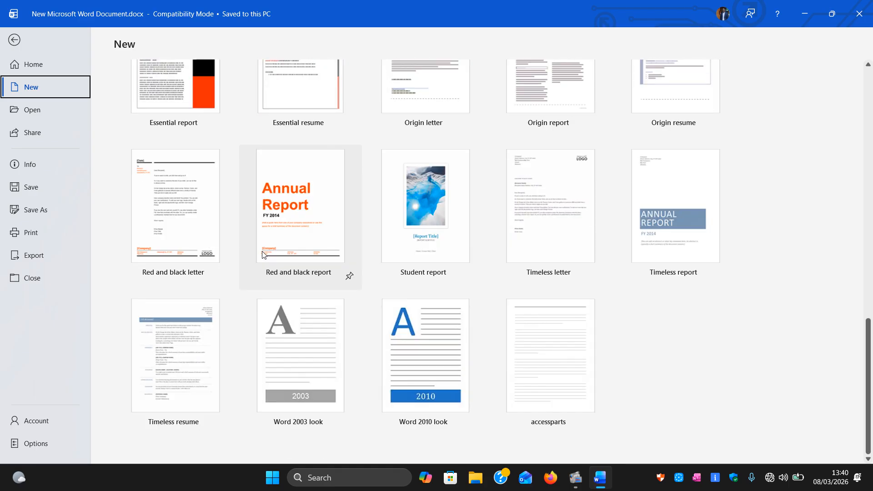
scroll(262, 254, up, 15)
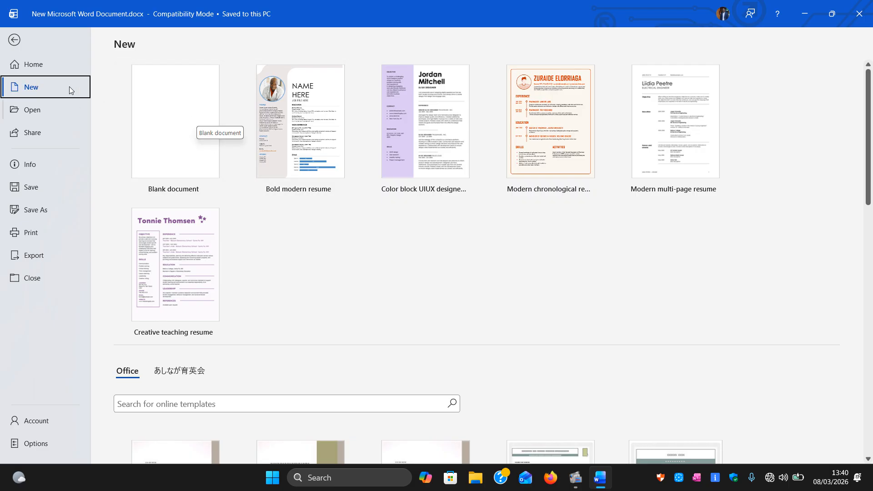
click(19, 40)
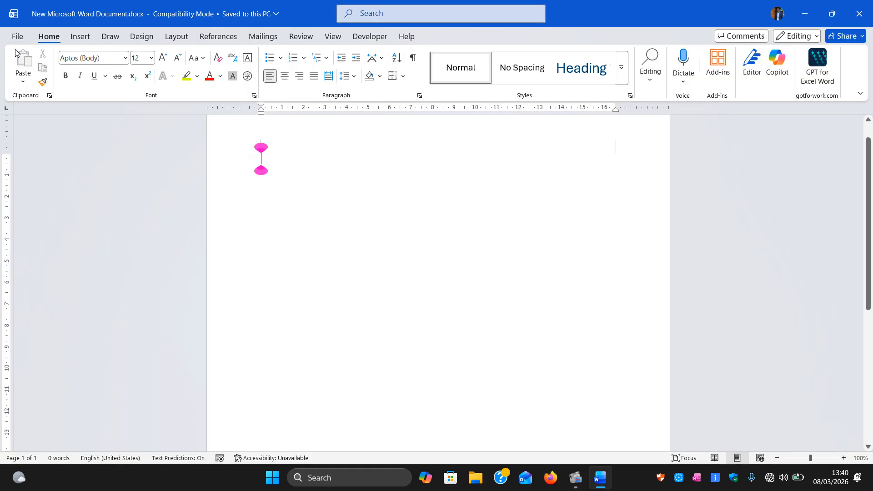
- Reopen the File start page and scroll through its Recent documents list
click(17, 36)
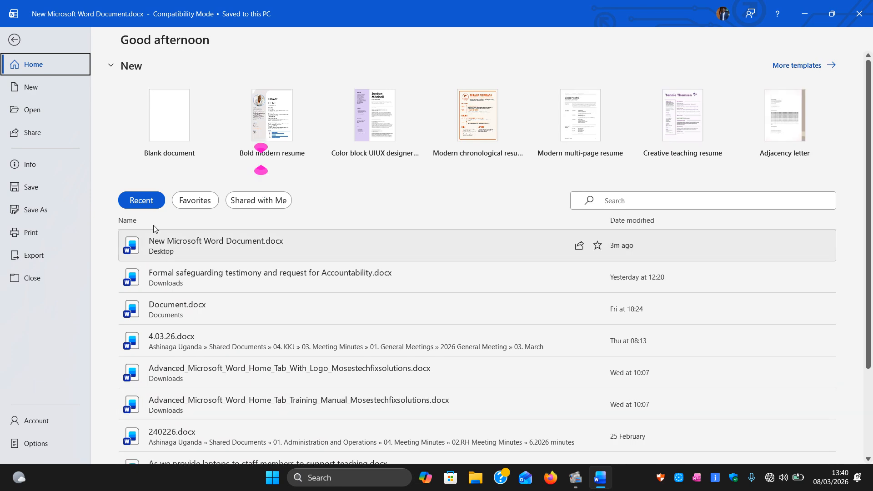
scroll(230, 325, down, 3)
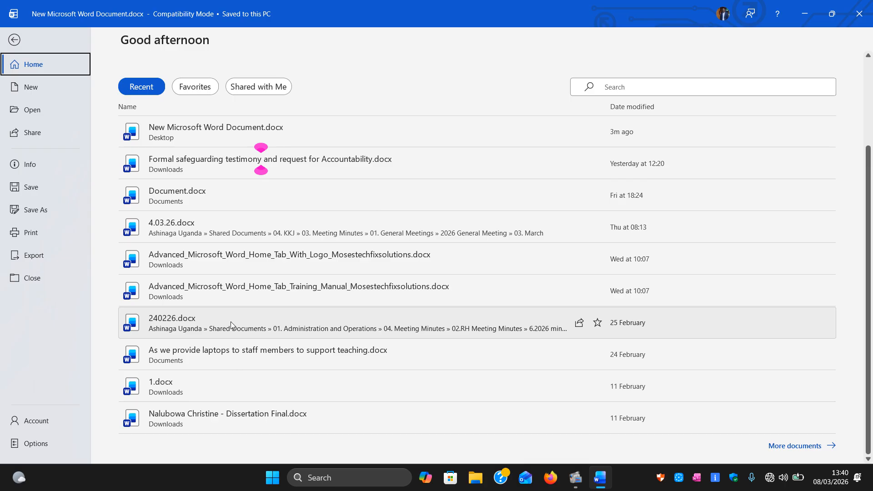
scroll(230, 324, up, 3)
scroll(230, 323, down, 3)
scroll(230, 324, up, 1)
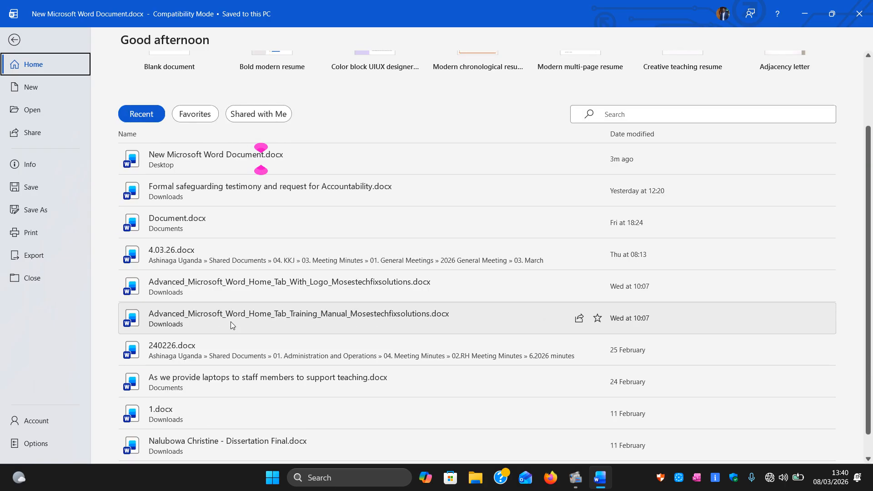
scroll(231, 324, down, 1)
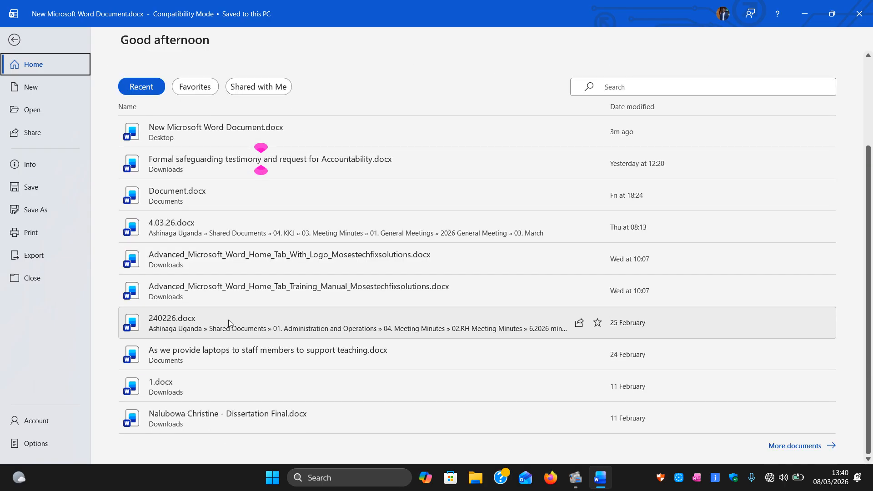
scroll(656, 258, up, 1)
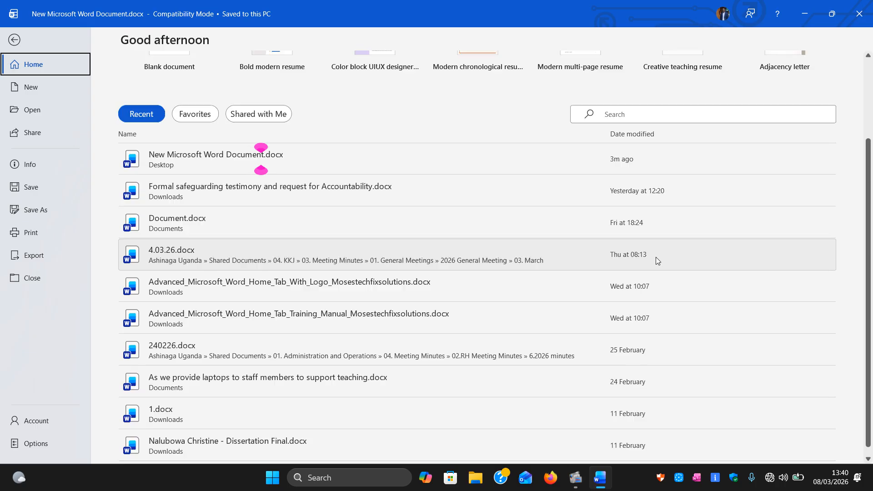
scroll(655, 257, up, 2)
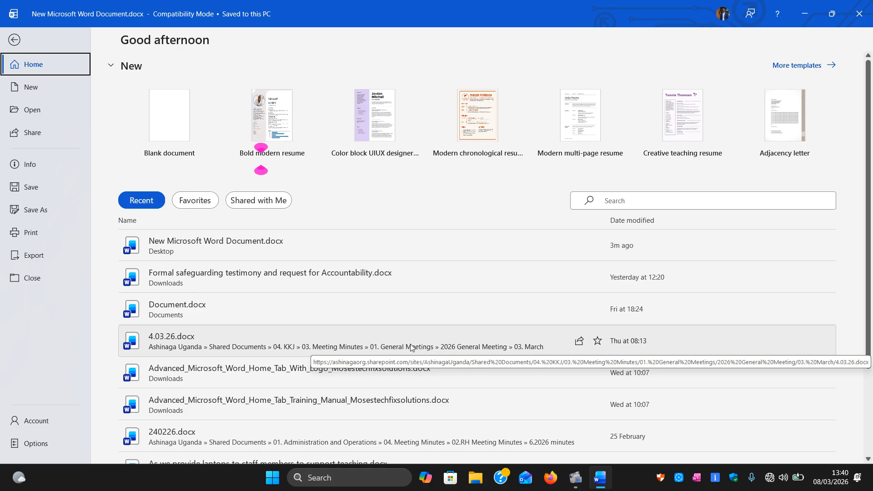
- Create a blank document, then start a second blank document from the File page
click(154, 114)
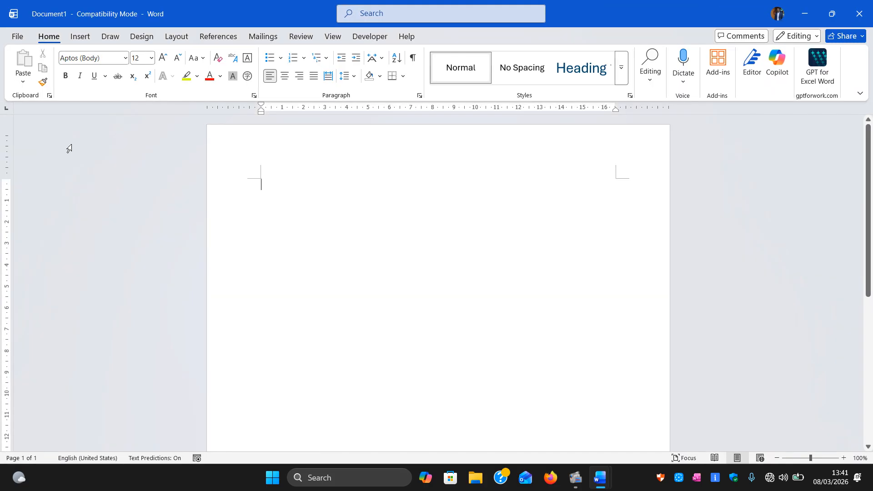
click(16, 36)
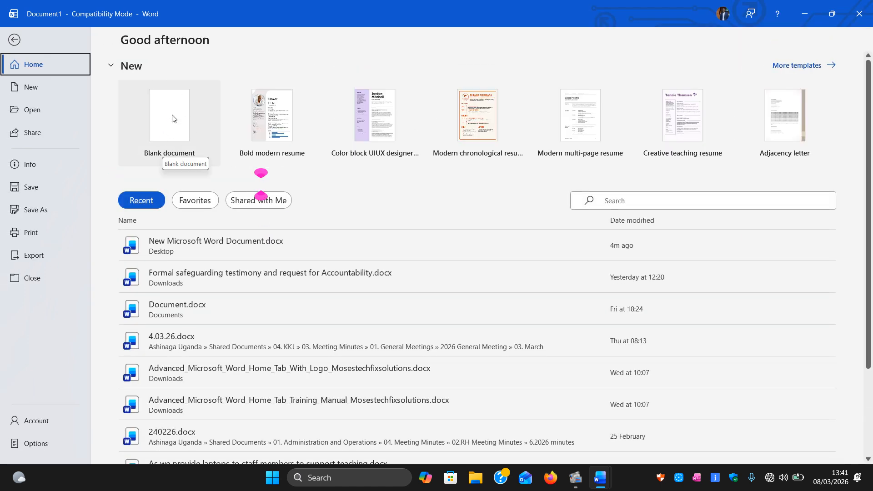
click(172, 114)
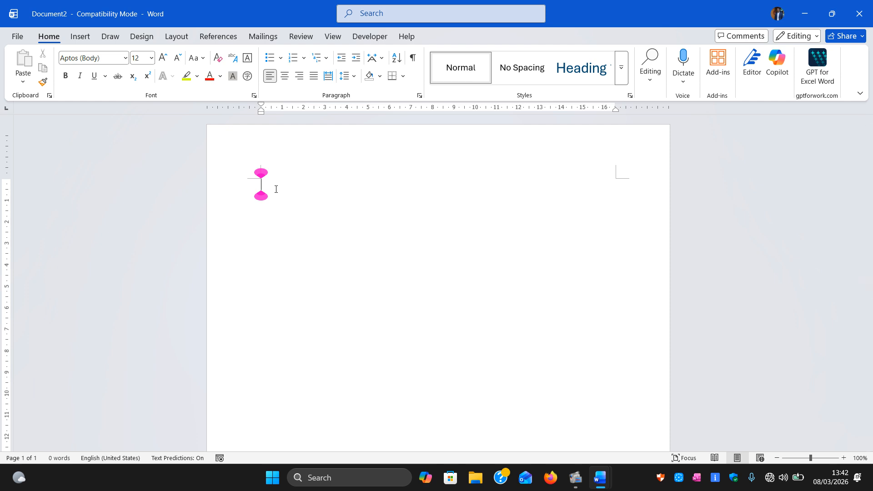
- On a new line, type the author's name followed by 'word where can I come form'
key(Return)
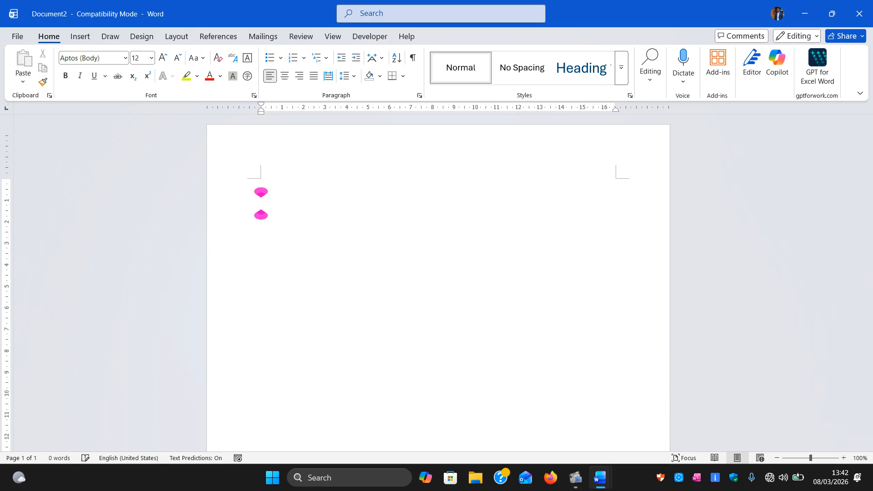
text(M)
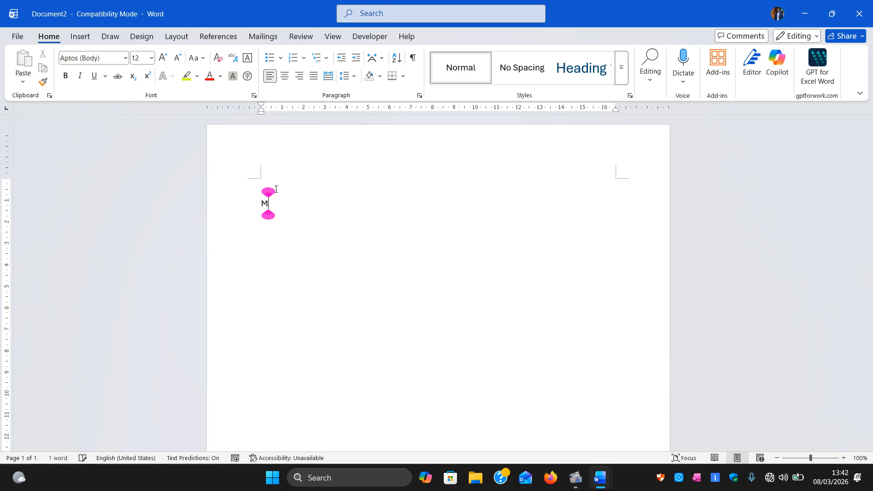
text(wesigwa)
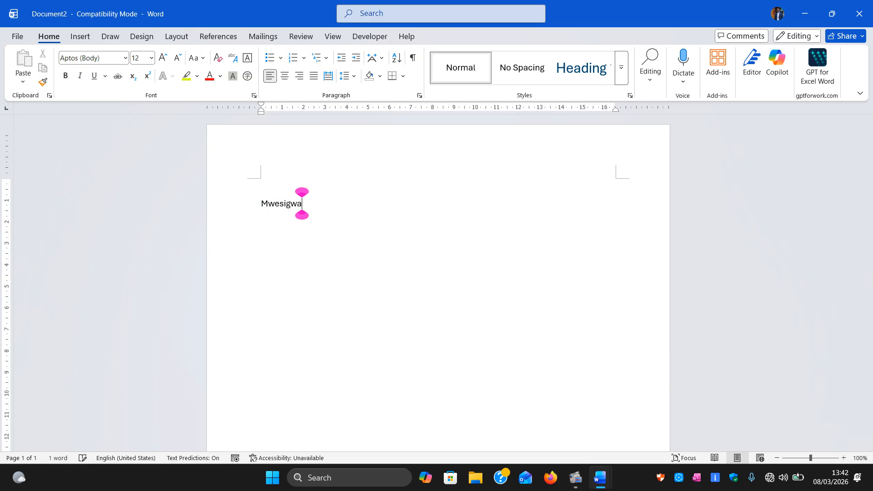
text( M)
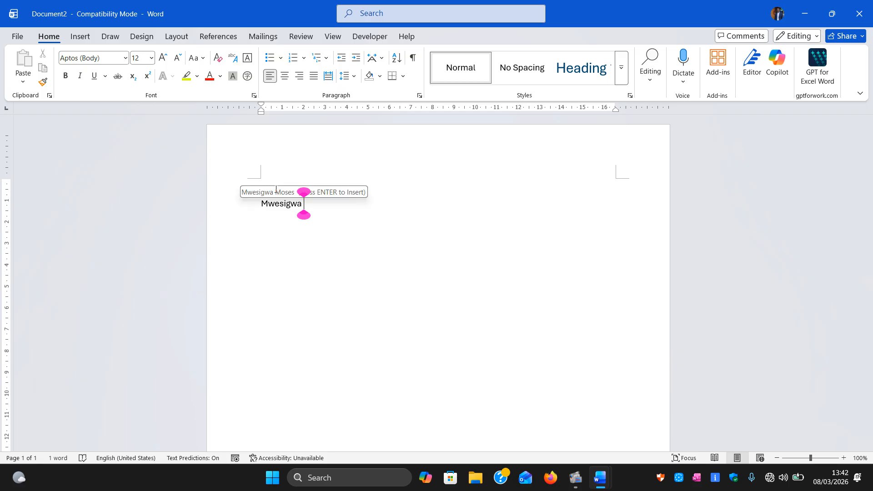
text(oses)
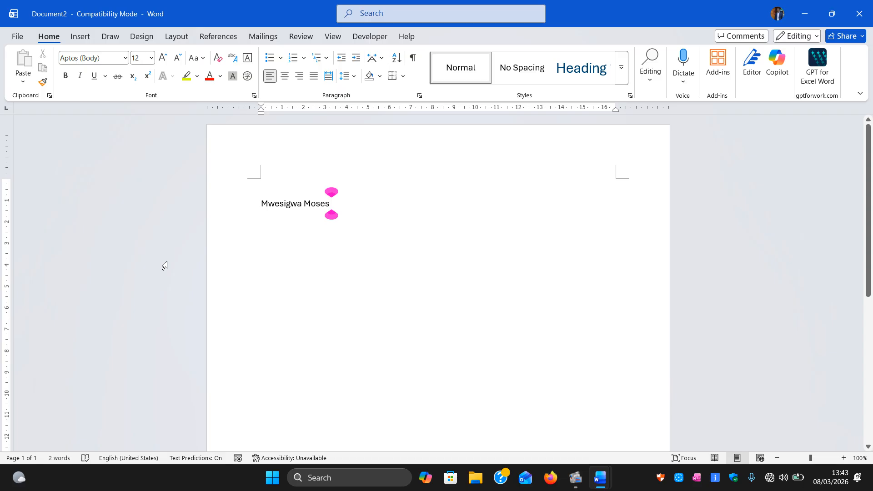
text(word)
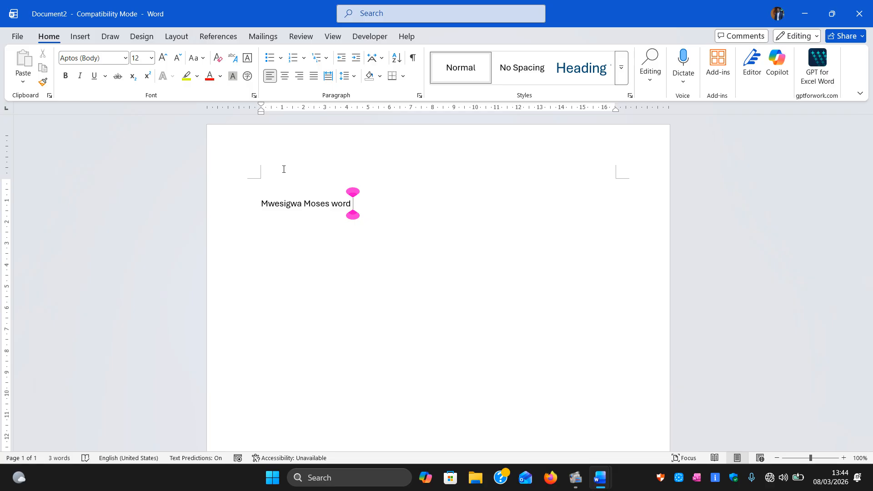
text(hwere cn)
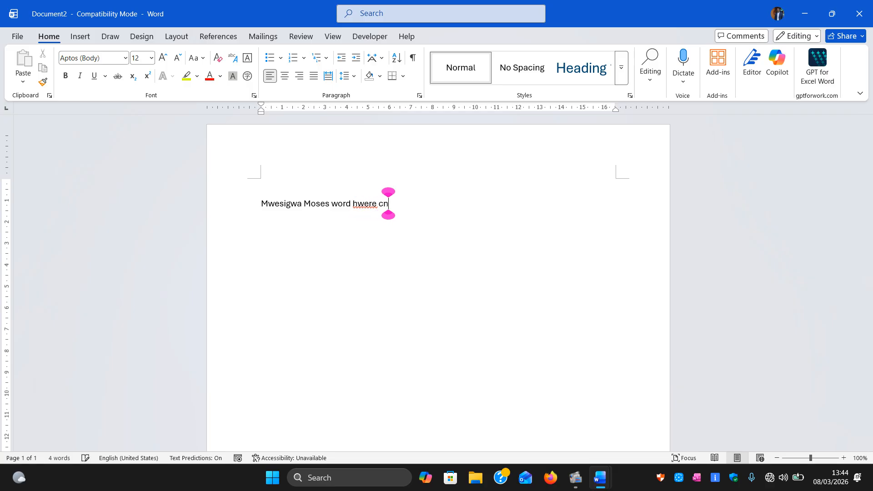
key(BackSpace)
key(BackSpace)
key(BackSpace)
key(BackSpace)
key(BackSpace)
key(BackSpace)
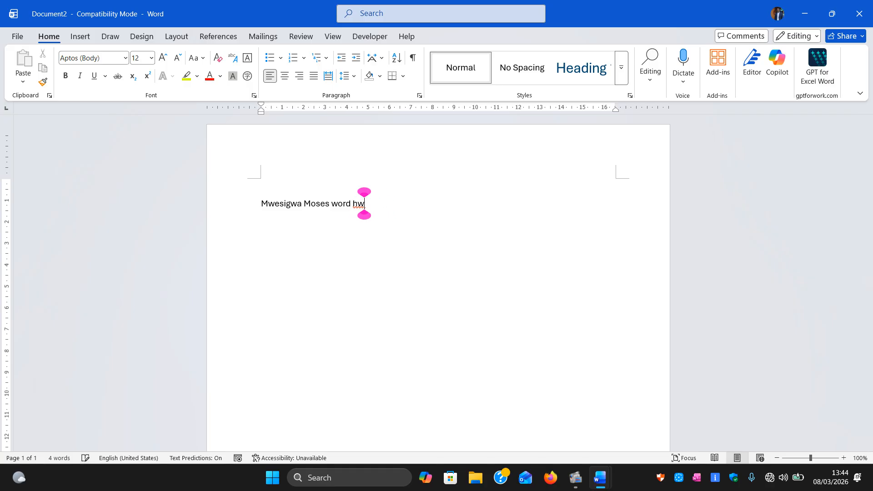
key(BackSpace)
key(BackSpace)
text(where can I co)
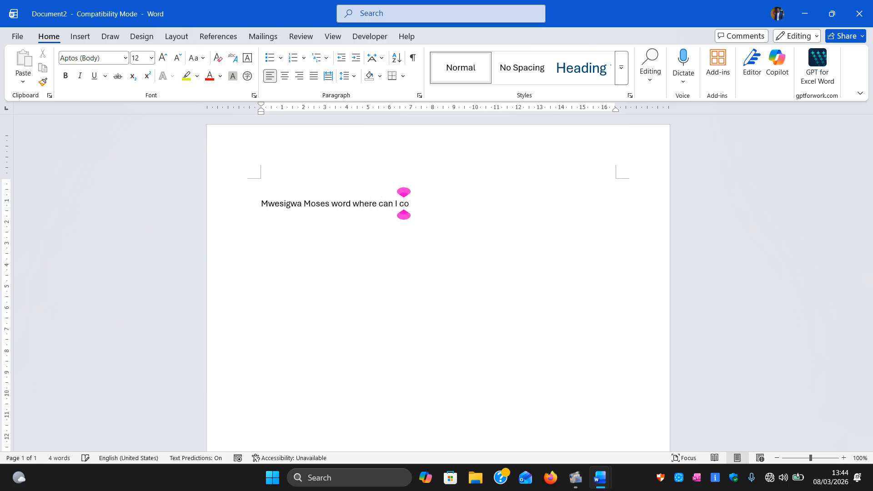
text(me form)
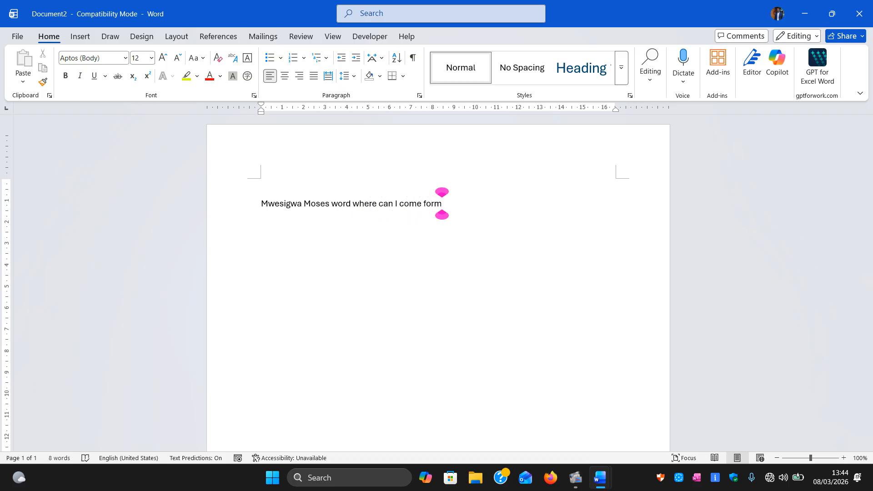
drag(262, 203, 442, 203)
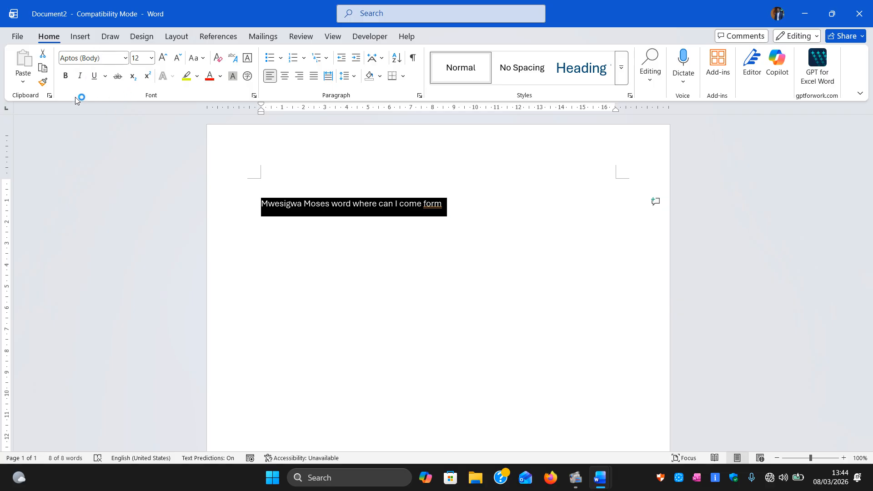
click(318, 231)
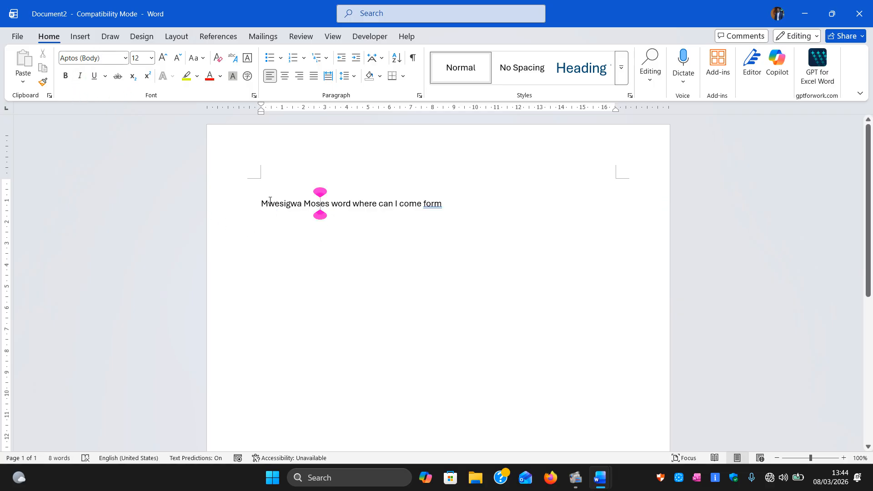
drag(261, 203, 432, 196)
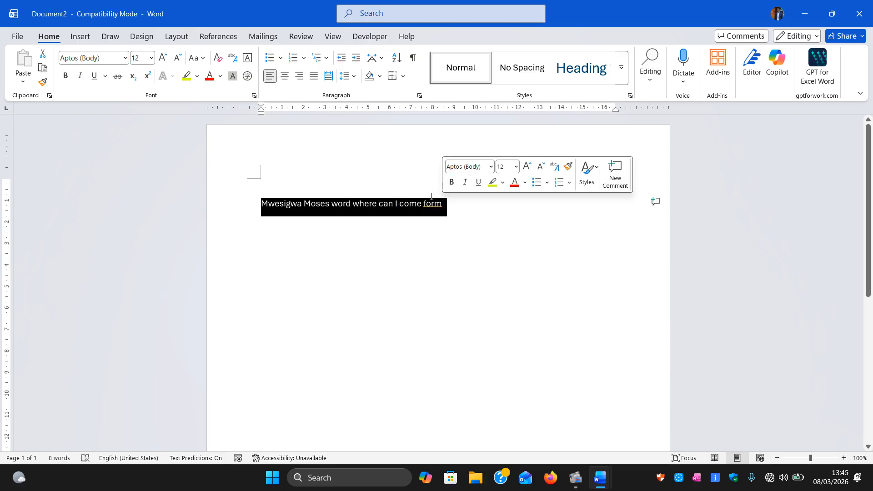
click(378, 232)
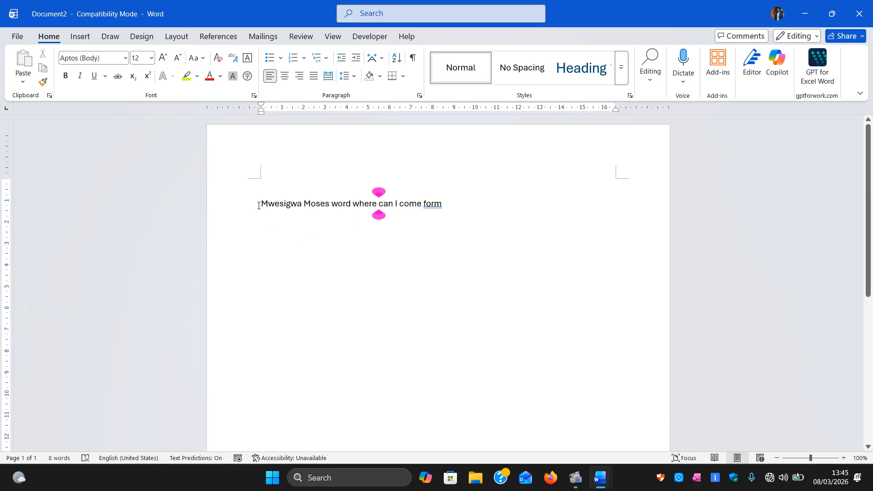
click(462, 197)
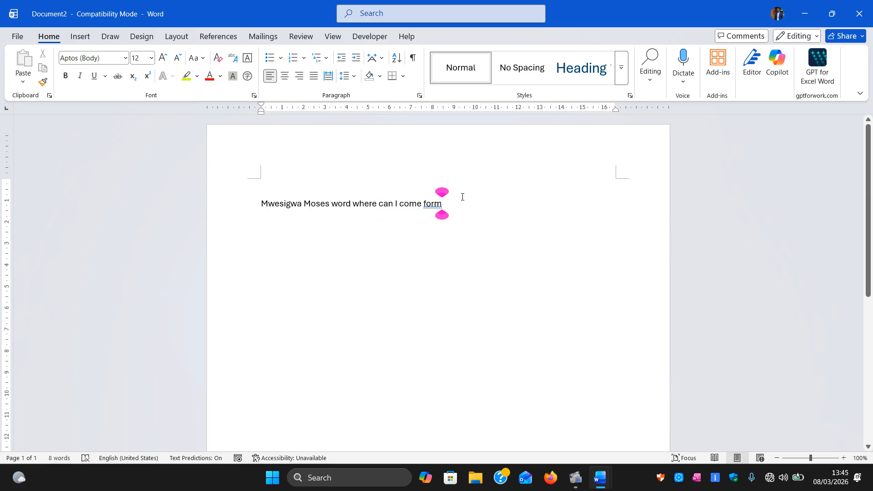
- Type the sentence about highlighting text by long-pressing and dragging, correcting 'frag' to 'drag'
key(Return)
key(Return)
text(To )
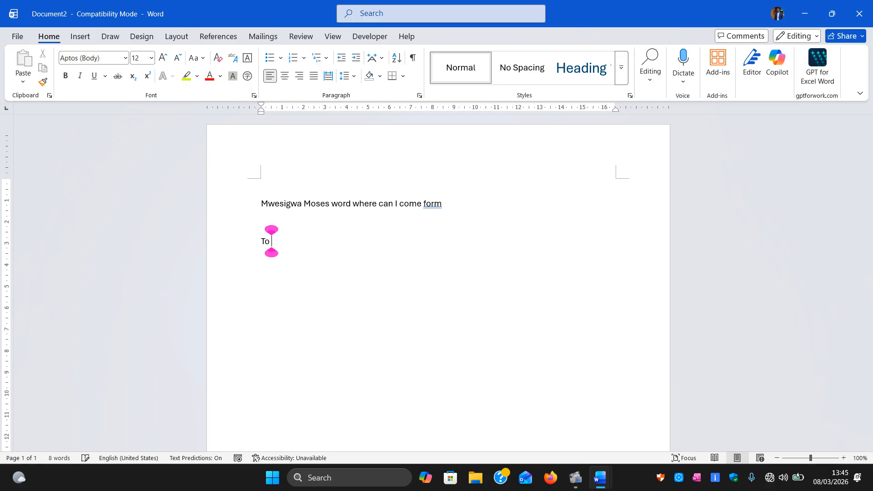
text(highlight)
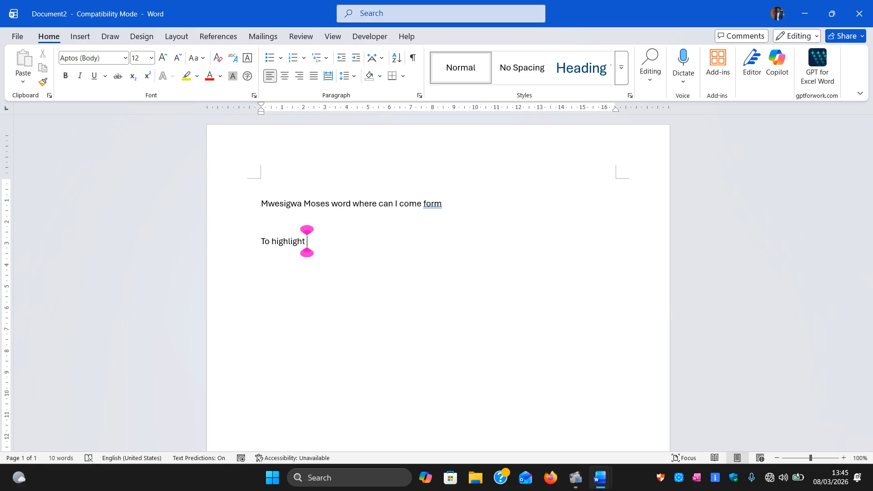
text( a t)
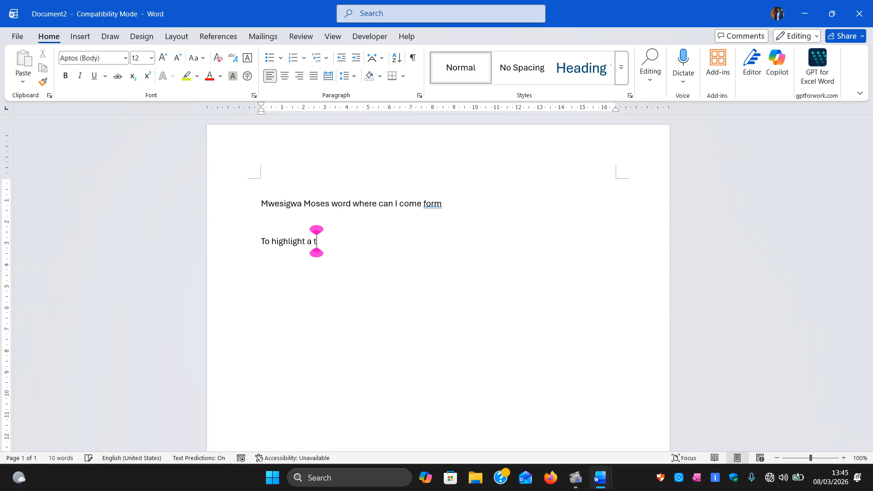
text(ext in w)
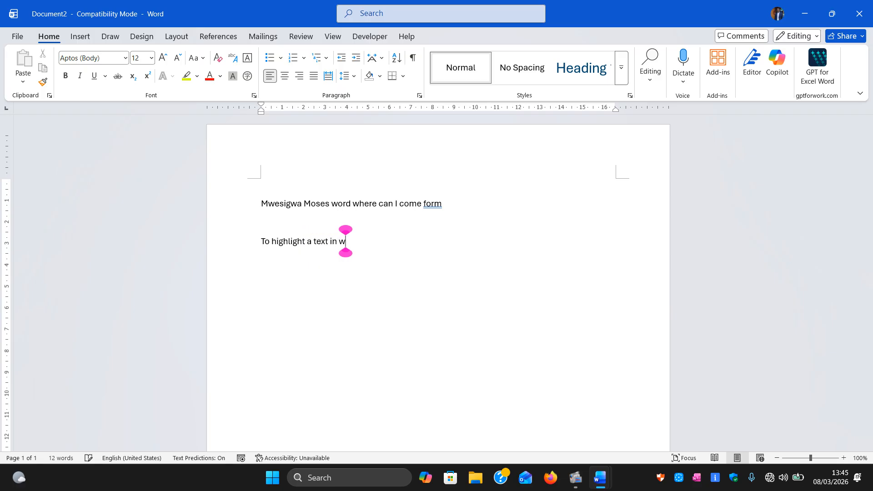
text(ord)
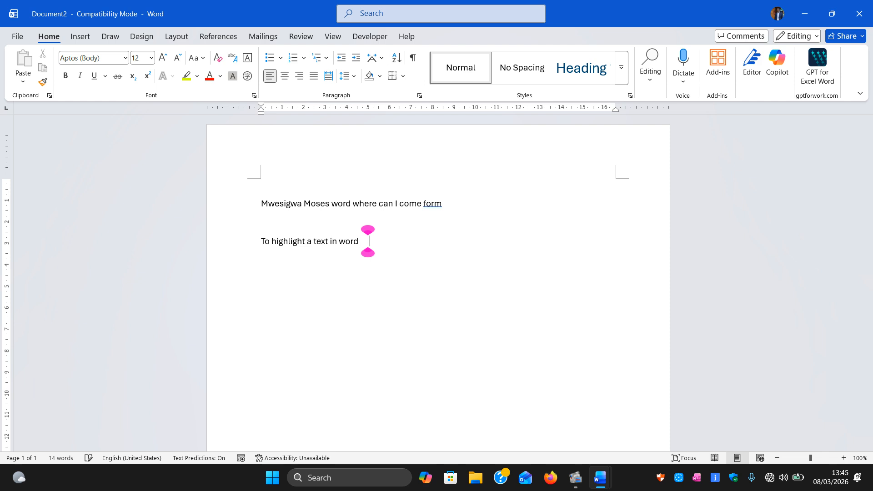
text(    youl)
text(lo)
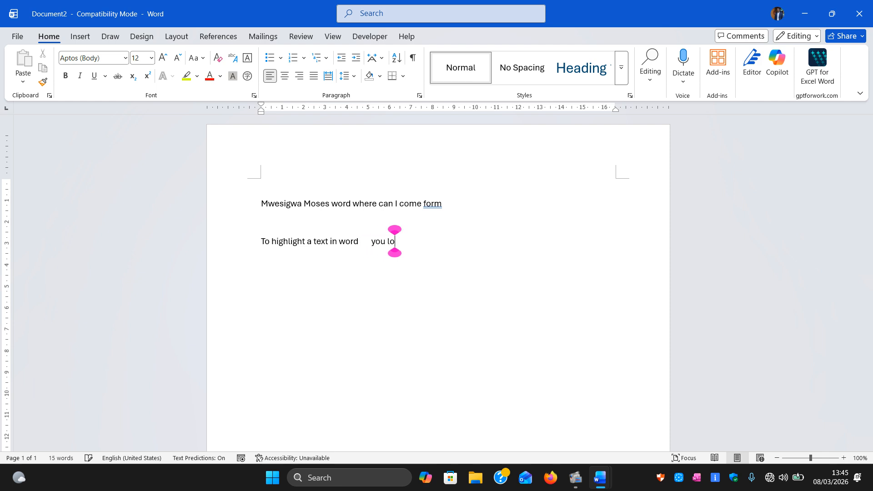
text(ng pre)
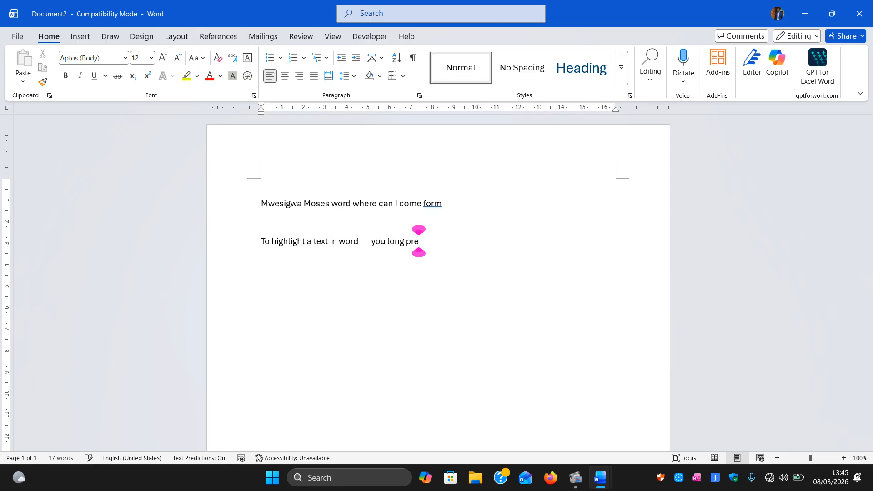
text(ss on you)
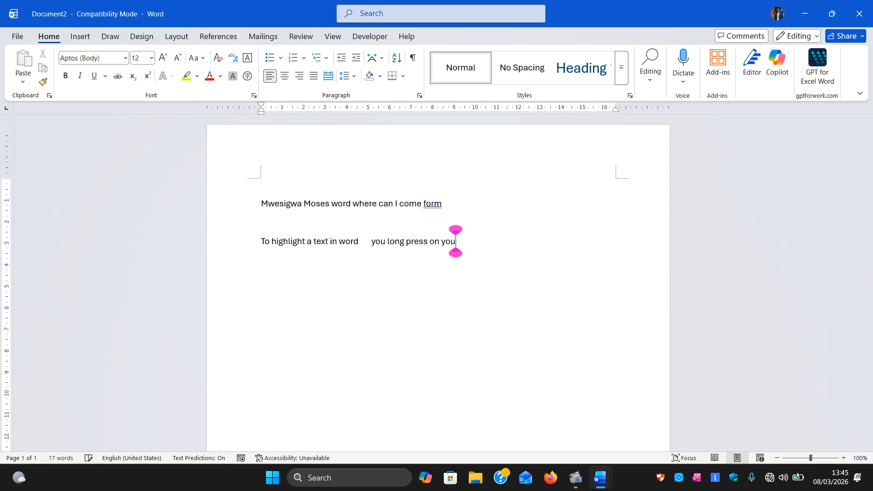
text(r left)
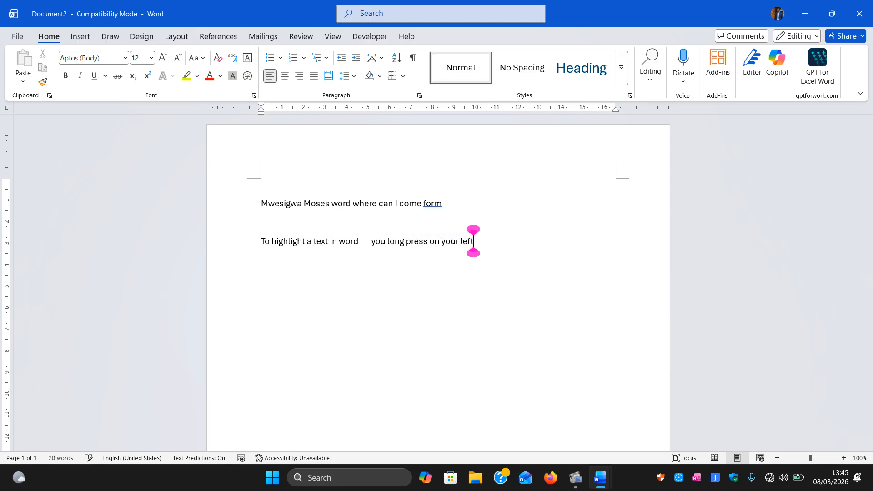
text( key on the)
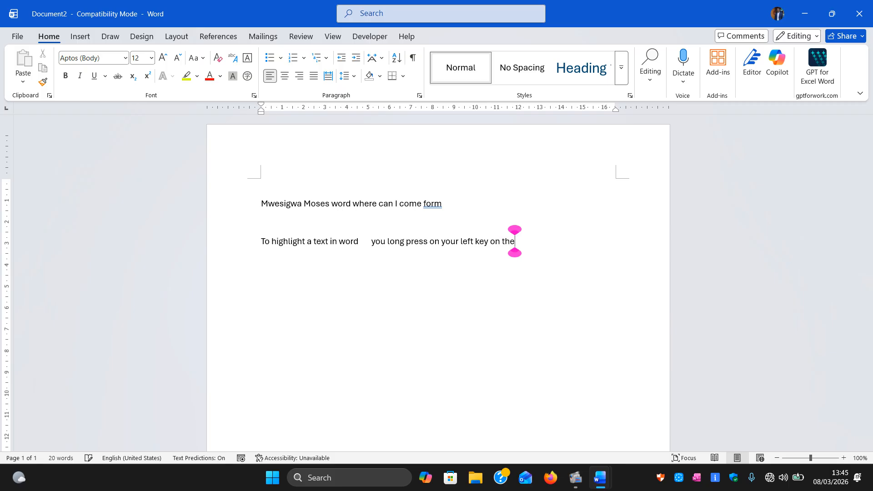
text( mouse and)
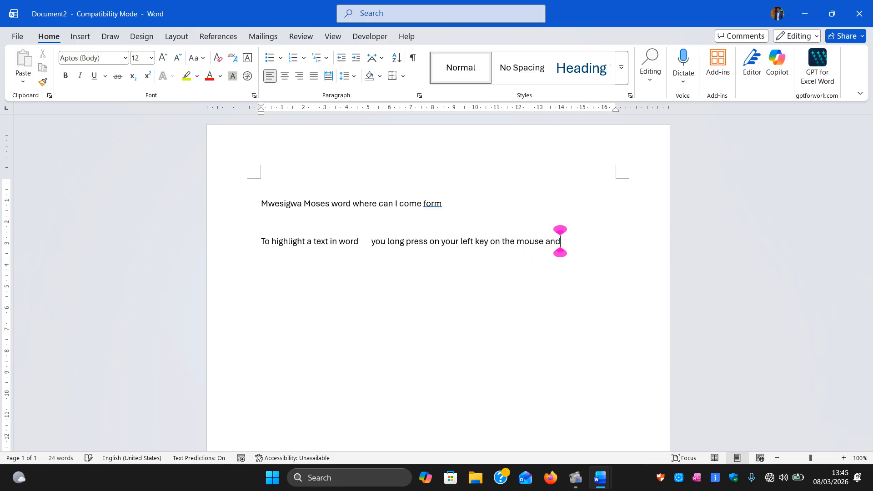
text( then )
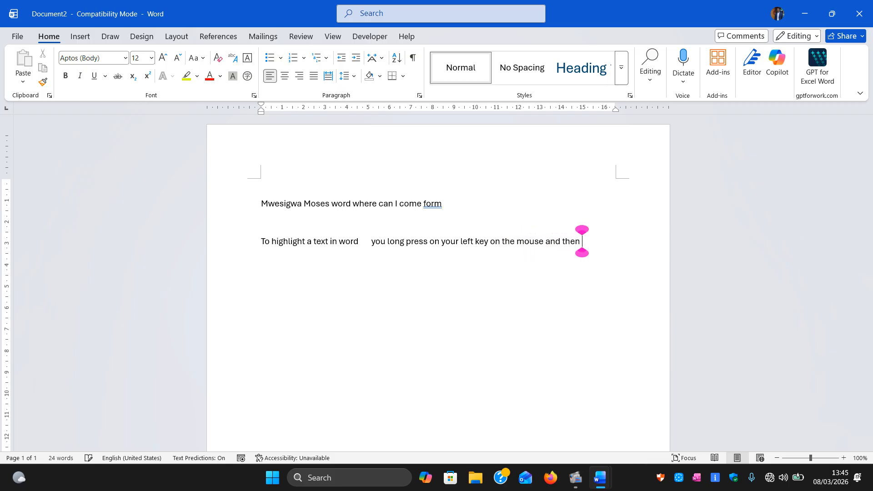
text(frag)
key(Left)
key(Left)
key(Left)
key(BackSpace)
text(d)
key(Right)
key(Right)
key(Right)
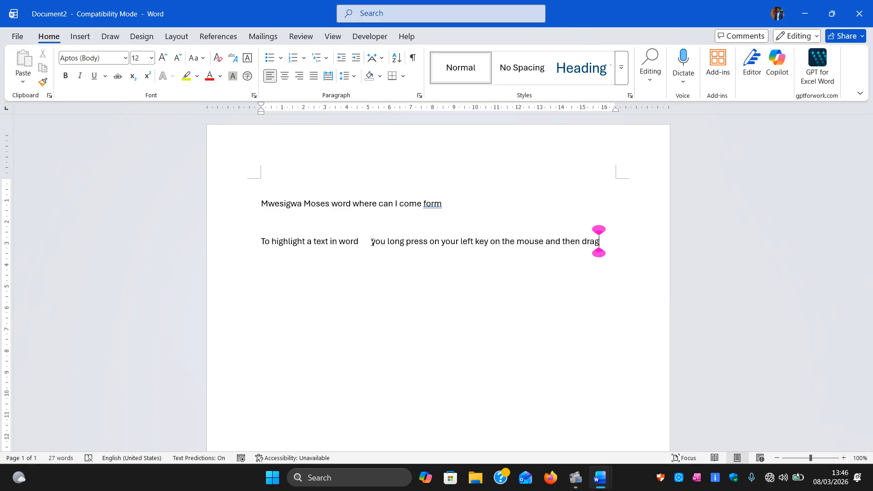
drag(371, 242, 600, 239)
click(540, 292)
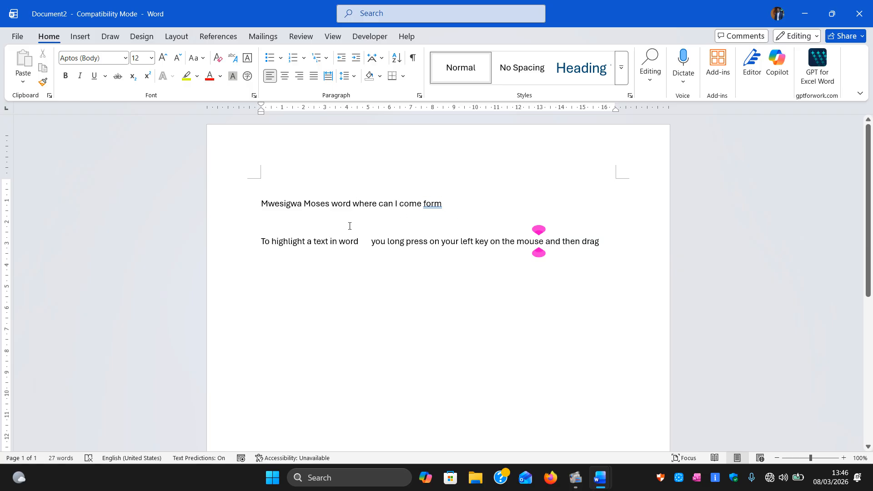
drag(260, 203, 595, 249)
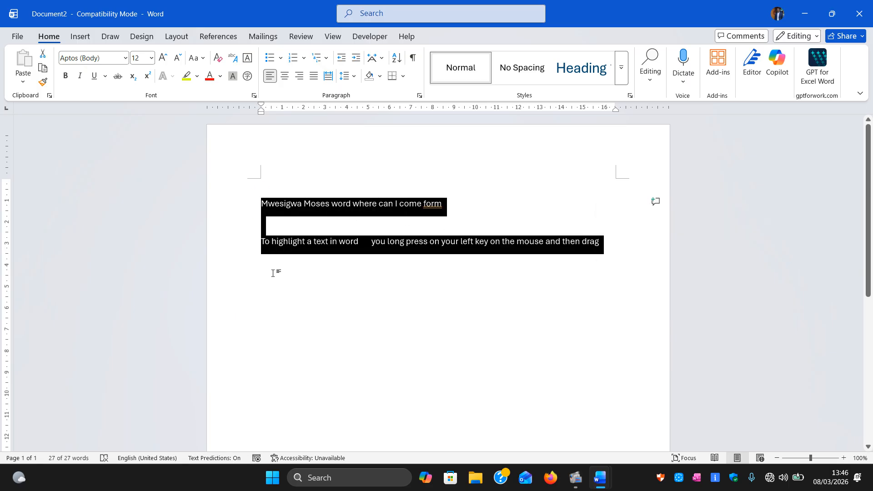
click(65, 75)
click(79, 76)
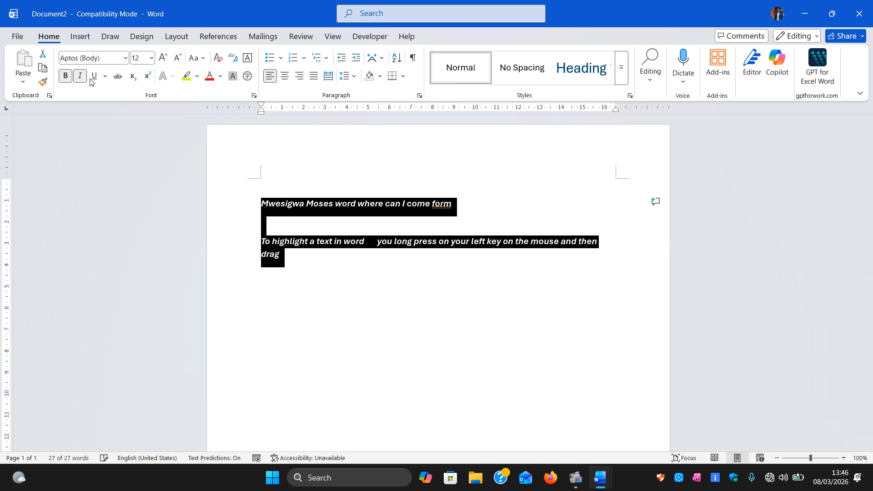
click(94, 75)
click(80, 76)
click(65, 75)
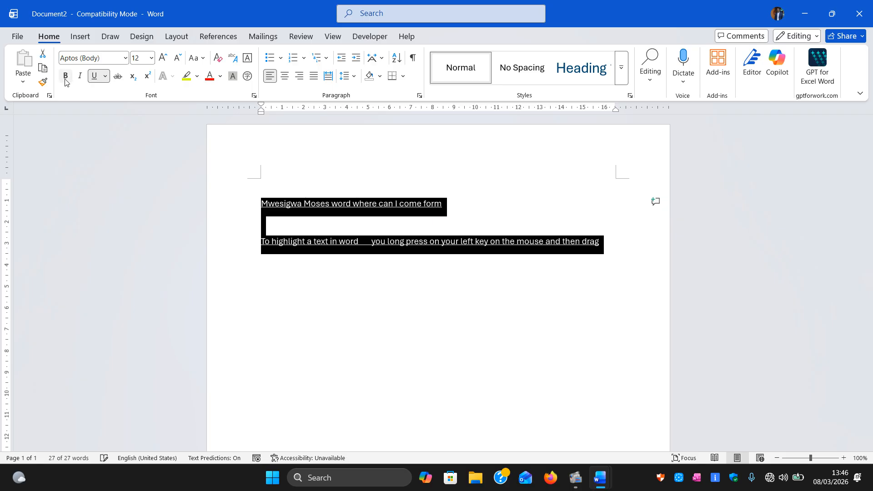
click(94, 76)
click(94, 75)
click(79, 76)
click(79, 76)
click(94, 76)
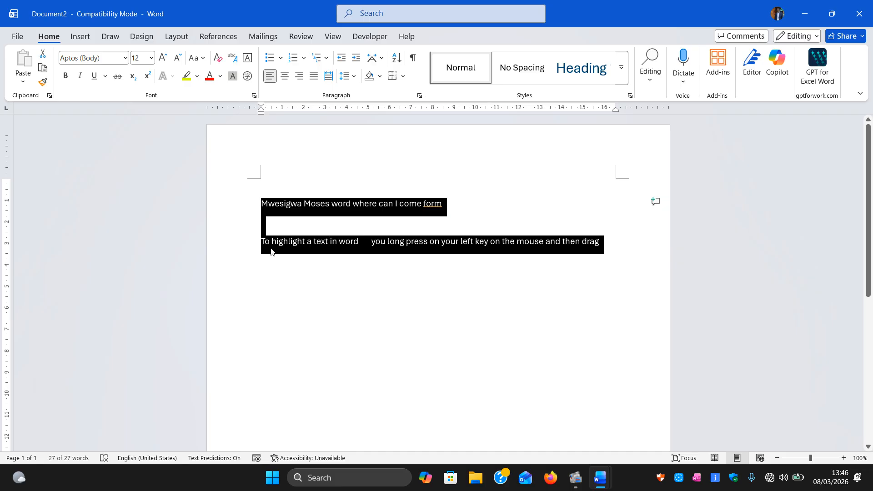
click(282, 295)
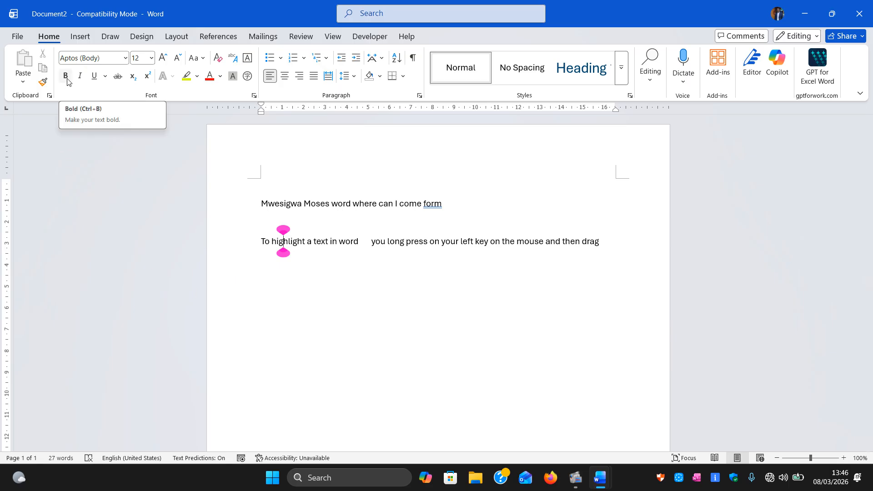
- Bold the first line, remove the bold, then bold it again with Ctrl+B
drag(261, 204, 447, 202)
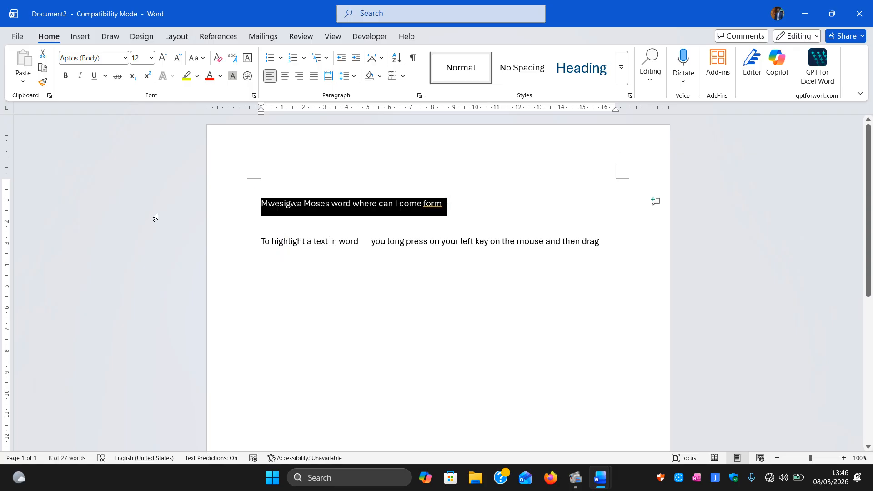
click(66, 77)
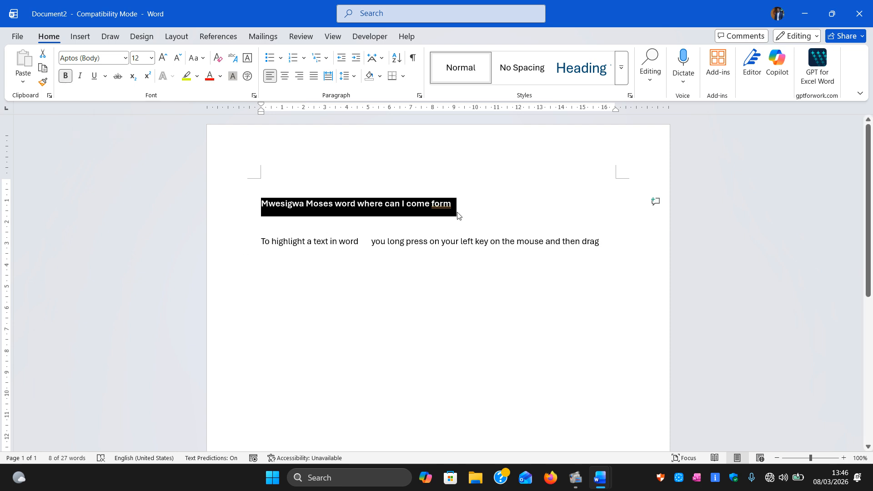
click(477, 201)
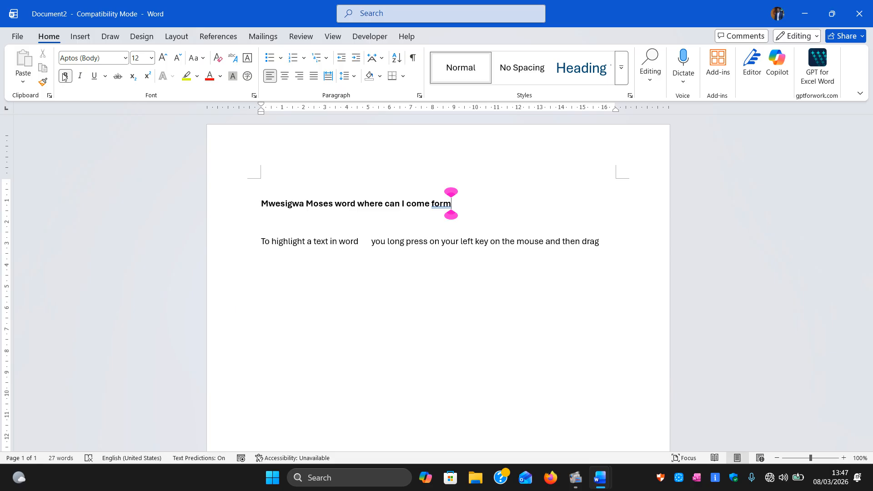
drag(260, 203, 455, 204)
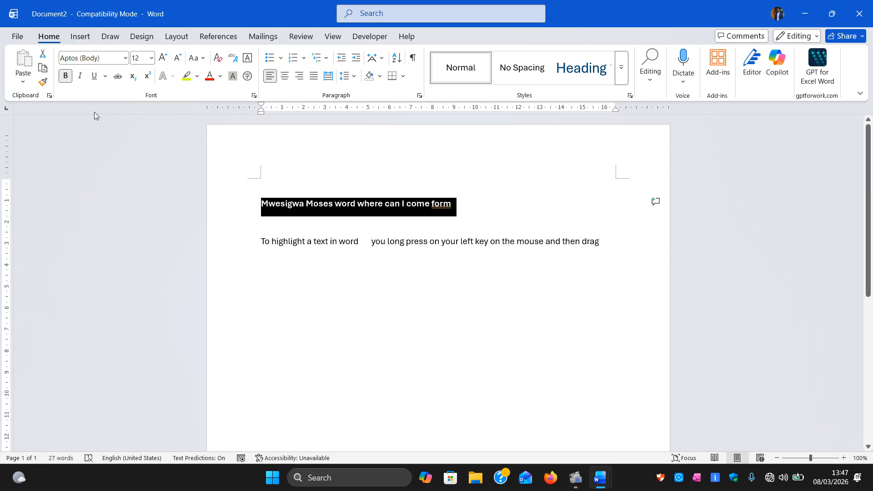
click(64, 77)
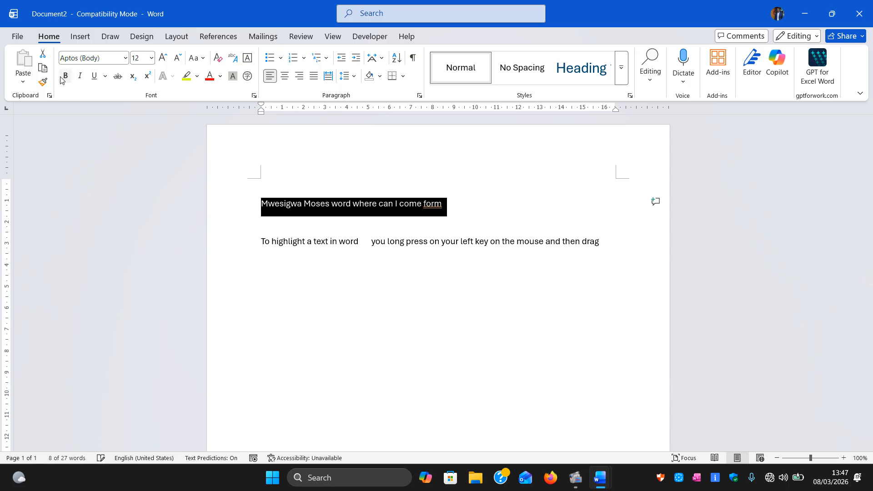
click(288, 272)
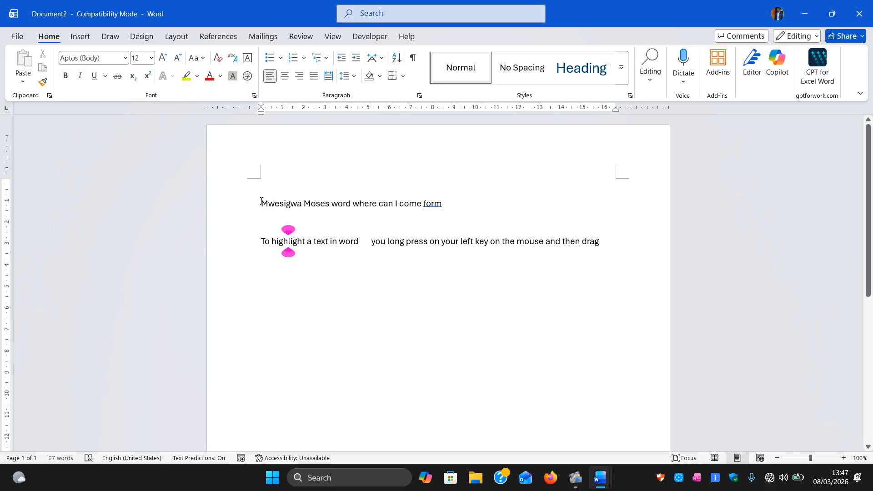
drag(261, 201, 432, 203)
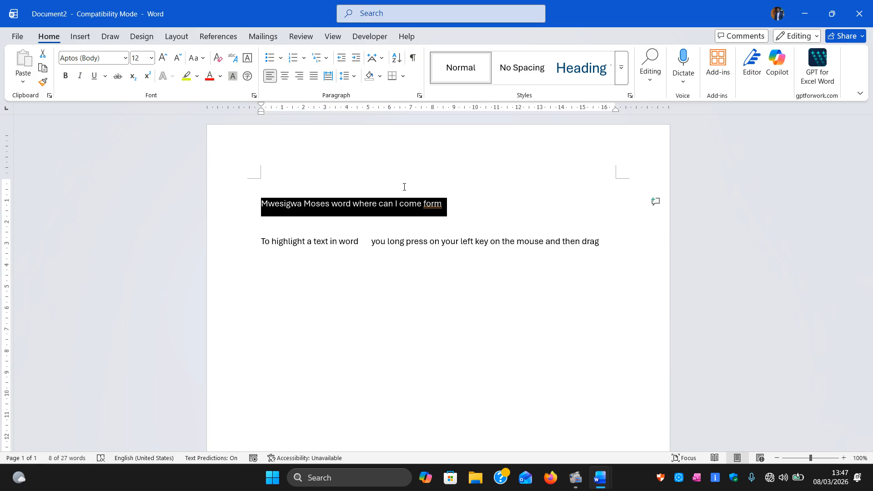
key(ctrl+b)
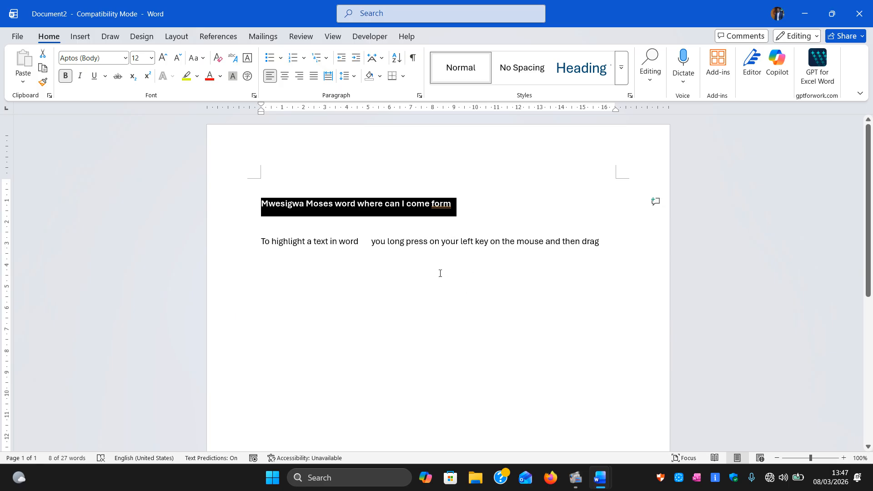
click(408, 287)
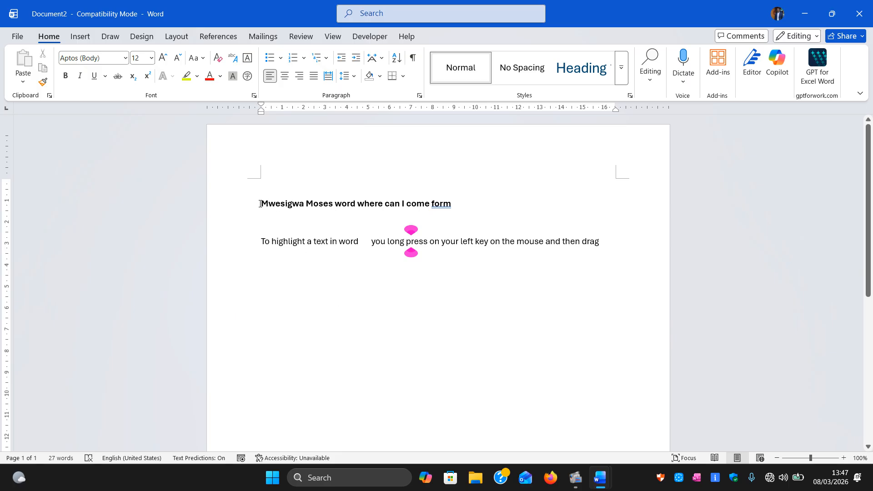
- Select the entire bold first line, after briefly selecting the second line
drag(259, 204, 470, 209)
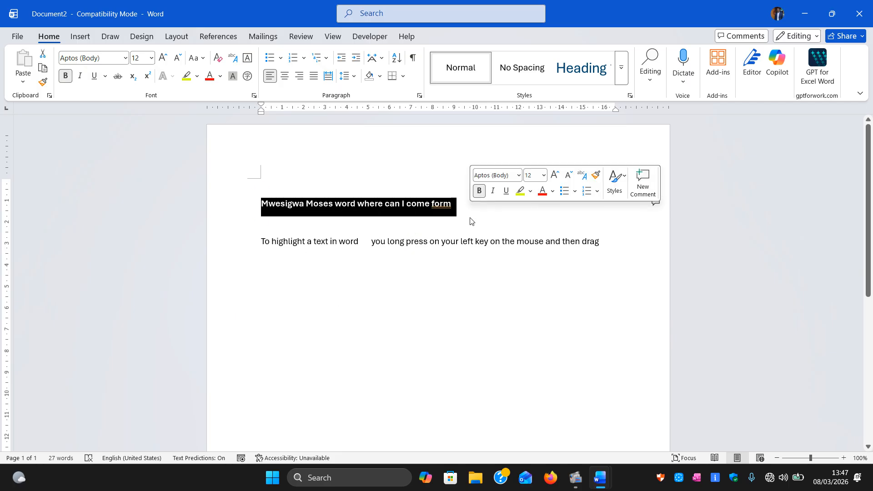
click(467, 224)
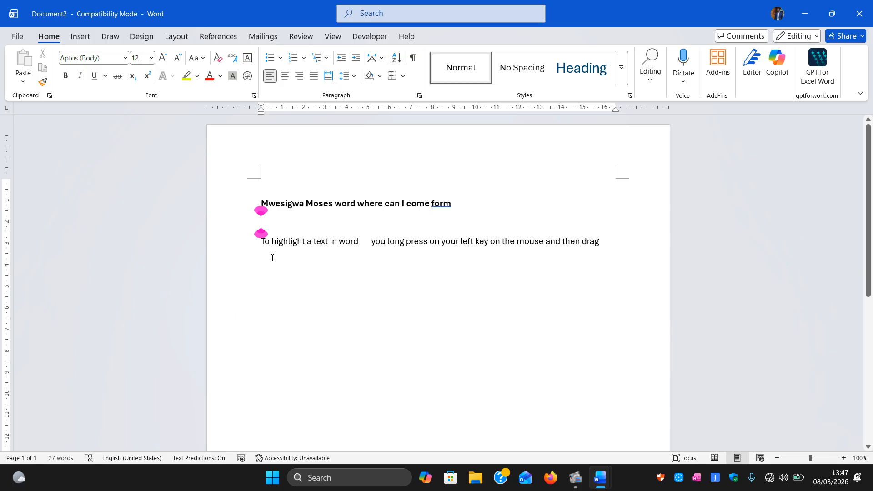
click(271, 241)
click(251, 241)
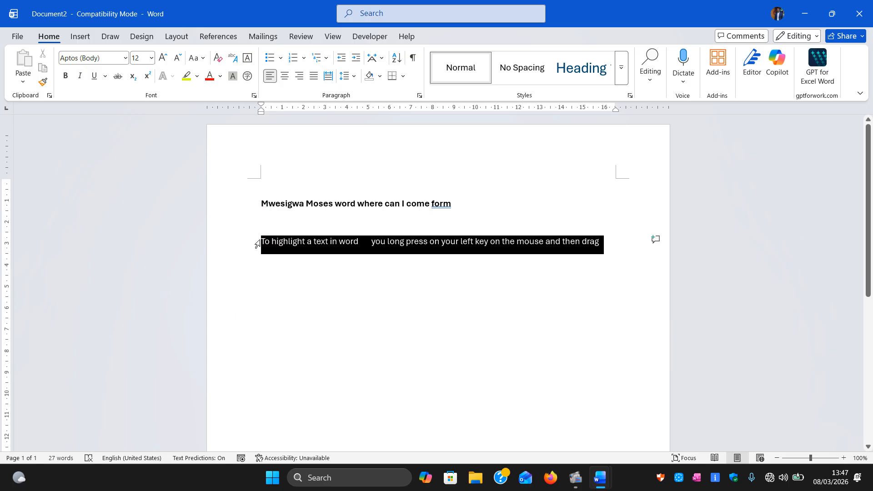
click(273, 269)
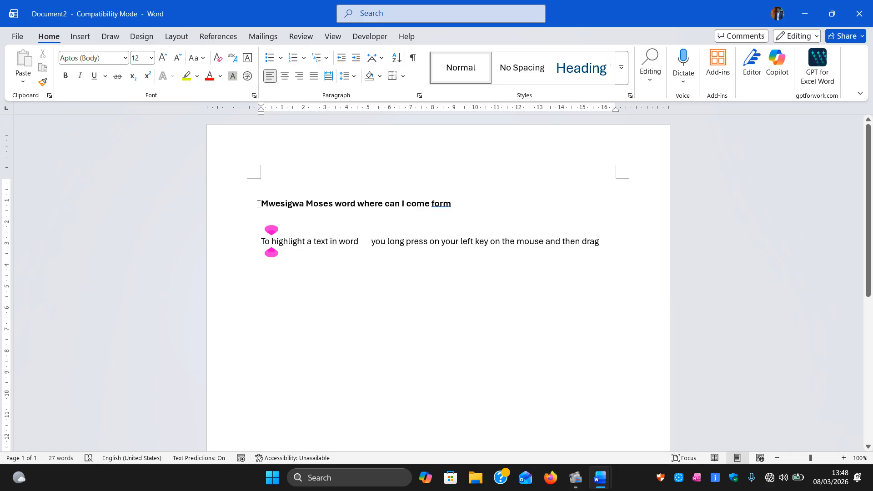
drag(257, 203, 449, 202)
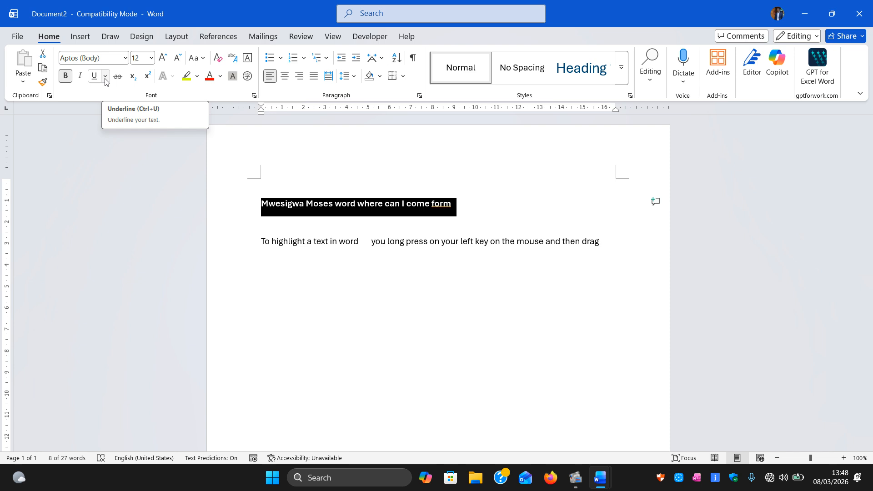
- Apply a thick underline to the bold first line
click(105, 77)
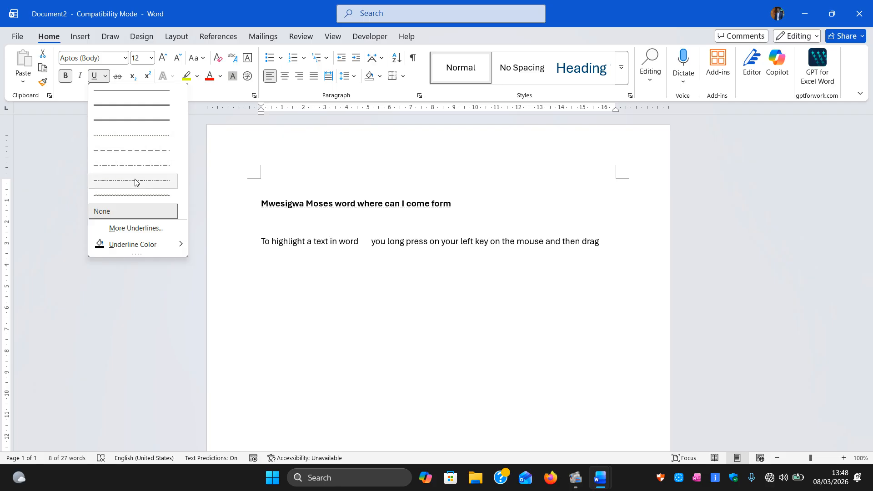
click(137, 121)
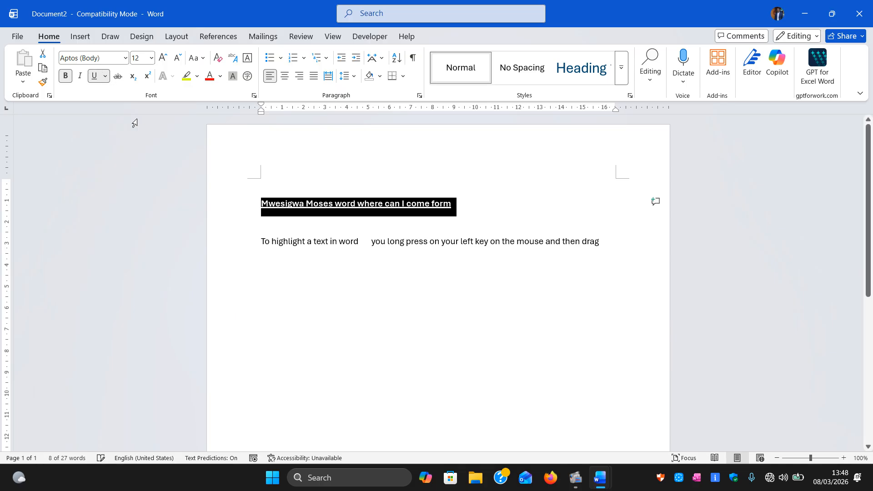
click(480, 202)
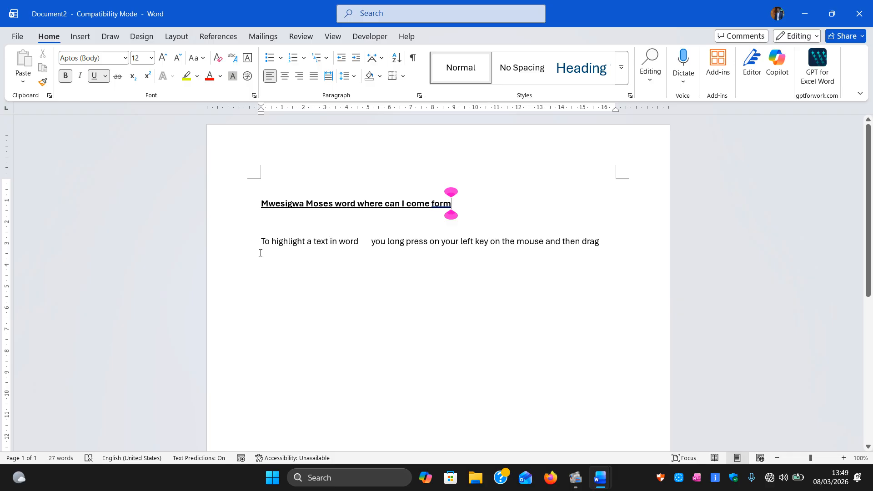
- Italicise 'To highlight a text in word' at the start of the second line
drag(261, 242, 354, 237)
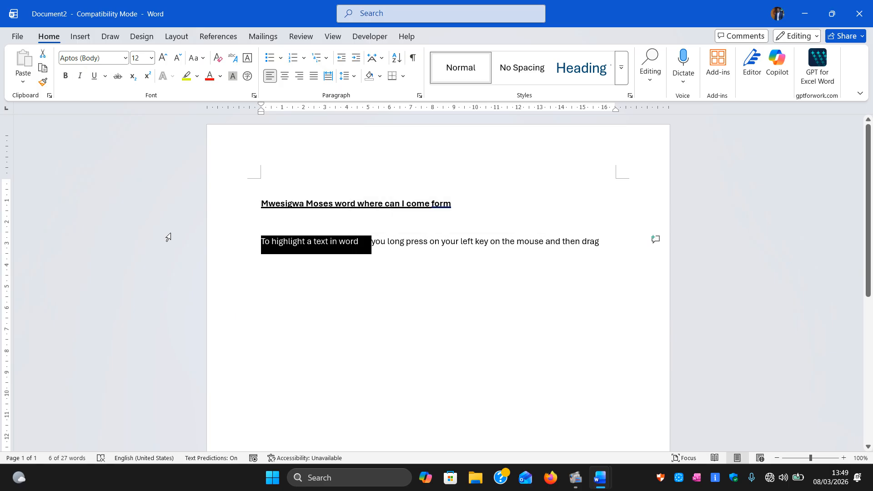
click(79, 77)
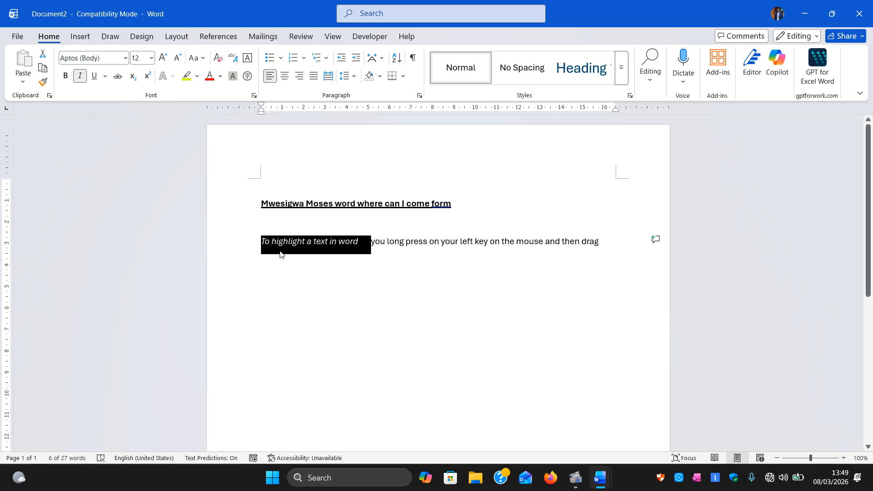
click(298, 247)
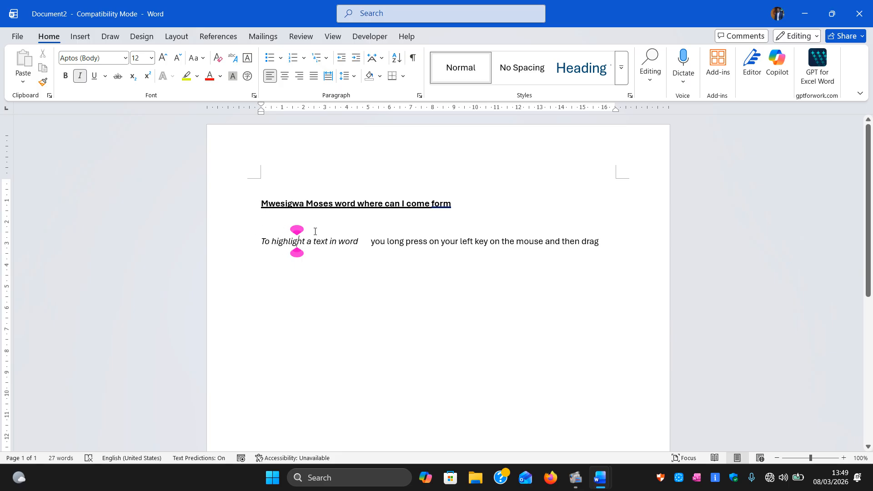
- Break the sentence after 'key' with two line breaks
click(489, 237)
key(Return)
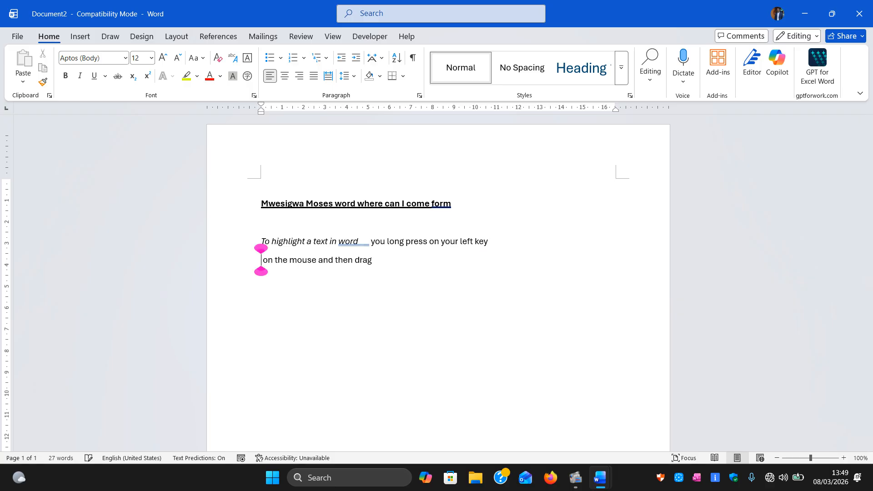
key(Return)
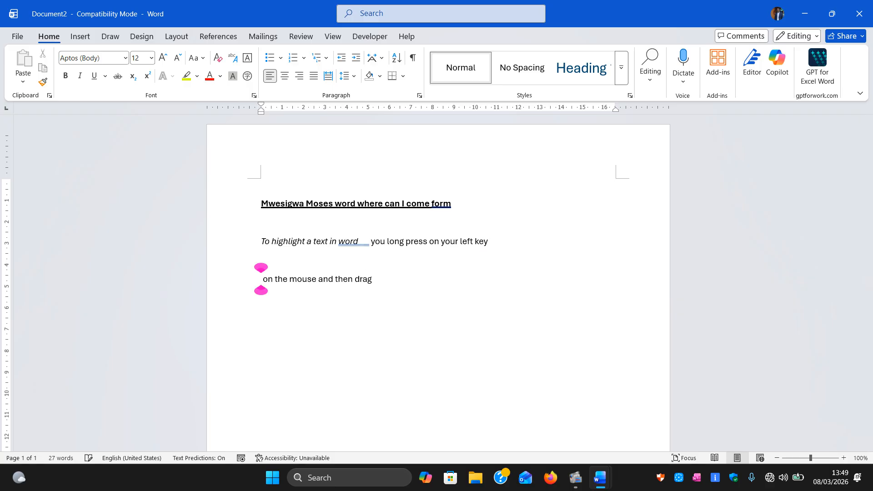
- Add a new line reading 'Strike through' after the word 'drag'
click(337, 361)
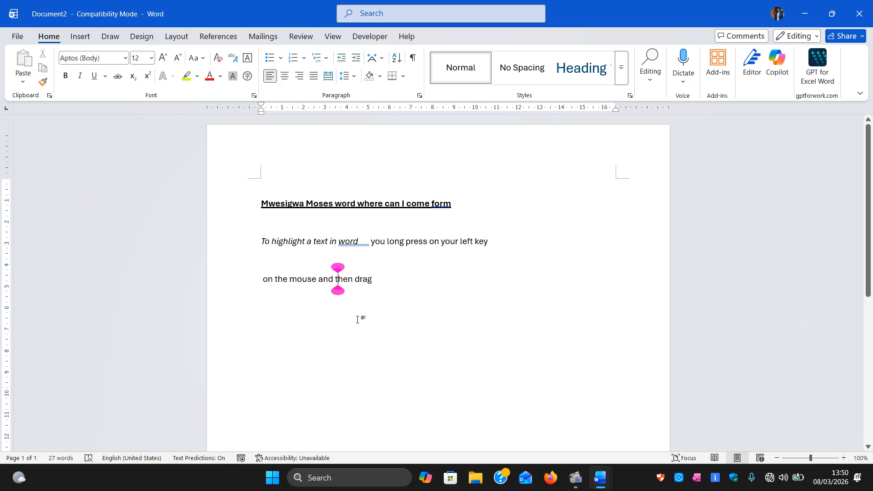
click(263, 280)
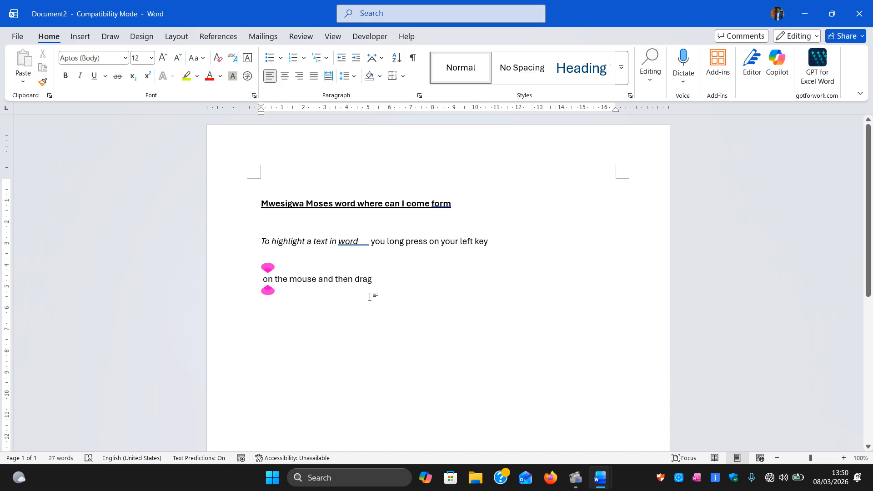
click(378, 275)
key(Return)
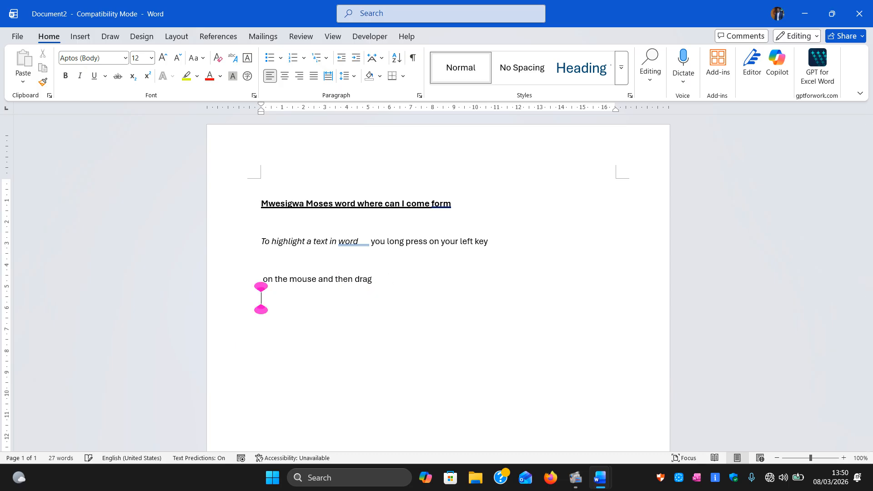
text(Strike )
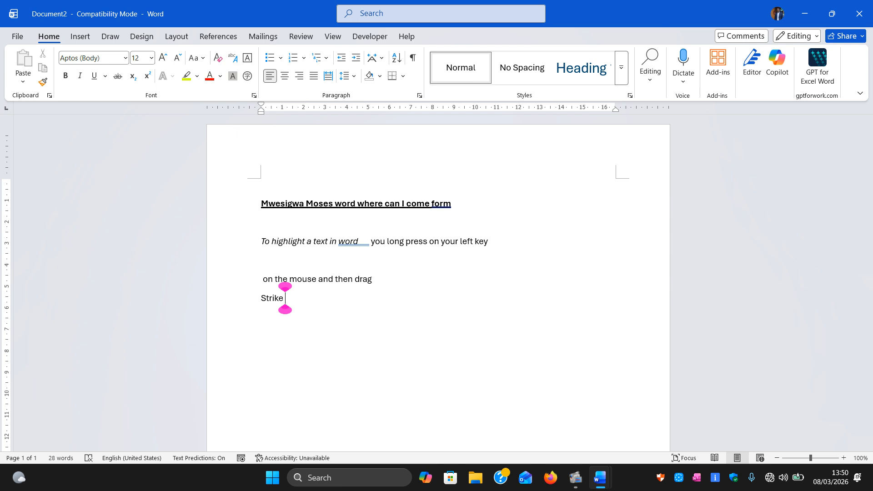
text(thriu)
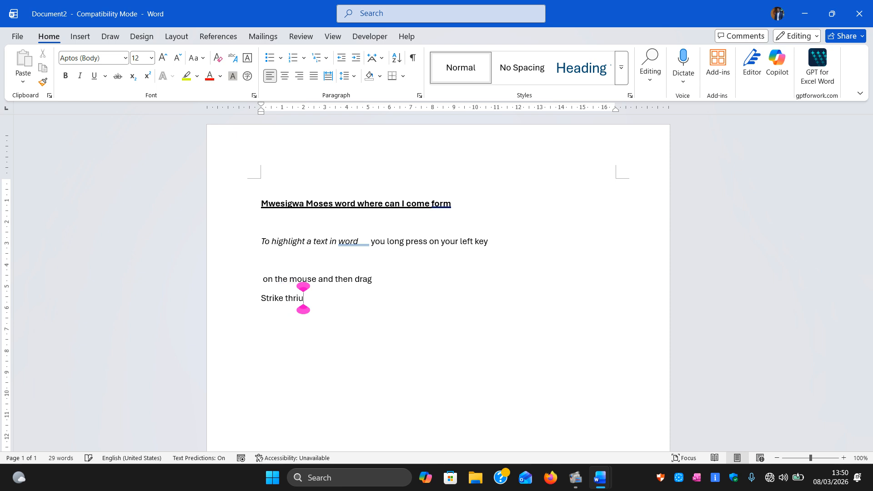
key(BackSpace)
key(BackSpace)
text(ough)
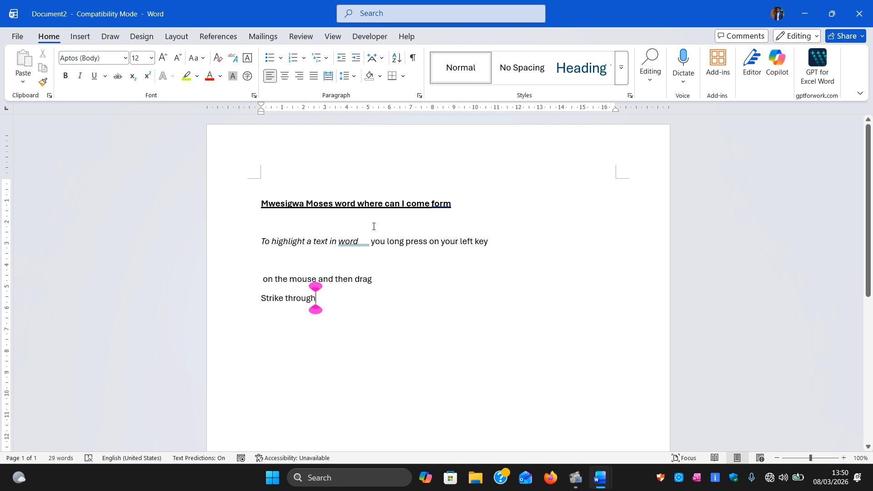
- Apply strikethrough to the 'Strike through' line and start an empty line below it
drag(258, 300, 311, 298)
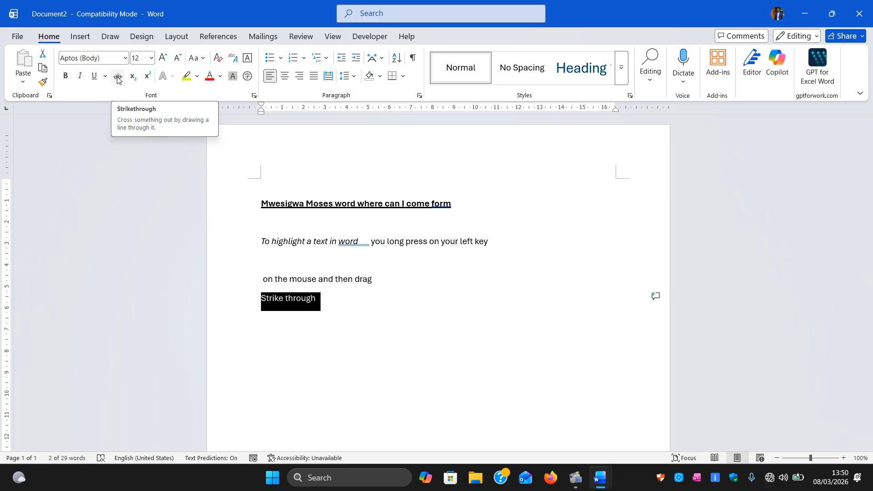
click(117, 76)
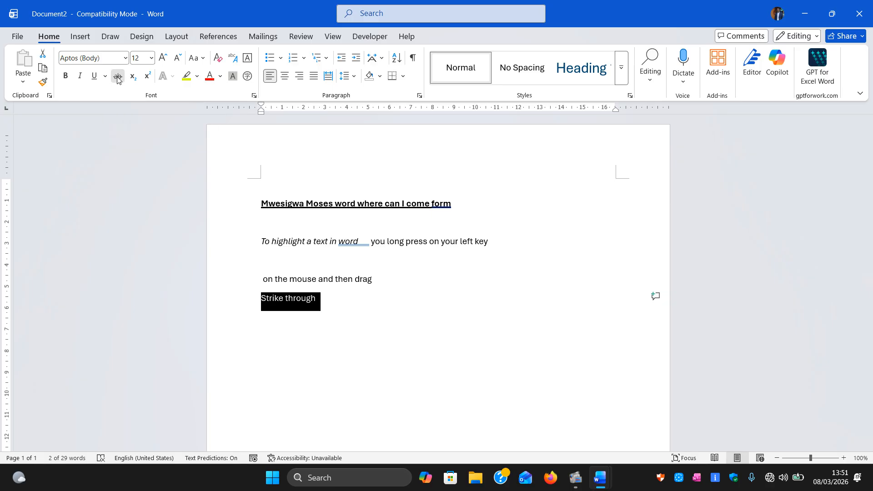
click(370, 339)
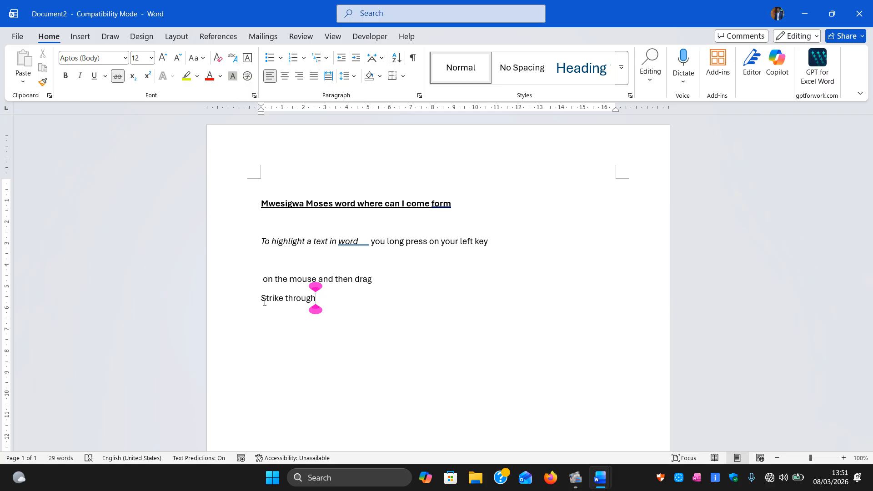
key(Return)
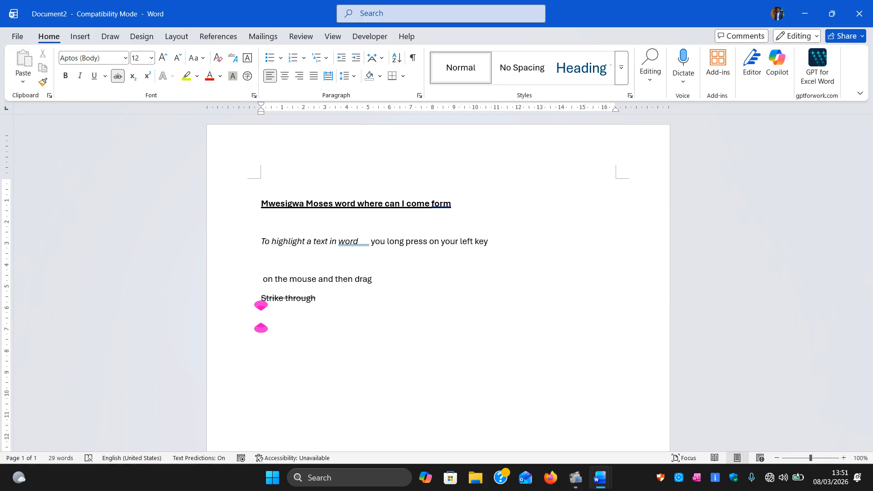
- Type '10th' as plain text without strikethrough, then start a new line
text(10)
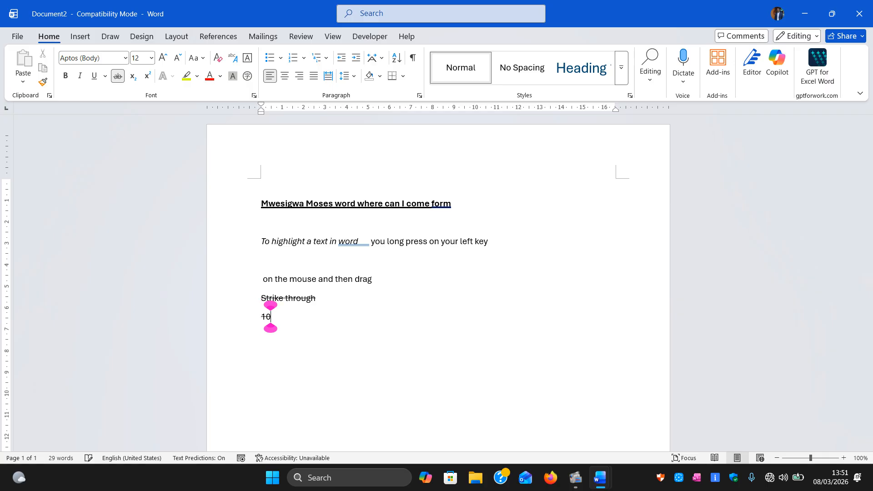
key(BackSpace)
key(BackSpace)
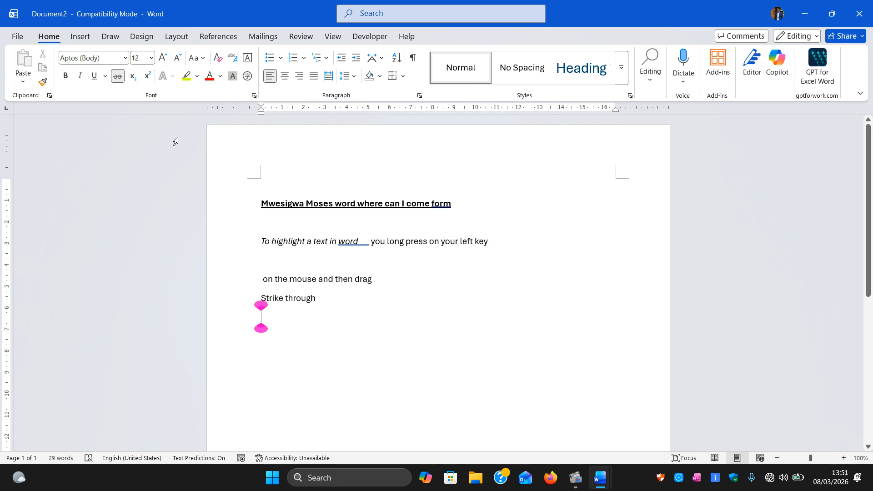
click(117, 76)
text(10th)
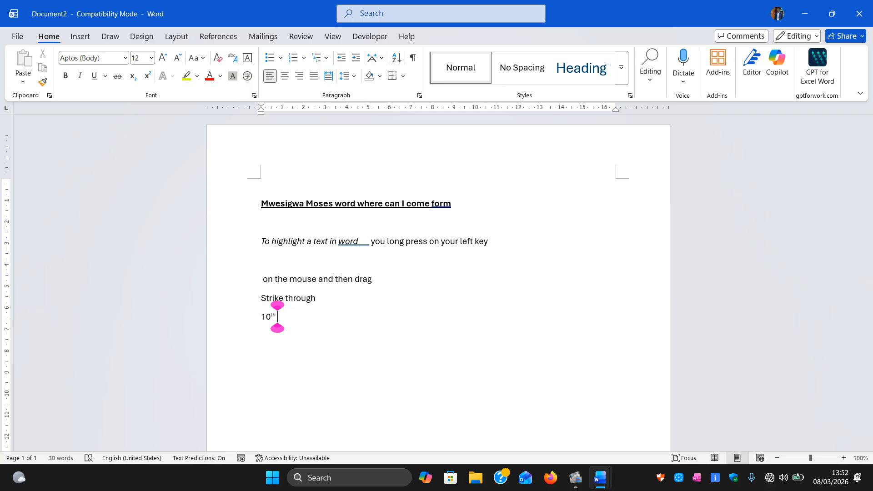
key(Return)
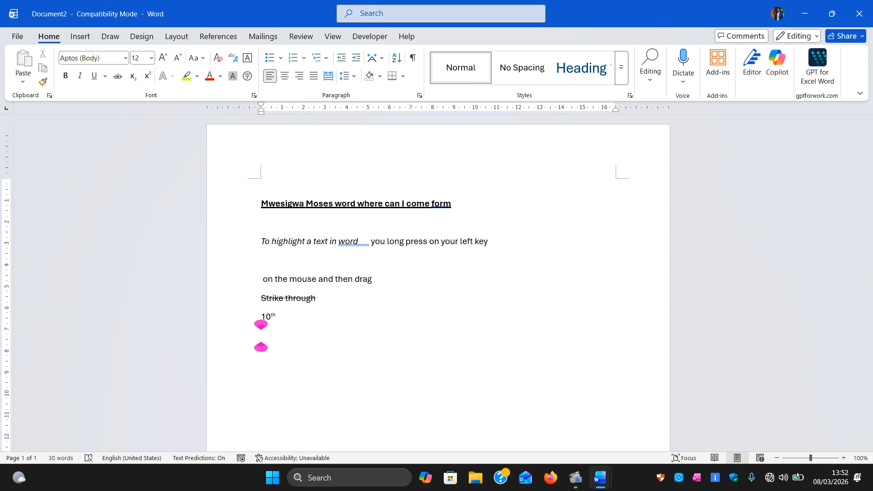
- Type '12' with a superscript 'th', followed by a 3
text(12)
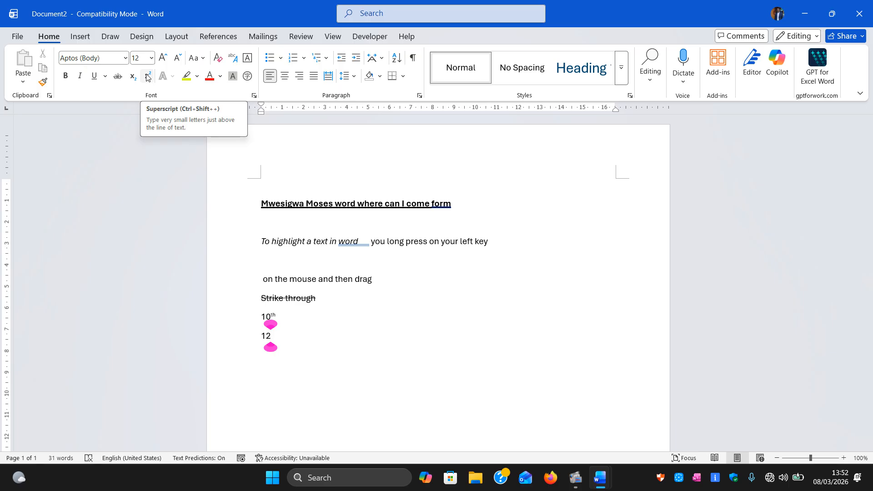
click(148, 77)
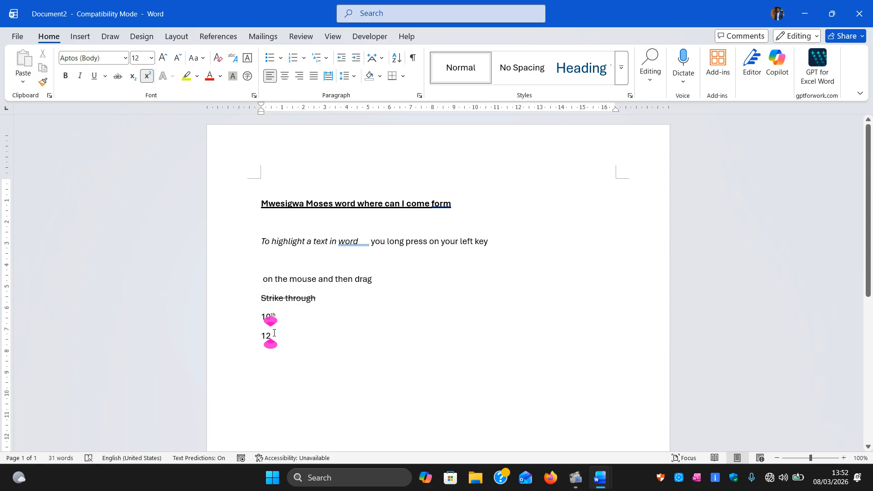
text(mkmkjhuh)
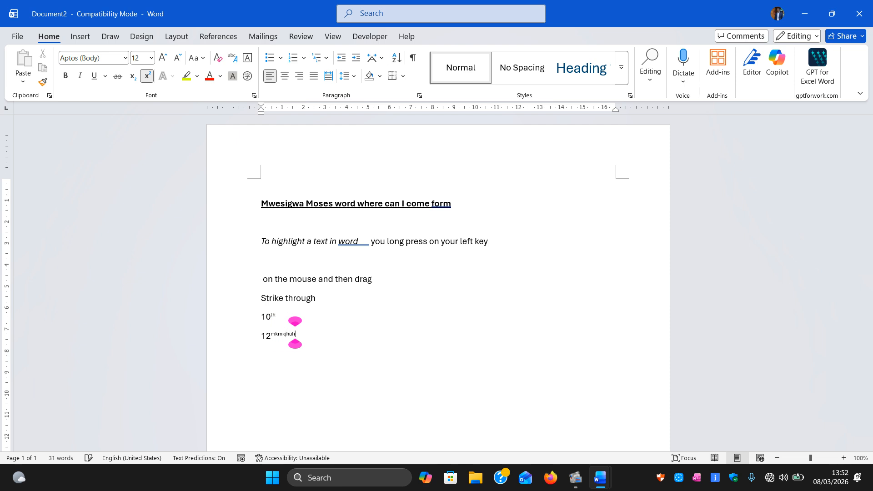
text(ghgjhgkgjg)
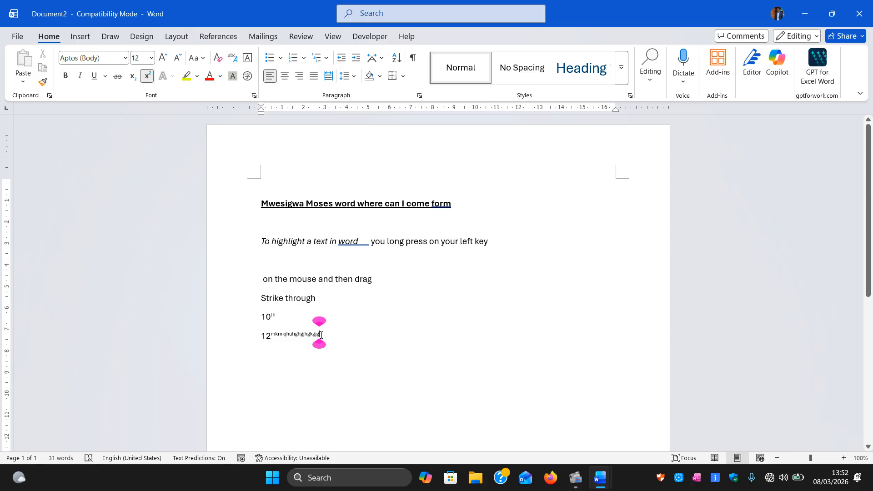
key(BackSpace)
key(BackSpace)
key(BackSpace)
key(BackSpace)
key(BackSpace)
key(BackSpace)
key(BackSpace)
key(BackSpace)
key(BackSpace)
key(BackSpace)
key(BackSpace)
key(BackSpace)
key(BackSpace)
key(BackSpace)
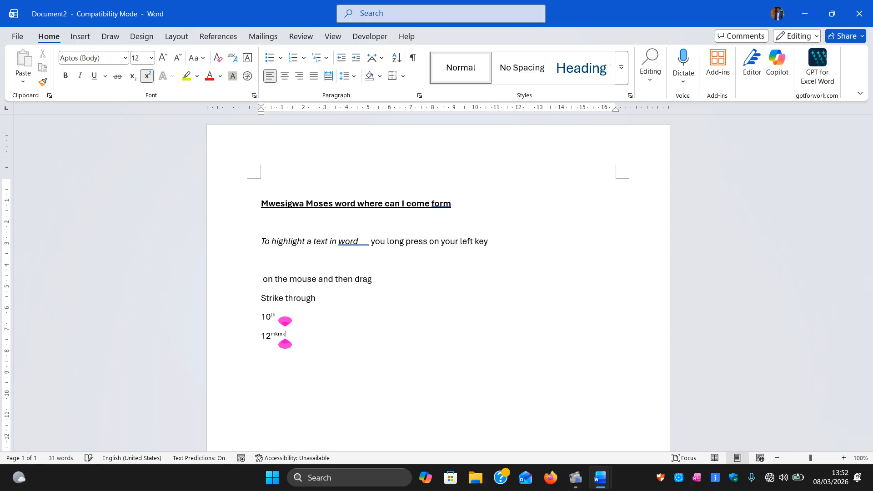
key(BackSpace)
key(BackSpace)
key(BackSpace)
key(BackSpace)
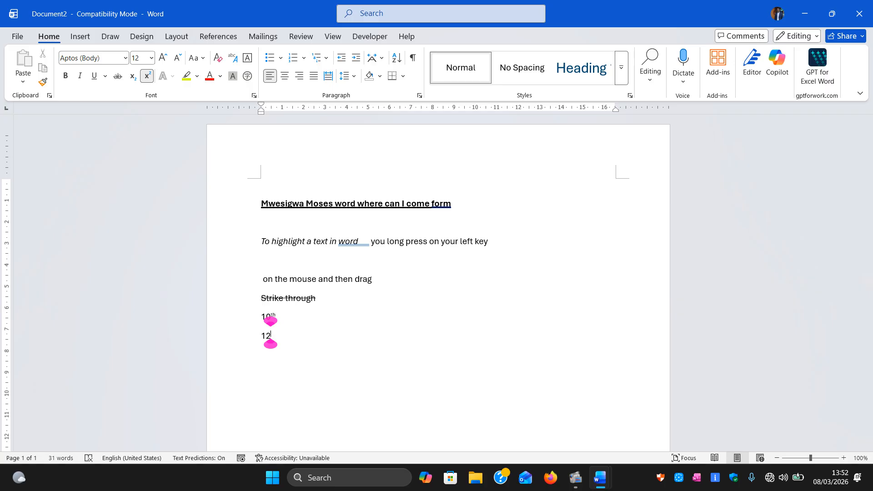
text(th)
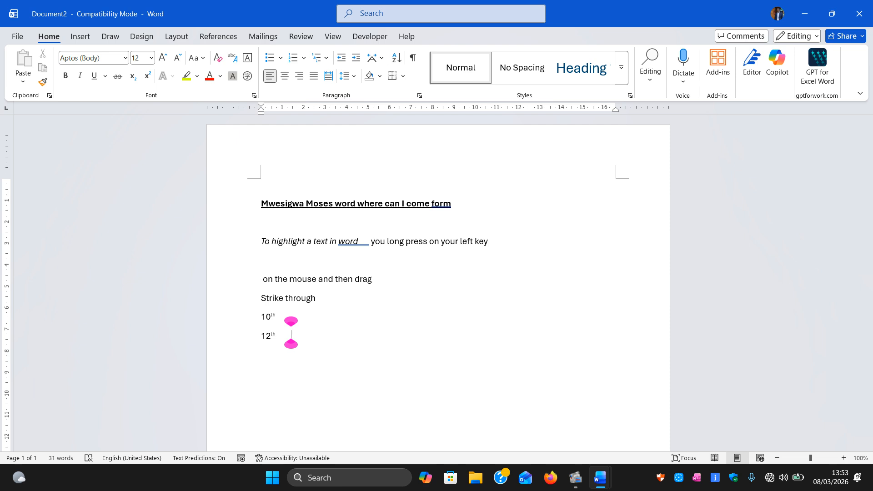
text(3)
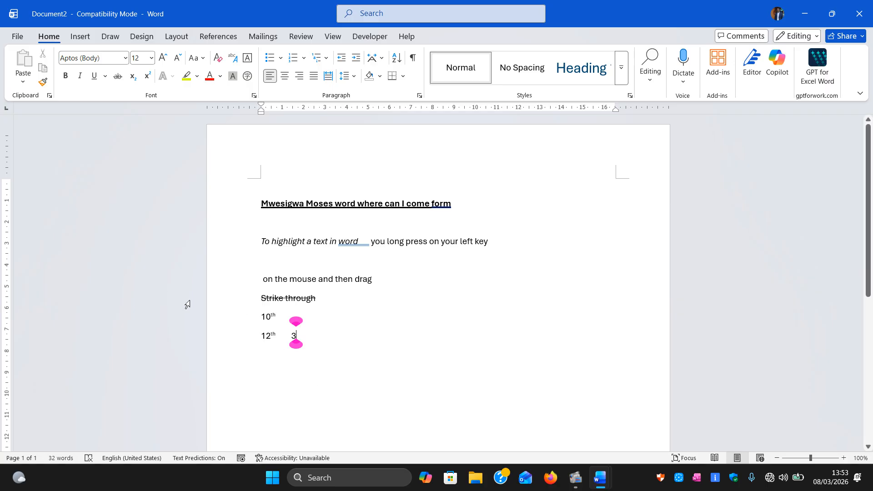
- Add a subscript '10' after the 3, then turn subscript off
click(133, 77)
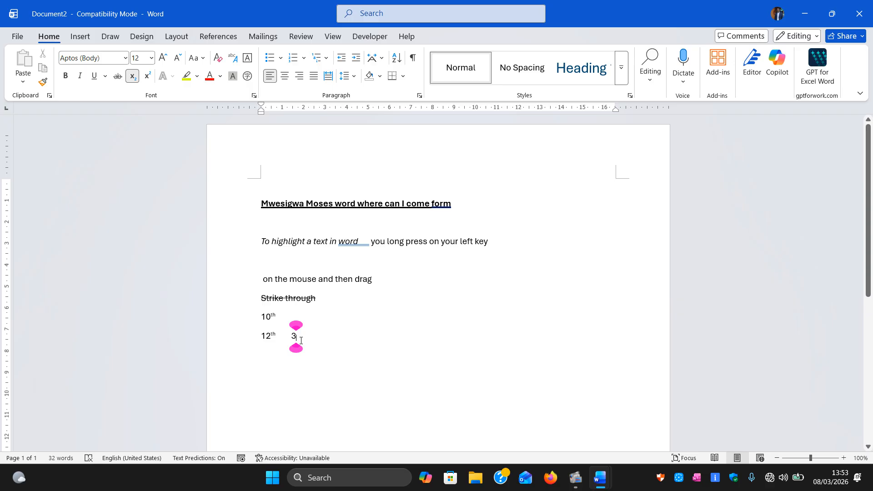
text(10)
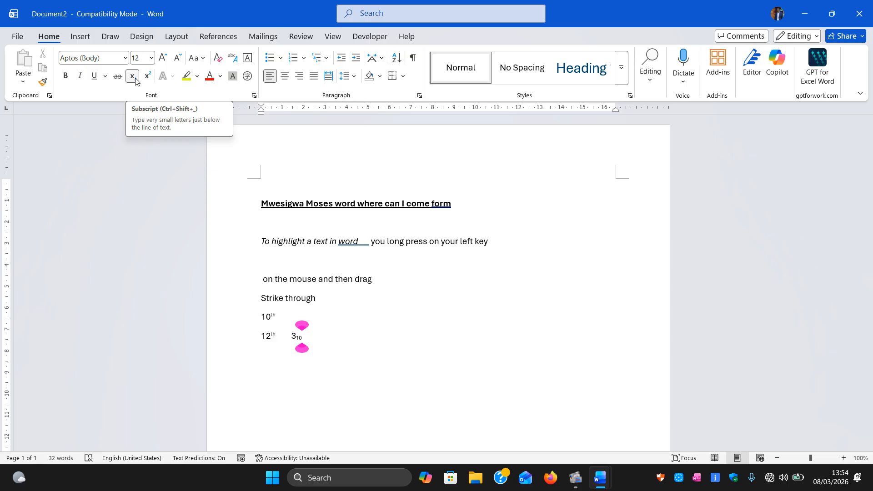
click(133, 77)
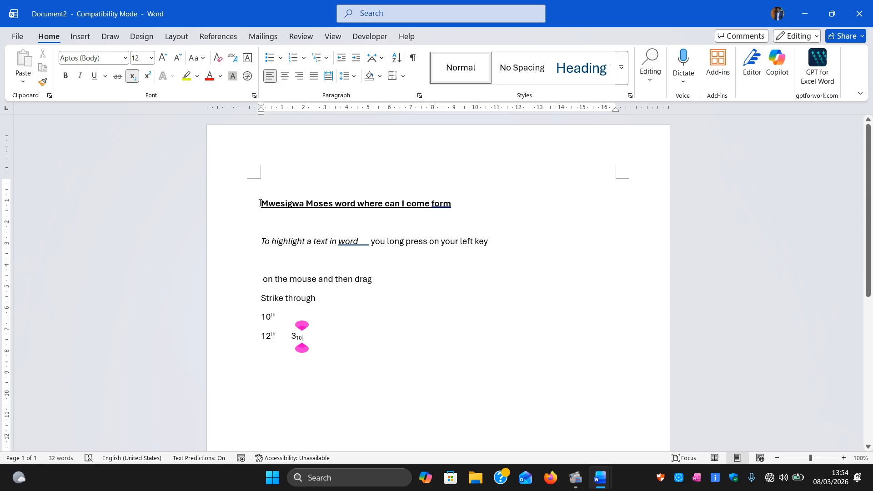
- Change the font of the whole document from Aptos to Times New Roman
drag(261, 204, 344, 333)
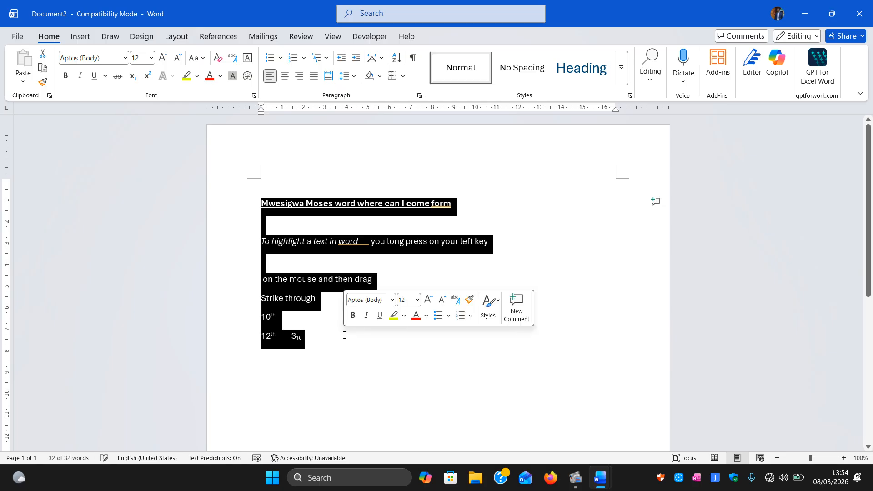
click(125, 58)
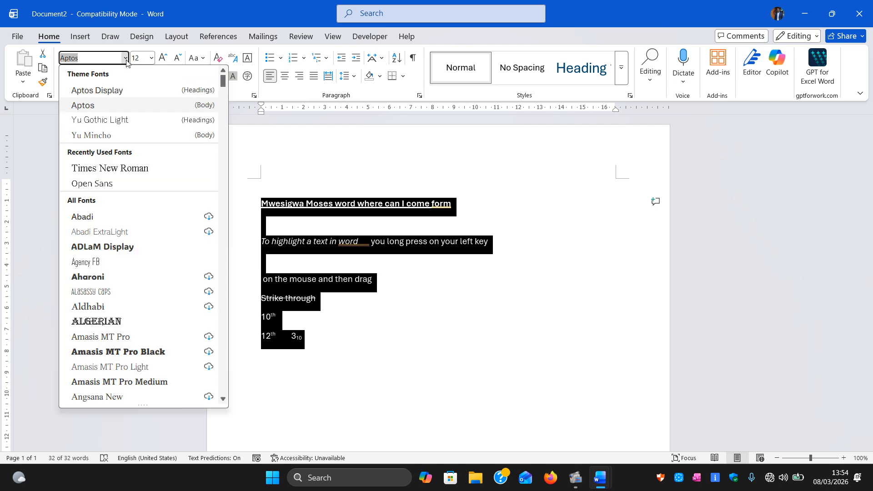
scroll(124, 166, down, 10)
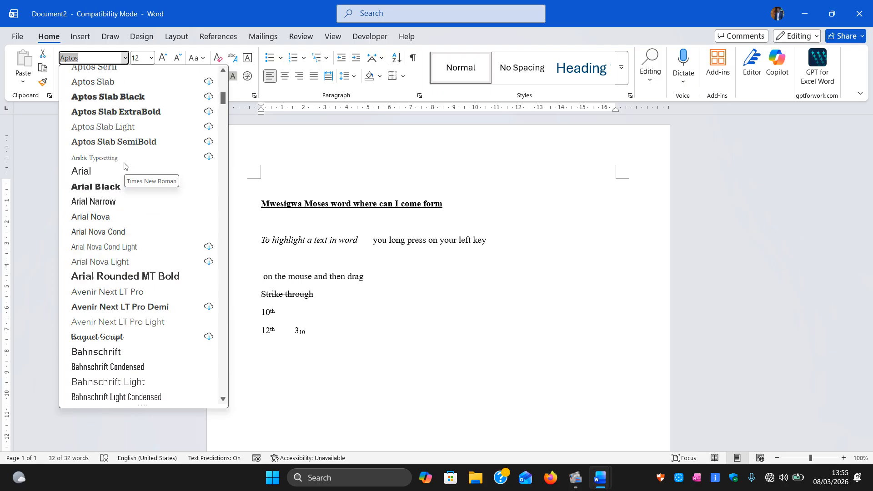
scroll(124, 166, down, 15)
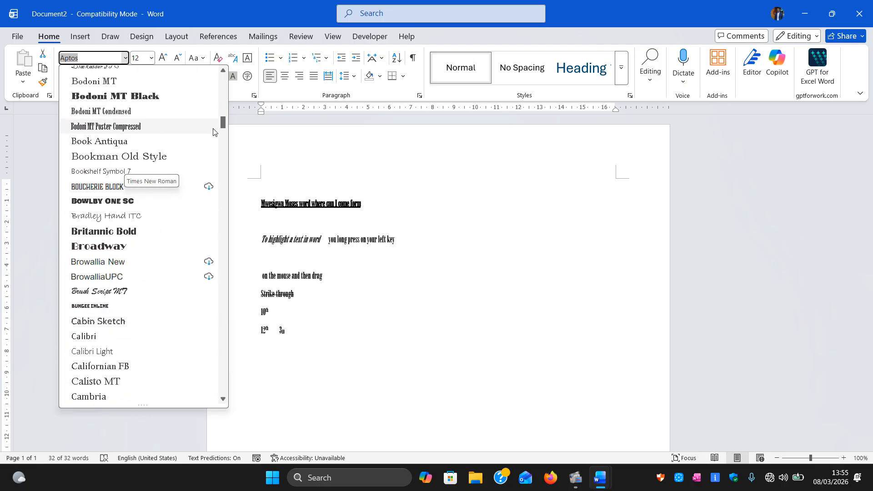
scroll(214, 132, down, 20)
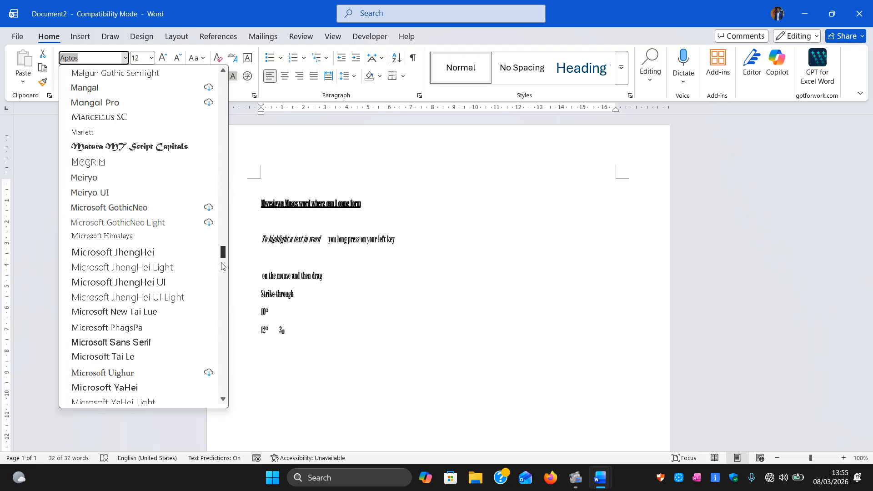
drag(221, 263, 224, 77)
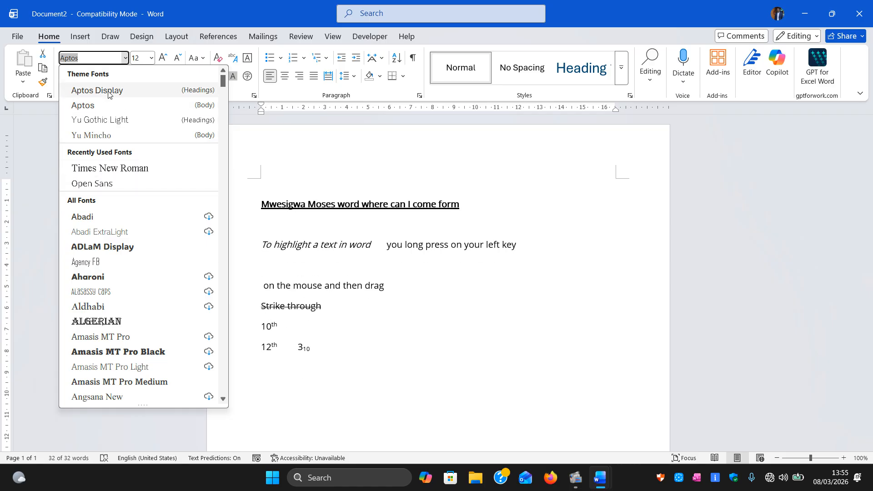
click(105, 168)
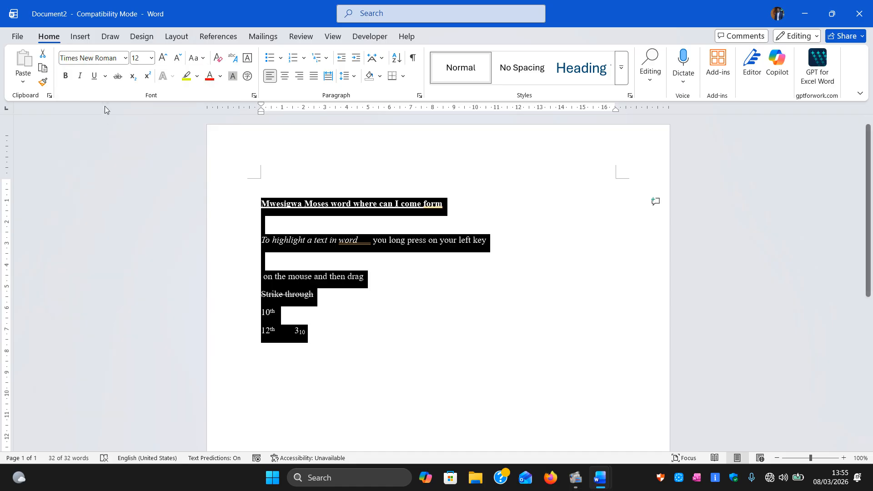
click(270, 204)
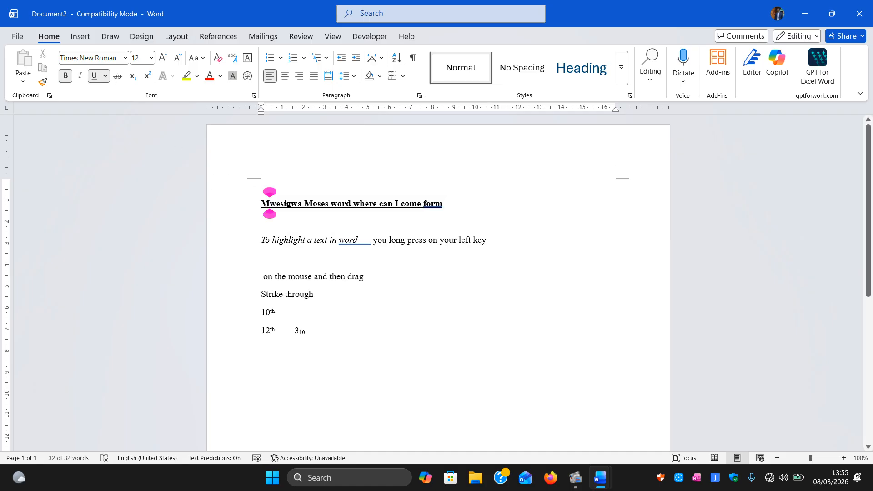
drag(270, 203, 333, 339)
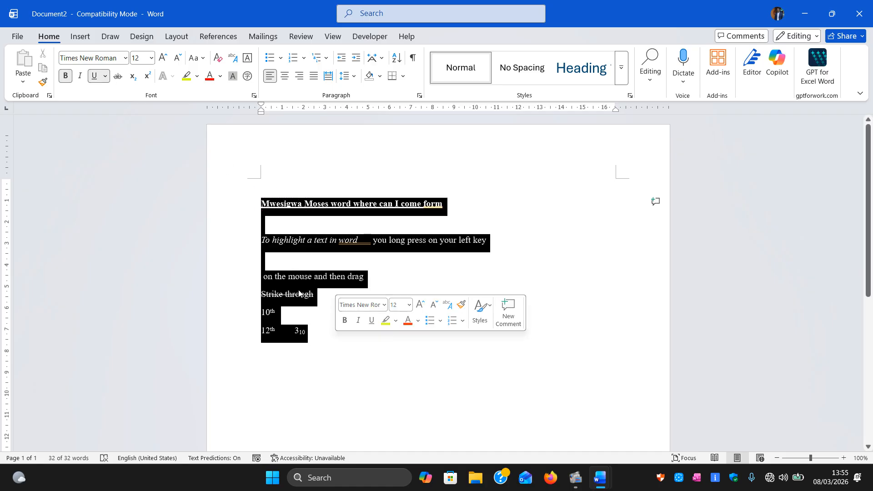
click(126, 58)
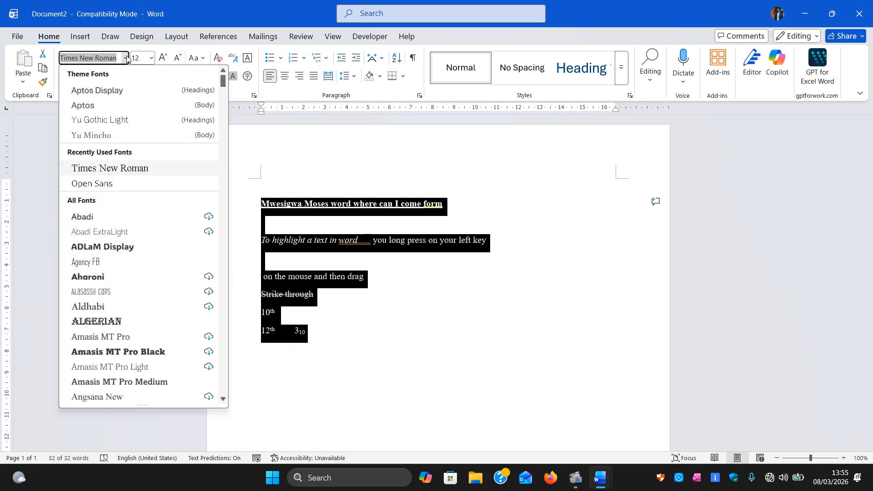
click(110, 168)
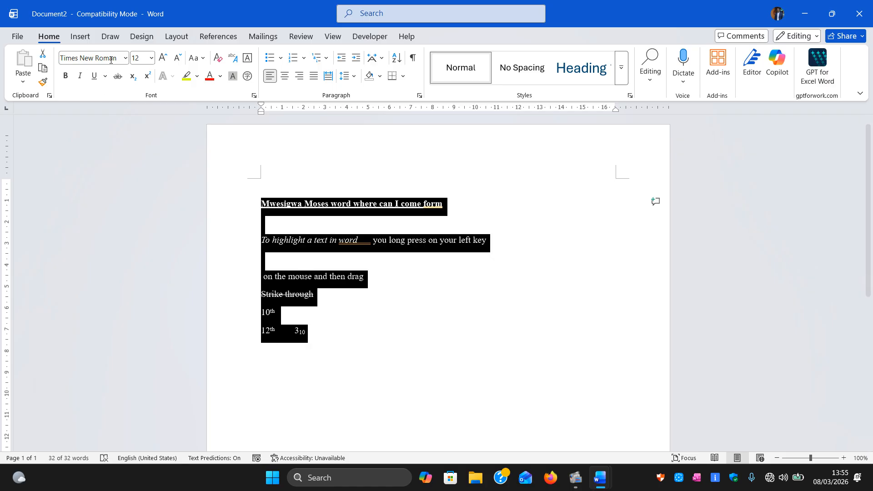
click(125, 58)
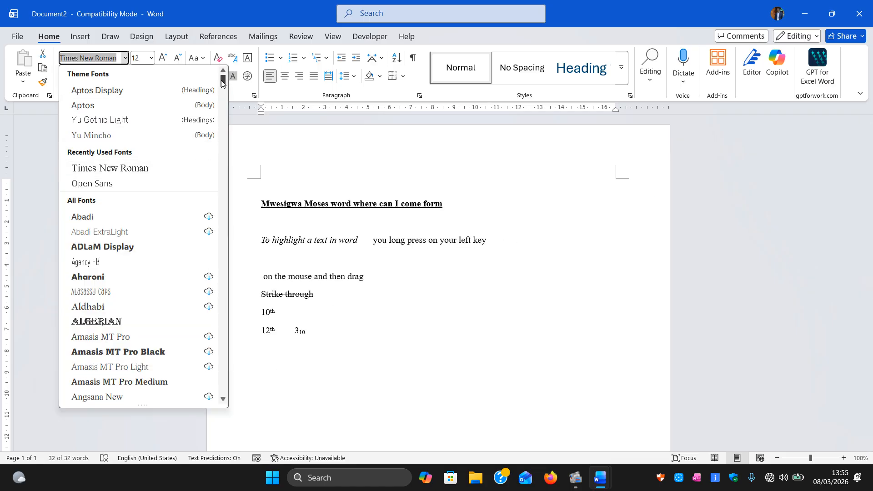
drag(222, 82, 231, 357)
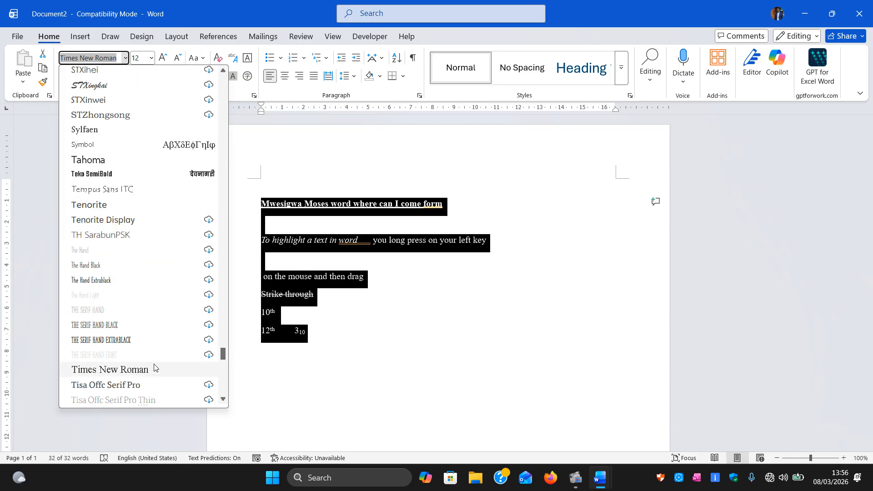
click(121, 370)
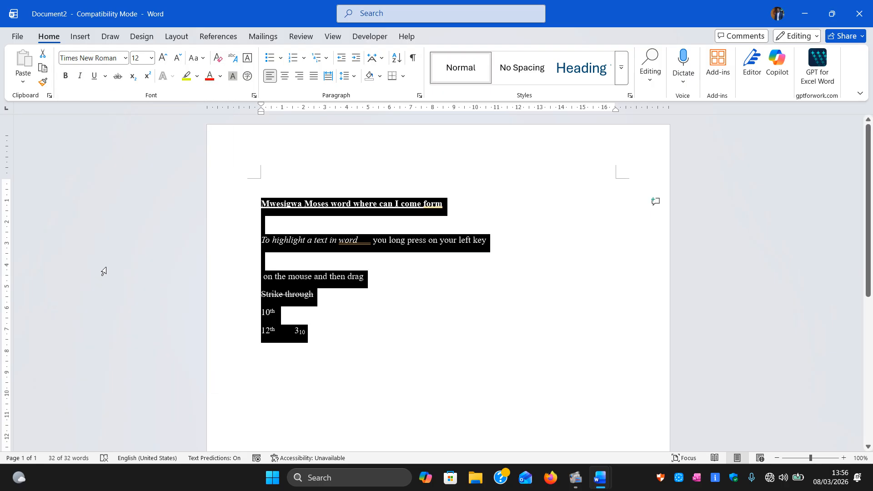
click(426, 326)
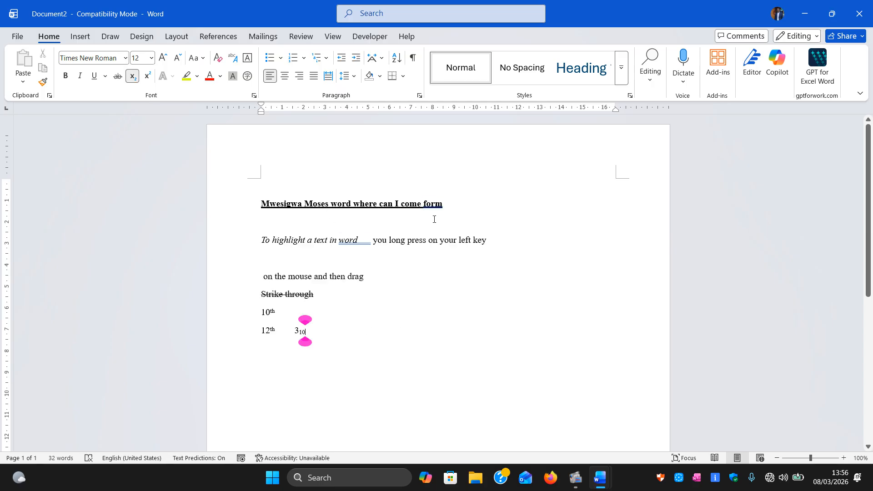
double_click(368, 242)
- Set all text to 20 pt, then reselect it and change it to 14 pt
drag(263, 200, 309, 336)
click(151, 59)
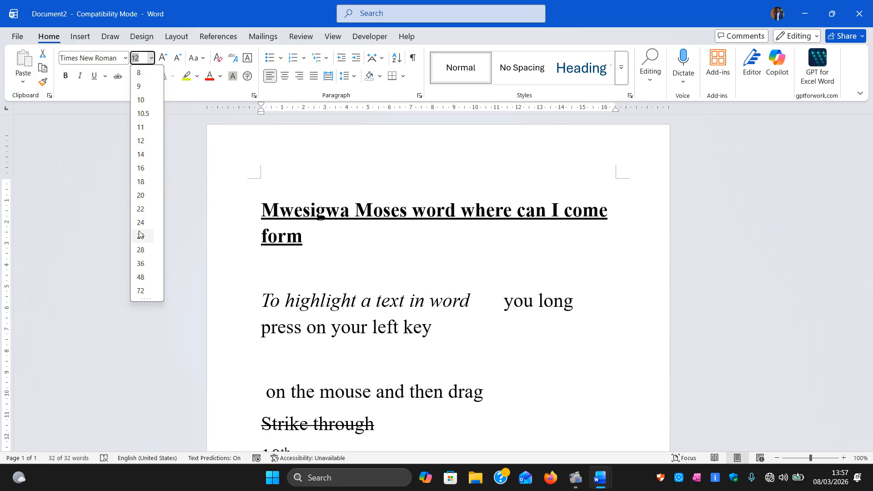
click(140, 195)
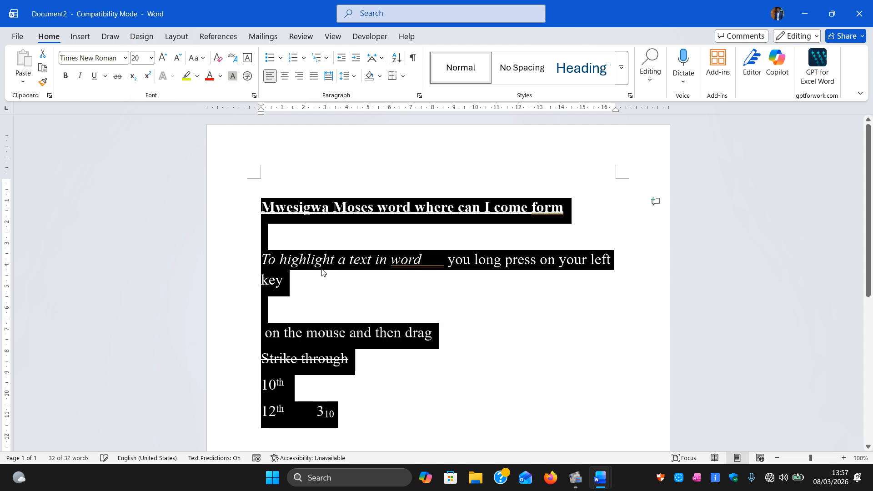
click(343, 279)
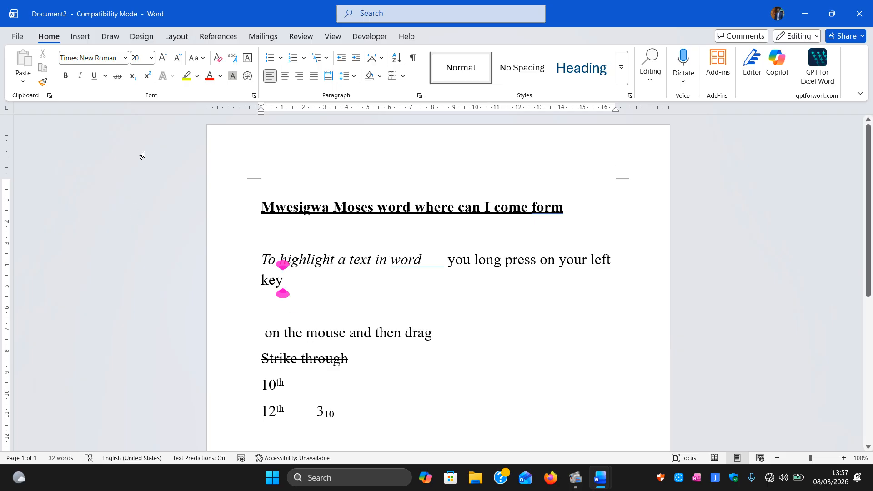
click(151, 58)
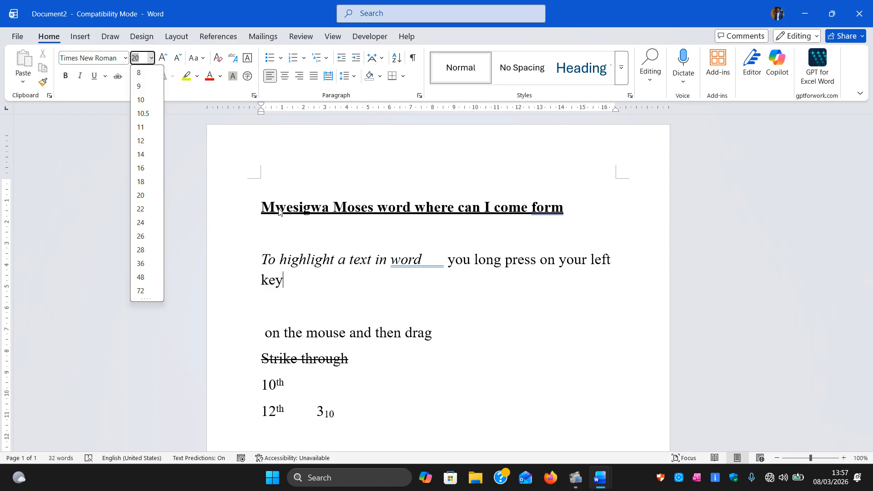
click(257, 208)
drag(261, 207, 355, 414)
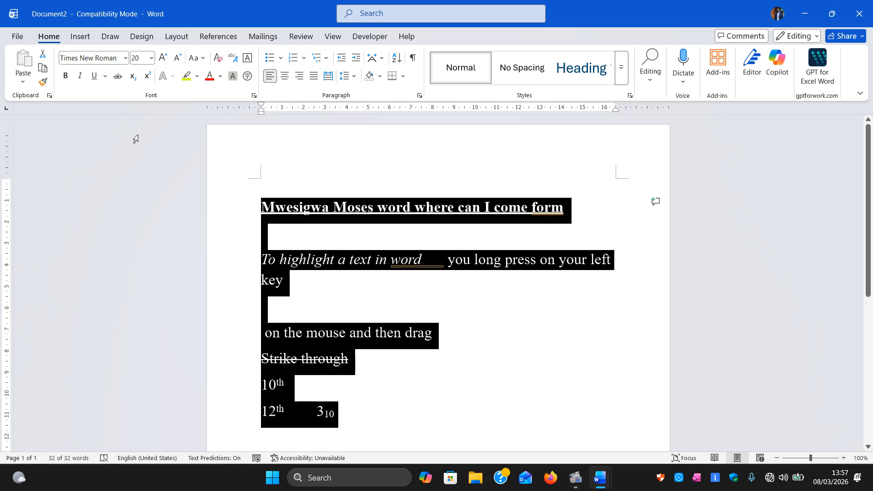
click(151, 58)
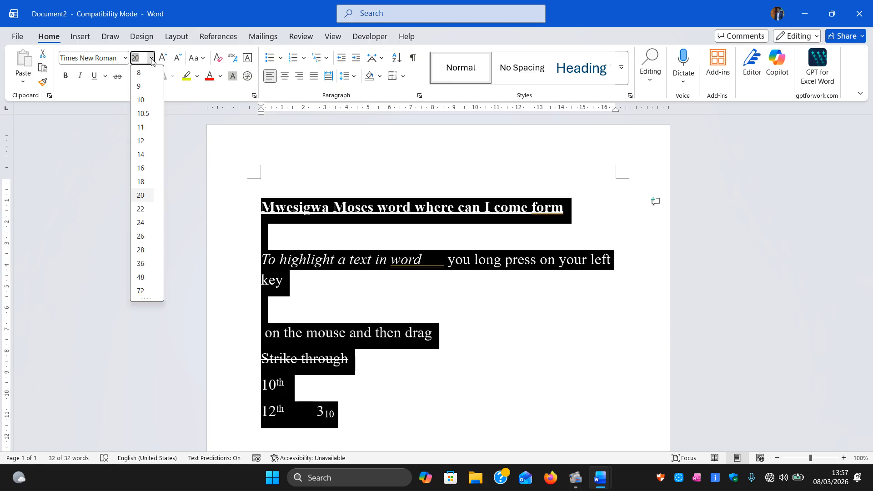
click(144, 155)
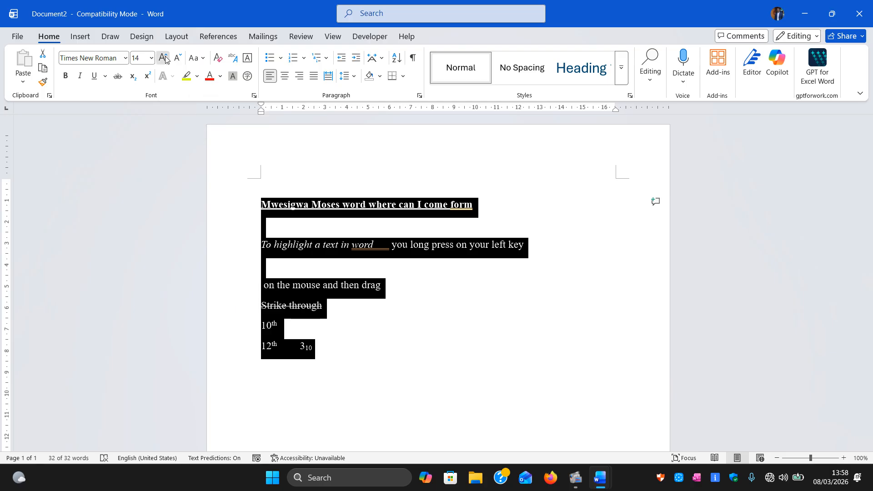
- Grow the selected text's font size step by step up to 110 pt
click(164, 59)
click(165, 59)
click(165, 59)
click(165, 58)
click(165, 59)
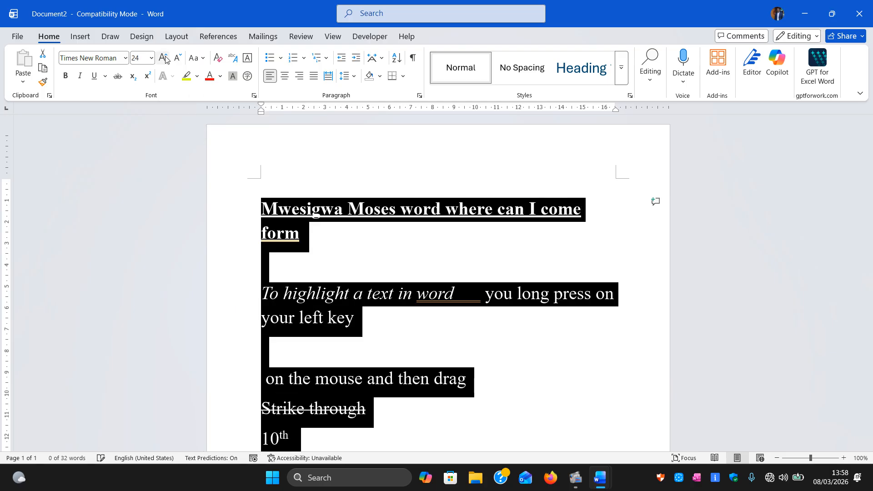
click(164, 59)
click(165, 58)
click(164, 59)
click(165, 58)
click(165, 58)
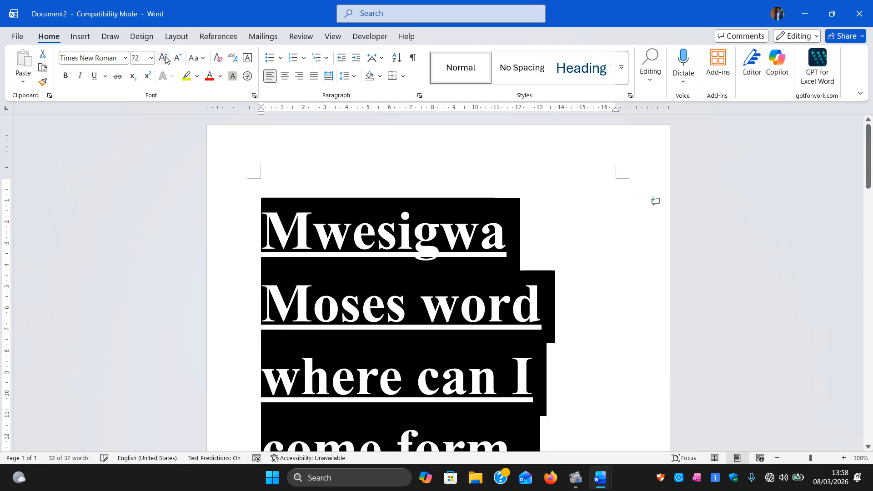
click(164, 58)
click(165, 59)
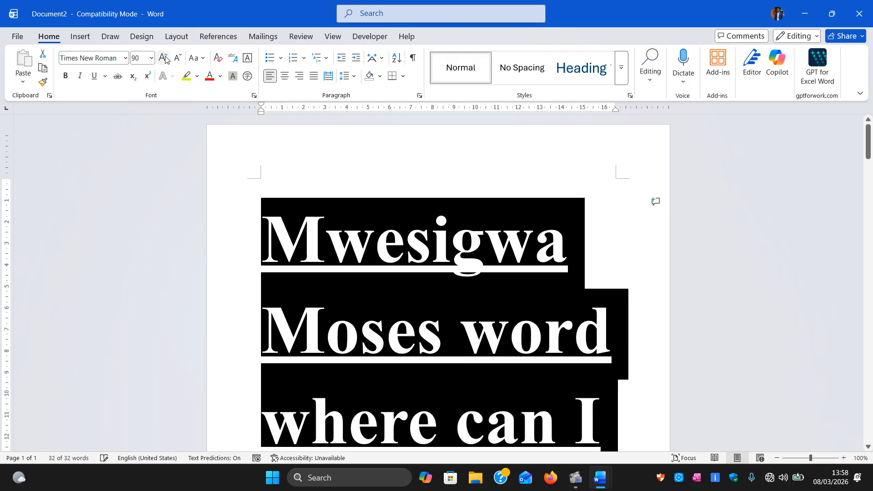
click(165, 59)
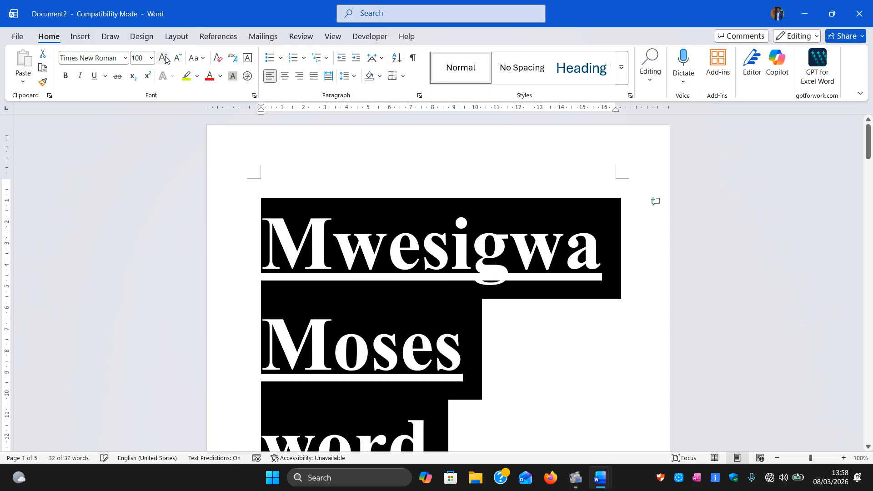
click(164, 59)
click(165, 59)
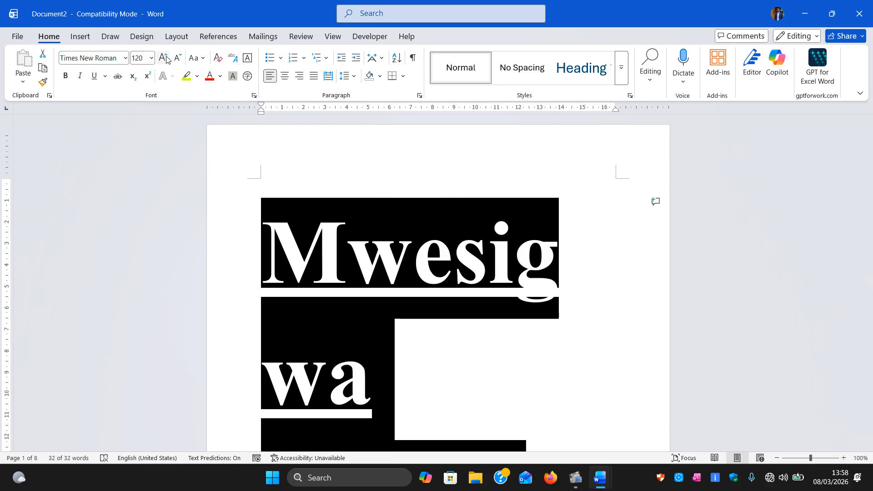
- Shrink the text down to 11 pt, then grow it back to 16 pt
click(179, 59)
click(180, 59)
click(180, 59)
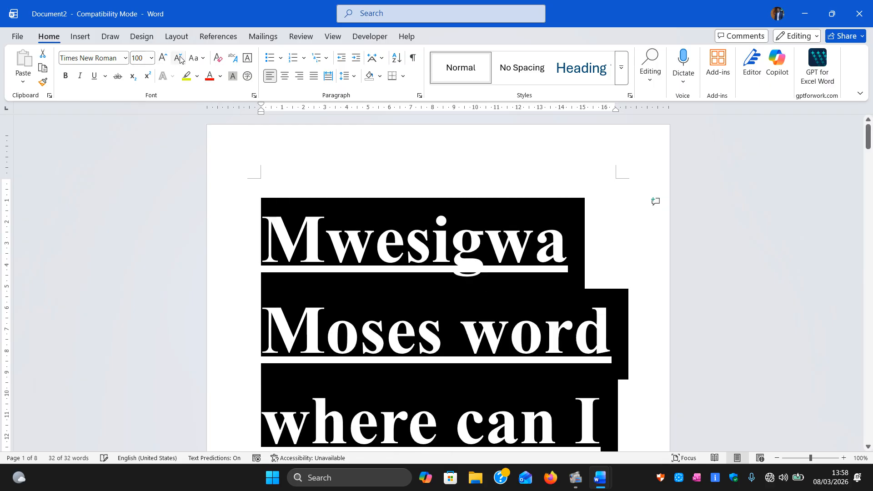
click(180, 59)
click(180, 60)
click(180, 60)
click(180, 59)
click(180, 59)
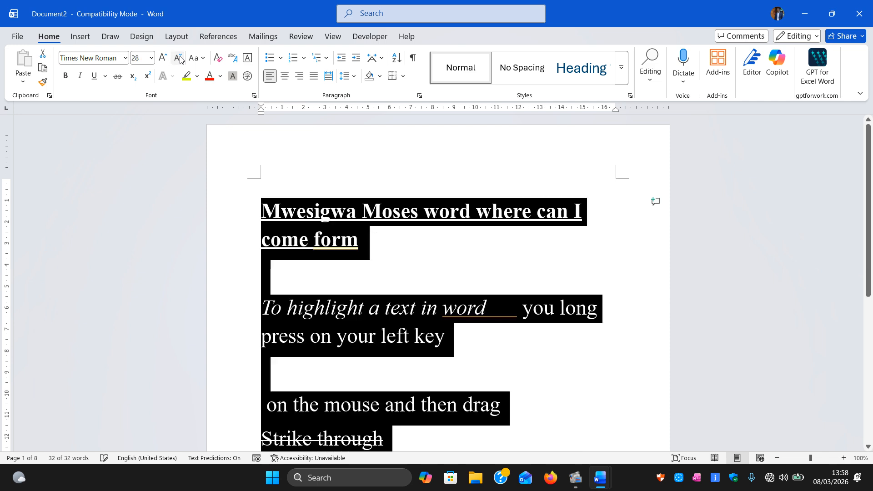
click(180, 59)
click(180, 59)
click(180, 59)
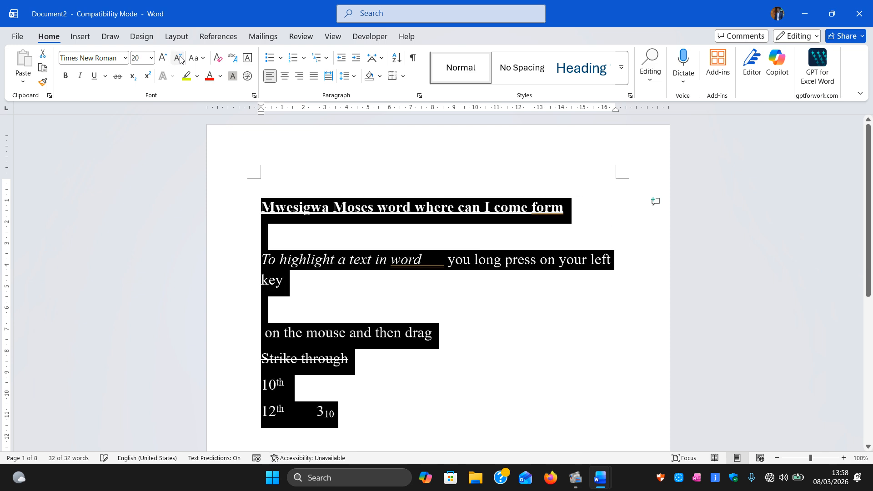
click(180, 59)
click(181, 60)
click(180, 60)
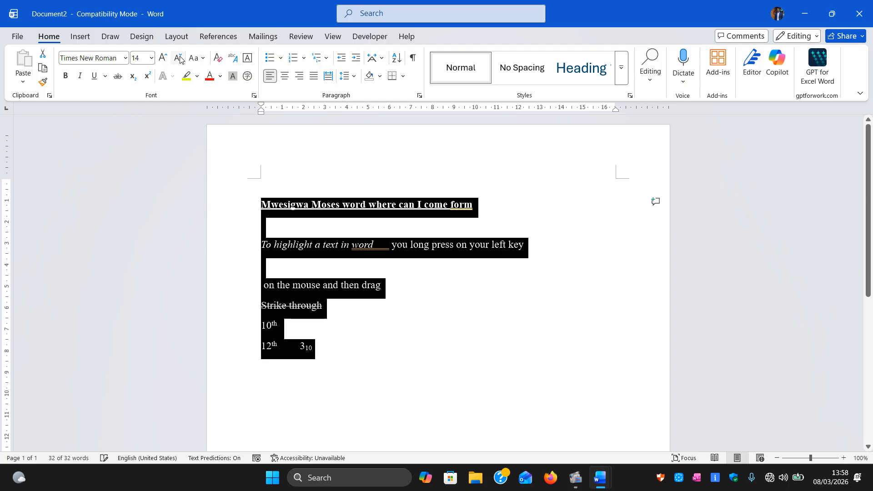
click(181, 59)
click(180, 60)
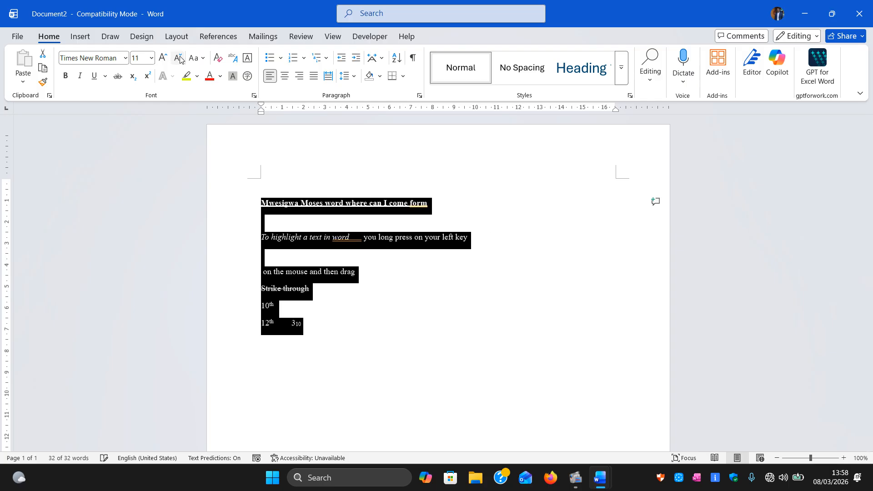
click(168, 57)
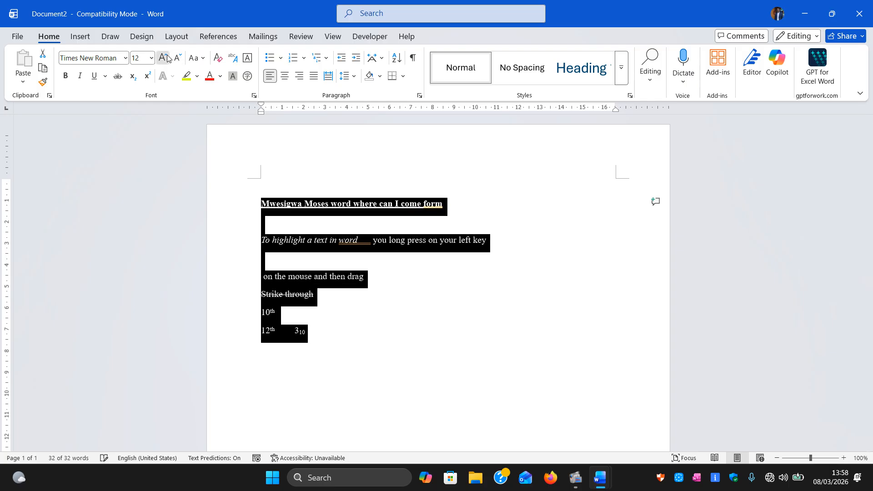
click(167, 58)
click(168, 57)
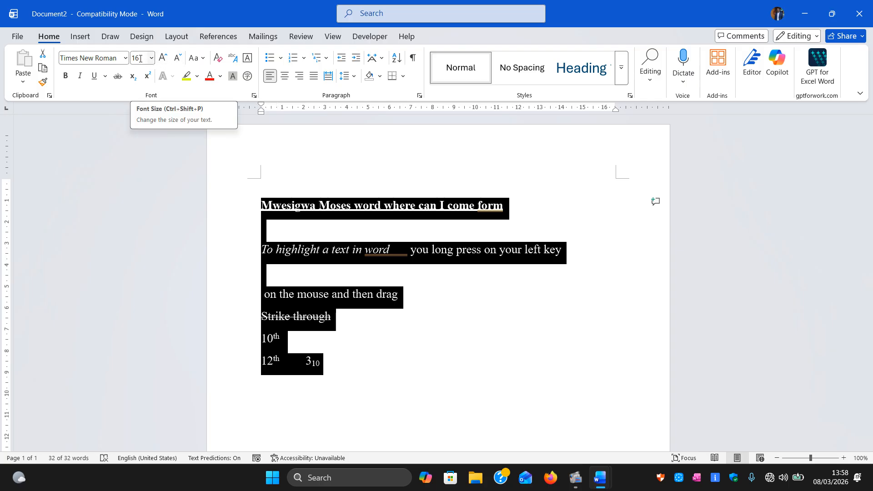
- Apply Sentence case, then lowercase, to the selected text and deselect it
click(203, 60)
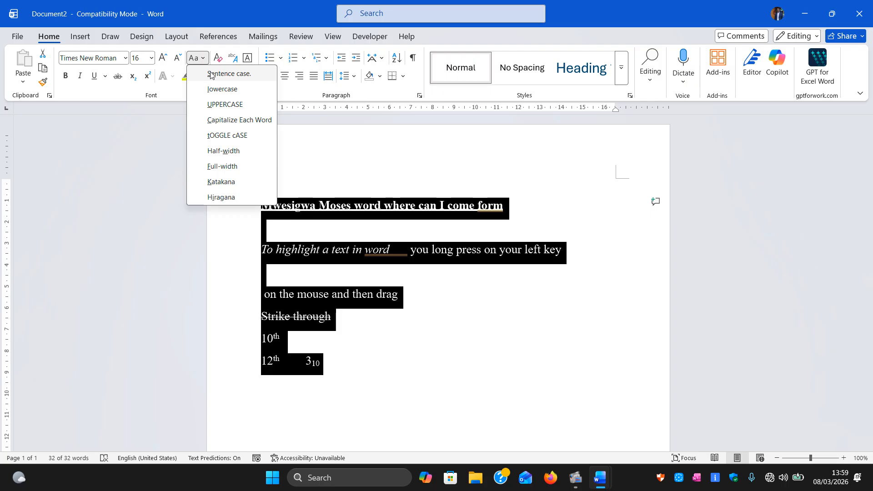
click(211, 74)
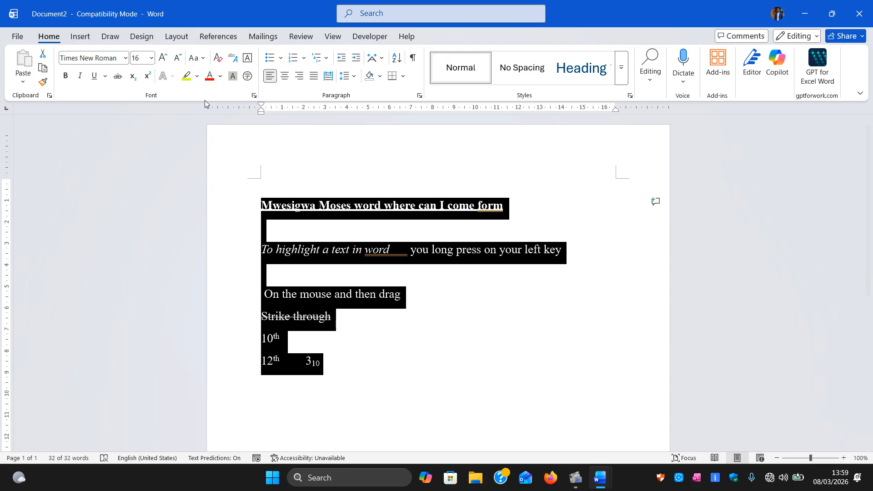
click(203, 59)
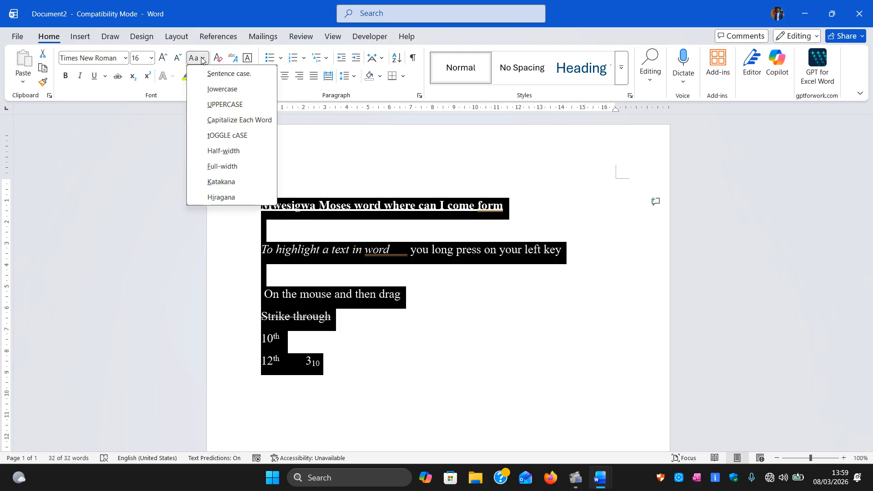
click(215, 90)
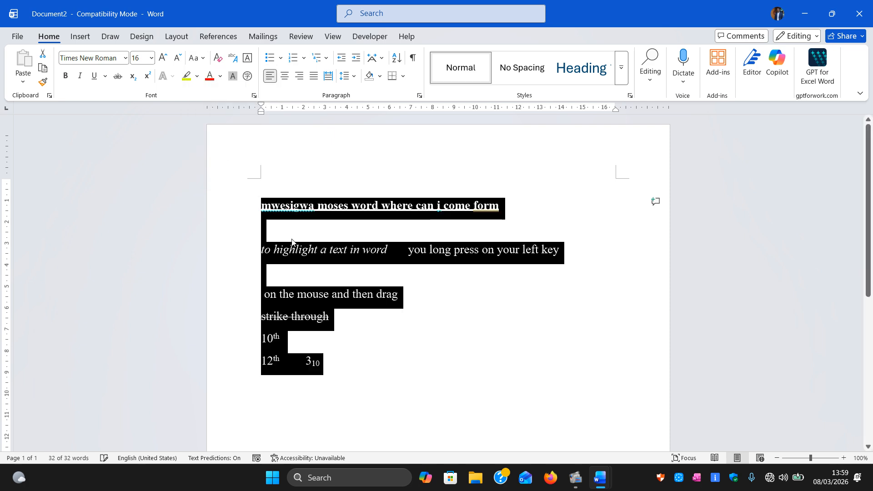
click(436, 277)
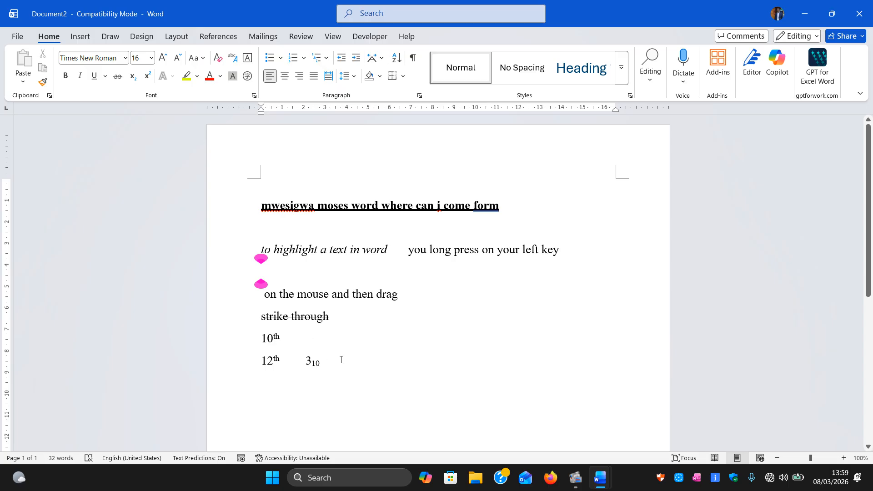
- Convert all the document text to UPPERCASE
drag(263, 206, 323, 364)
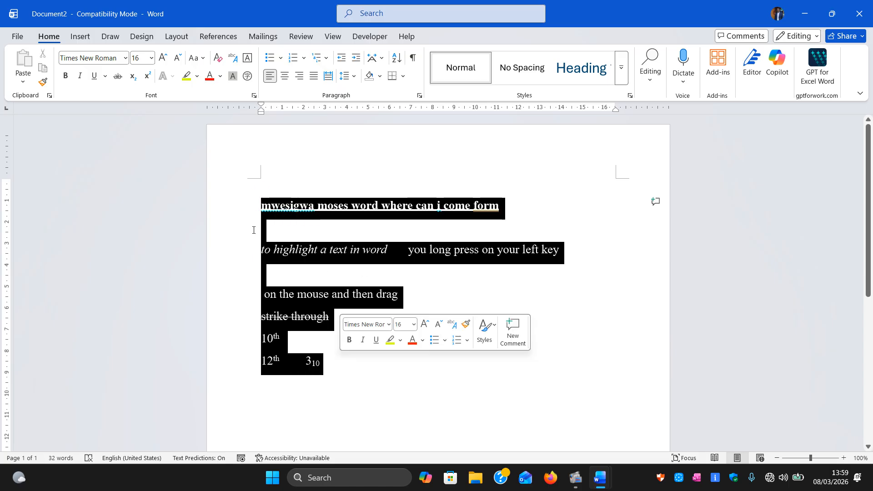
click(202, 59)
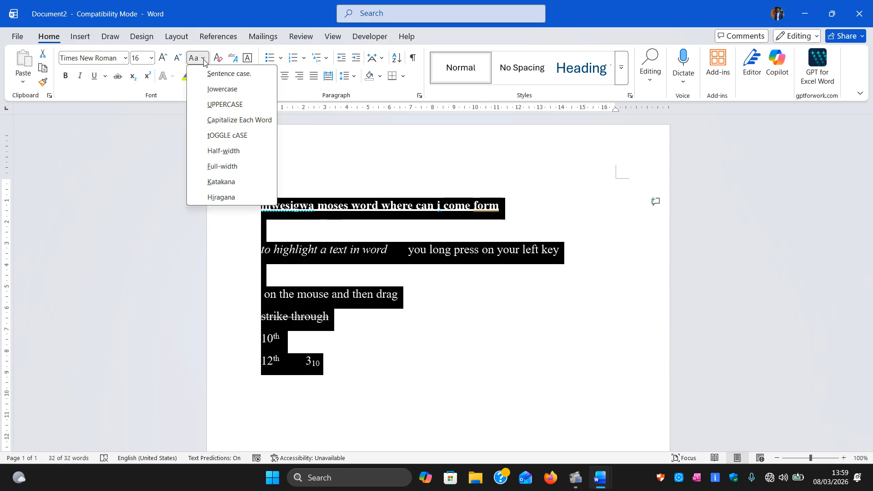
click(214, 106)
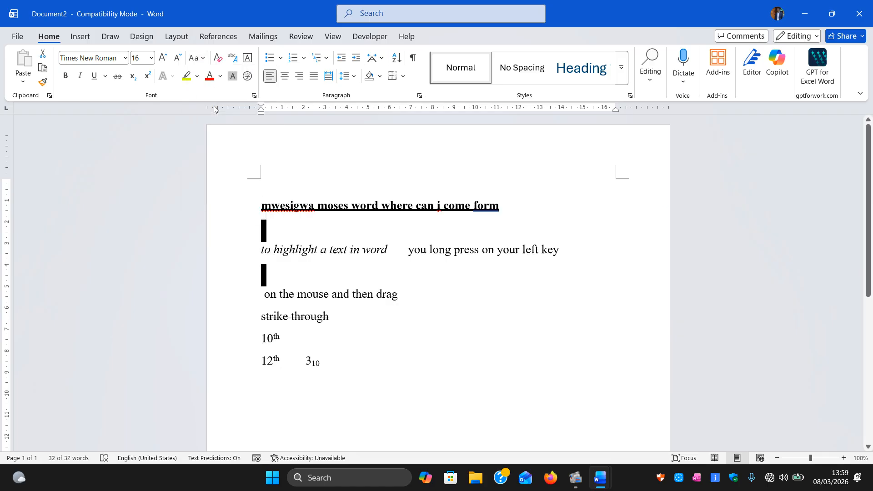
click(368, 277)
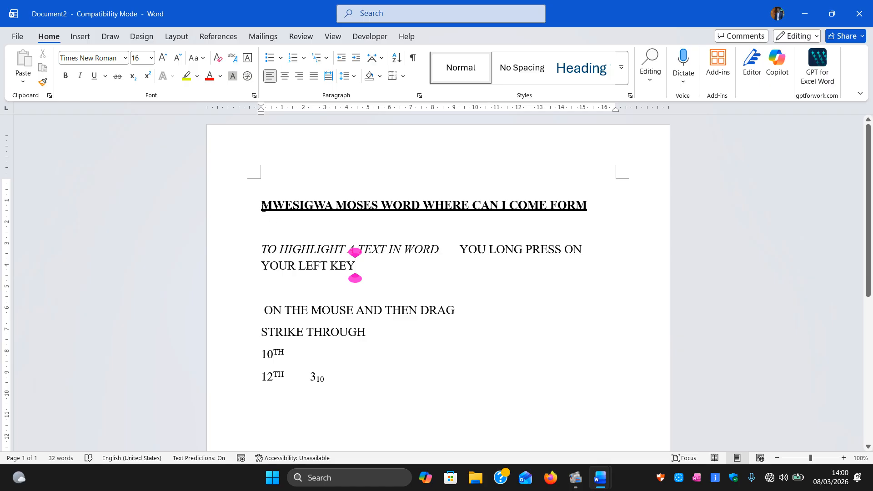
- Reselect all text and apply Capitalize Each Word
drag(263, 208, 335, 380)
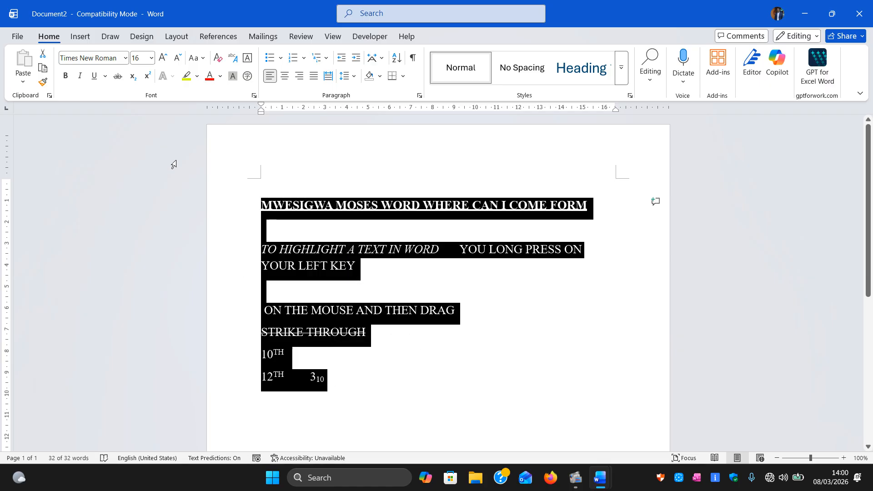
click(203, 58)
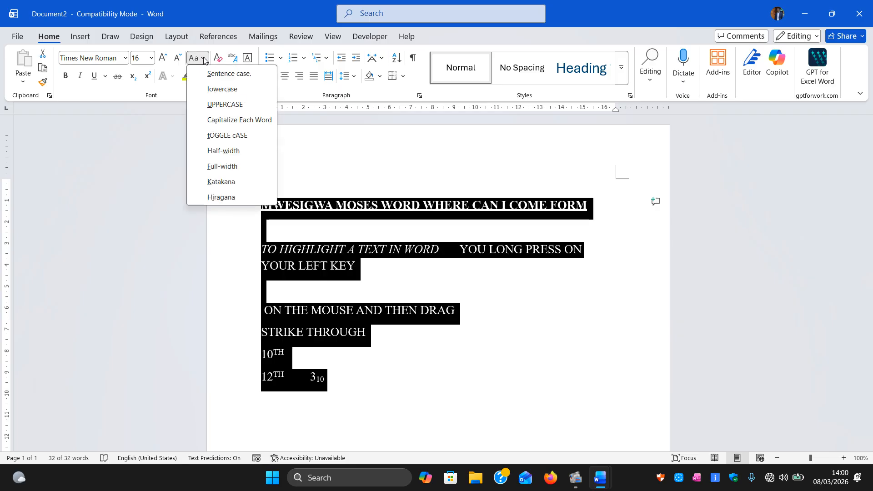
click(216, 123)
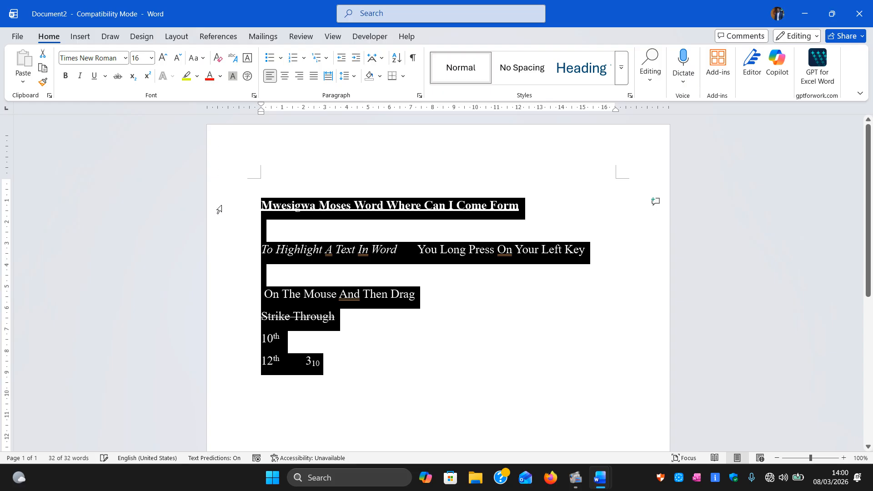
- Select all text from the title to 3₁₀ and apply tOGGLE cASE
click(455, 283)
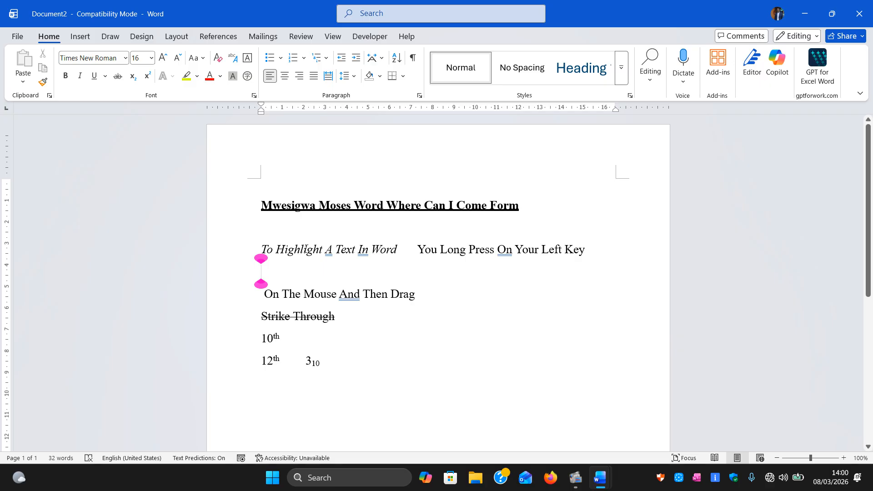
drag(333, 251, 322, 254)
click(352, 253)
drag(262, 210, 333, 364)
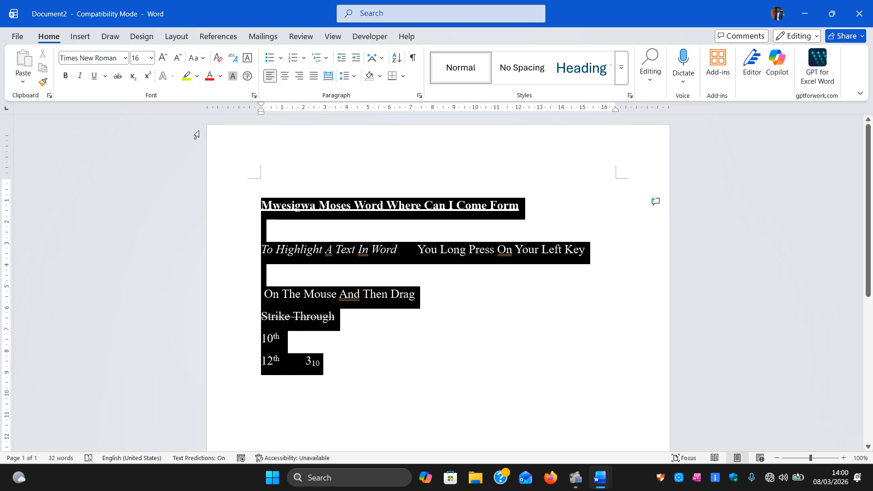
click(196, 57)
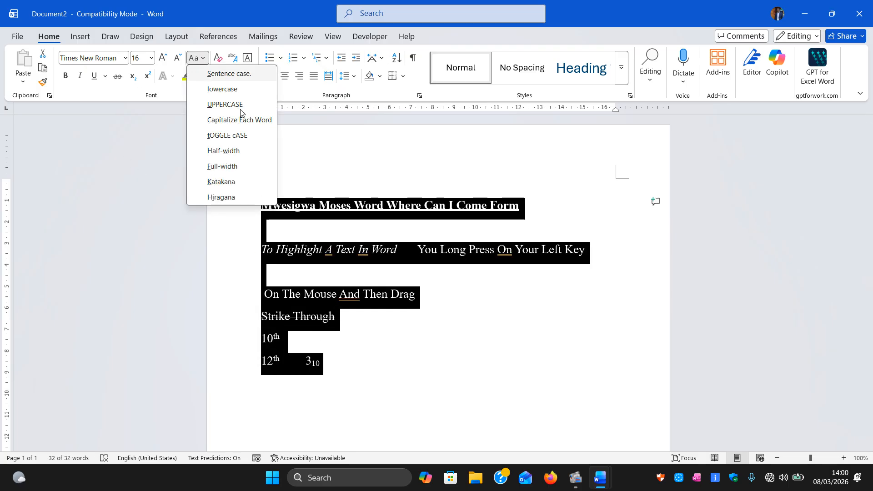
click(227, 136)
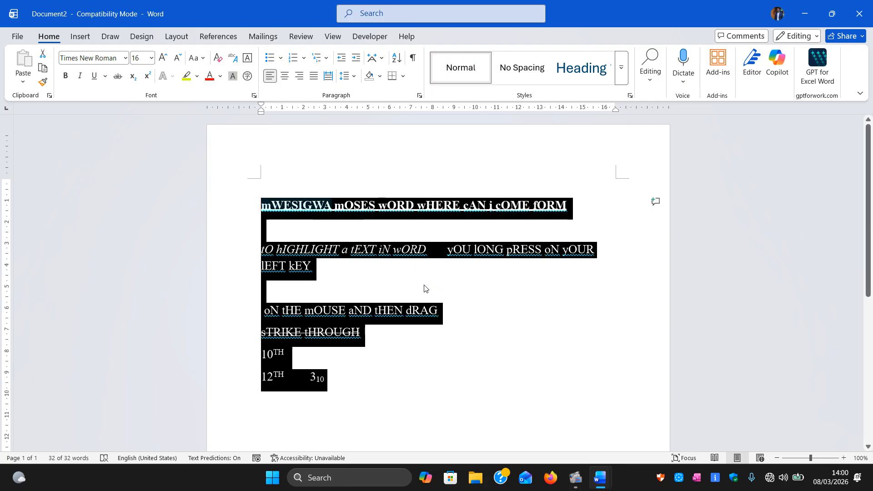
click(484, 274)
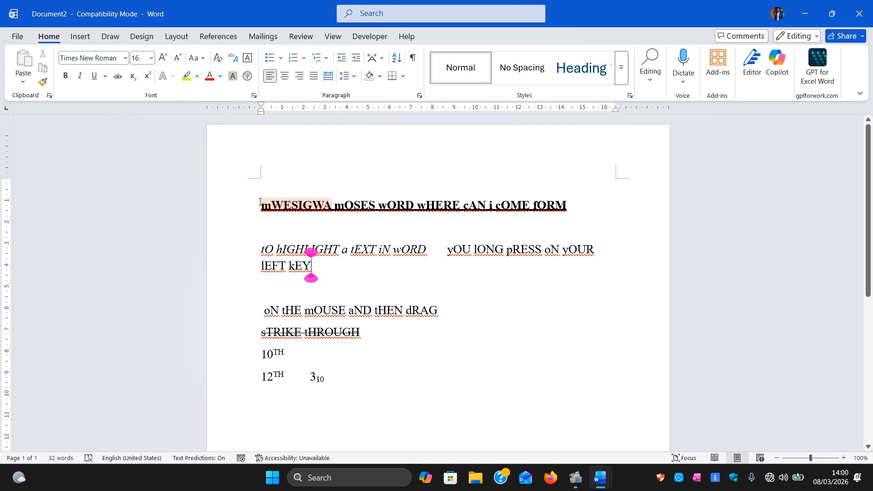
- Reselect all text and dismiss the Change Case menu without changes
drag(259, 202, 350, 375)
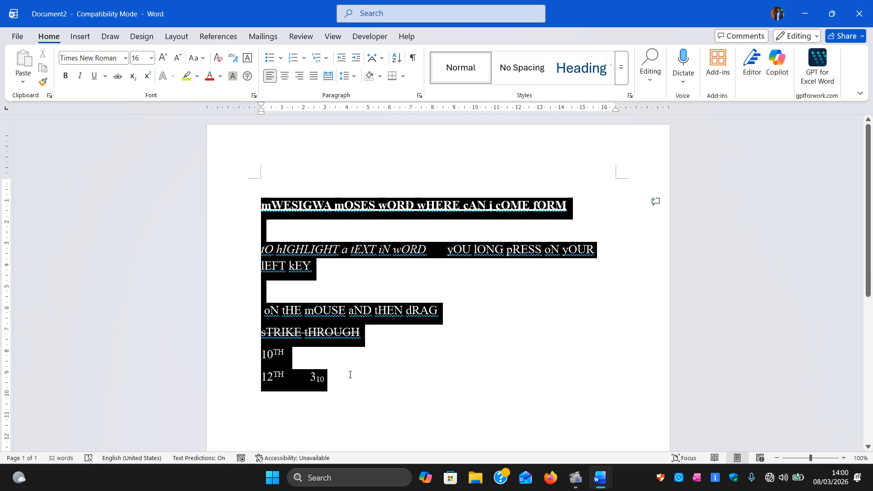
click(205, 61)
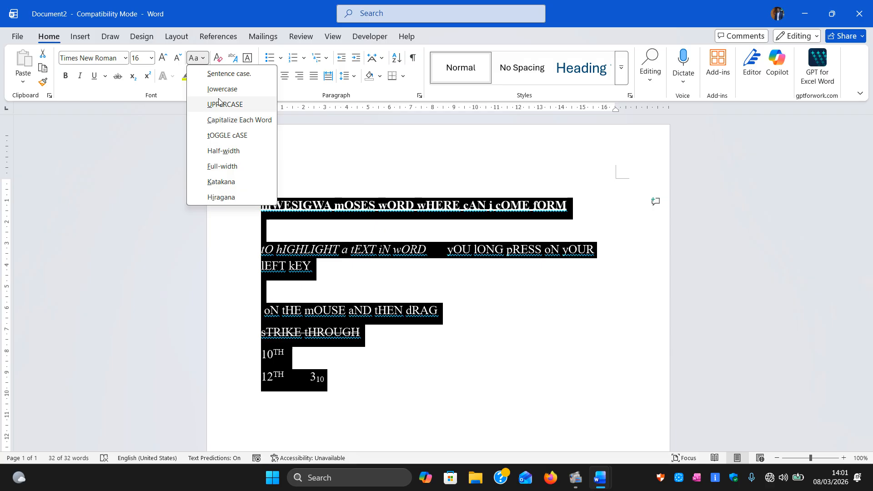
click(313, 155)
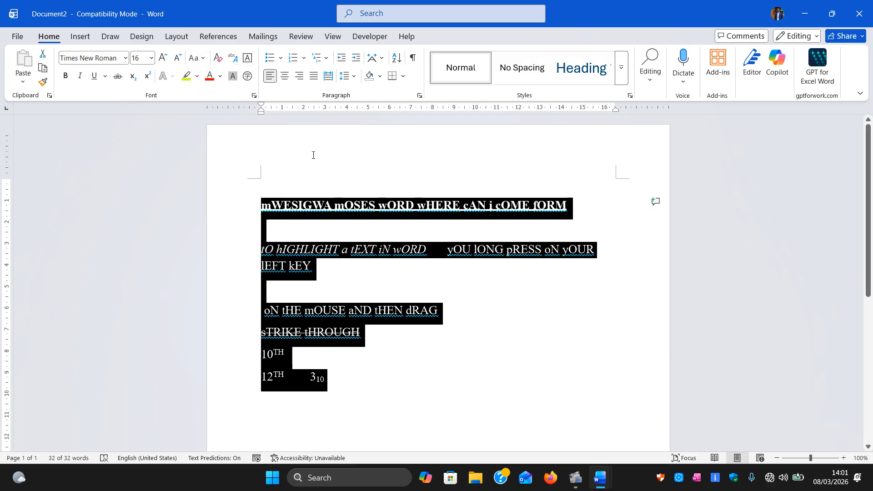
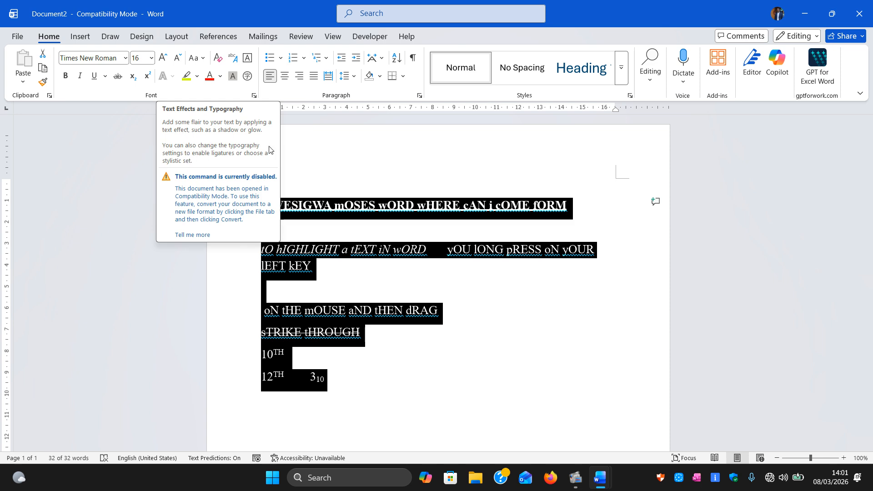
- Select all the document text and change it to Capitalize Each Word case, then deselect
click(308, 148)
double_click(291, 207)
drag(265, 205, 377, 380)
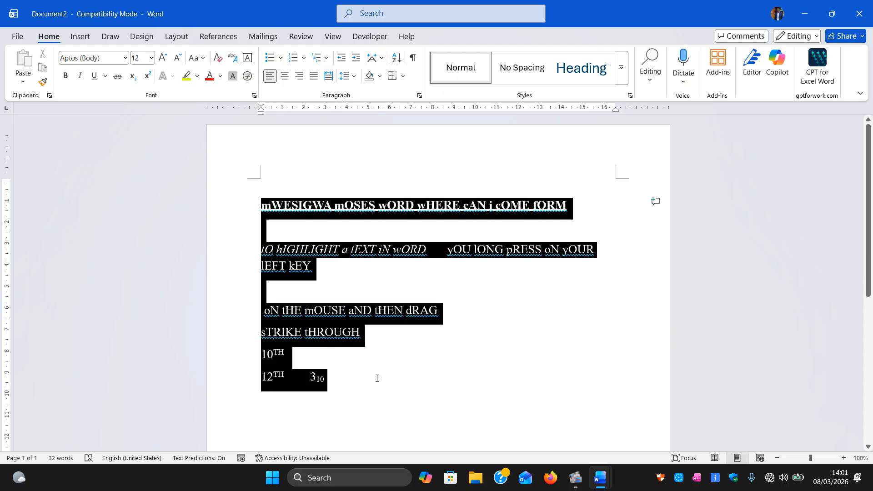
click(194, 58)
click(221, 121)
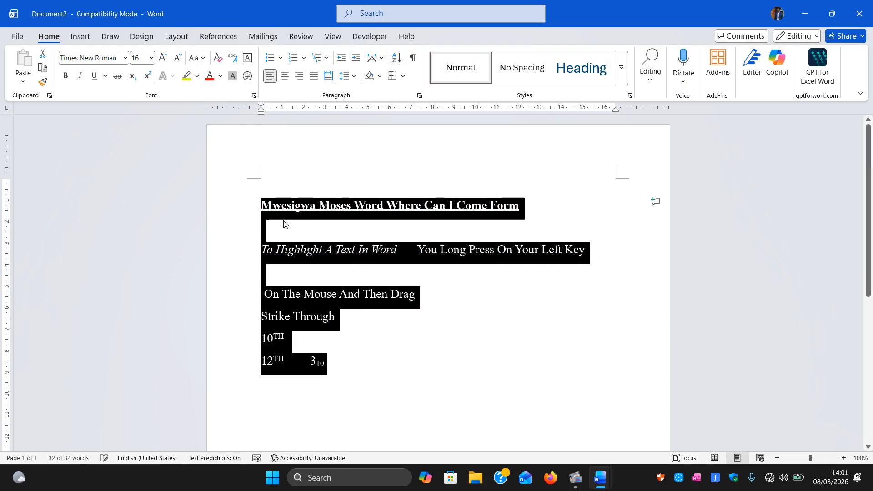
click(444, 292)
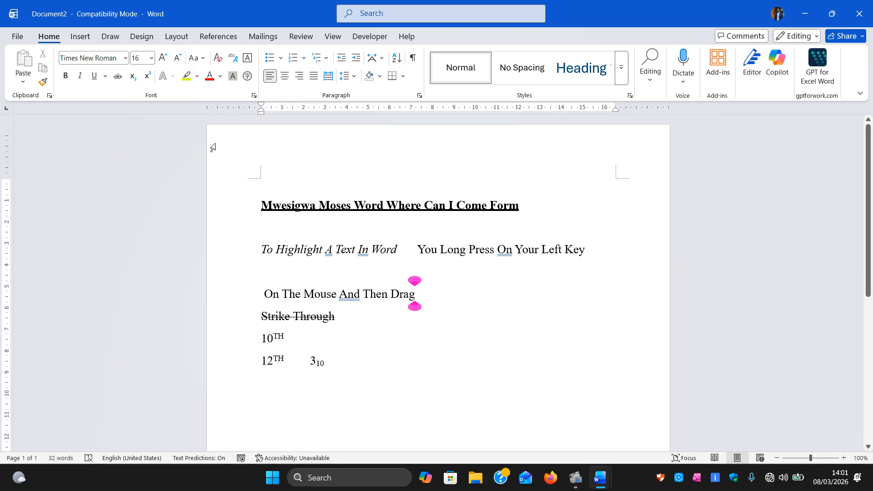
click(197, 80)
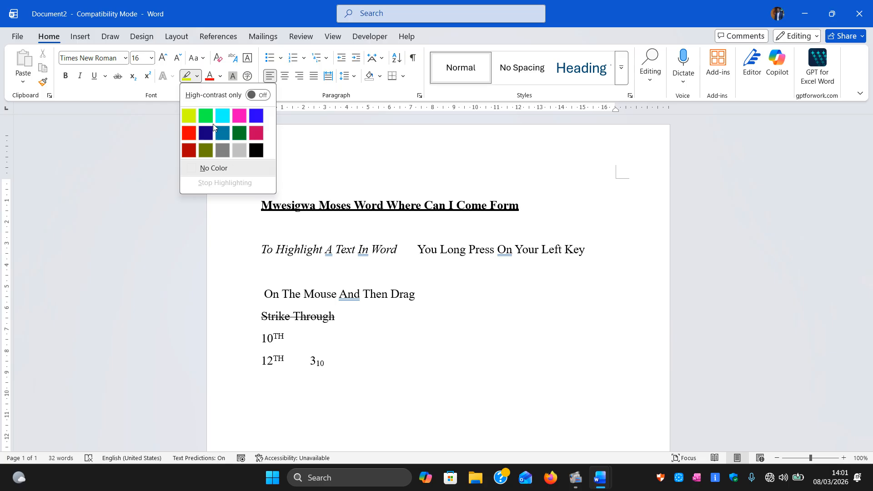
click(256, 253)
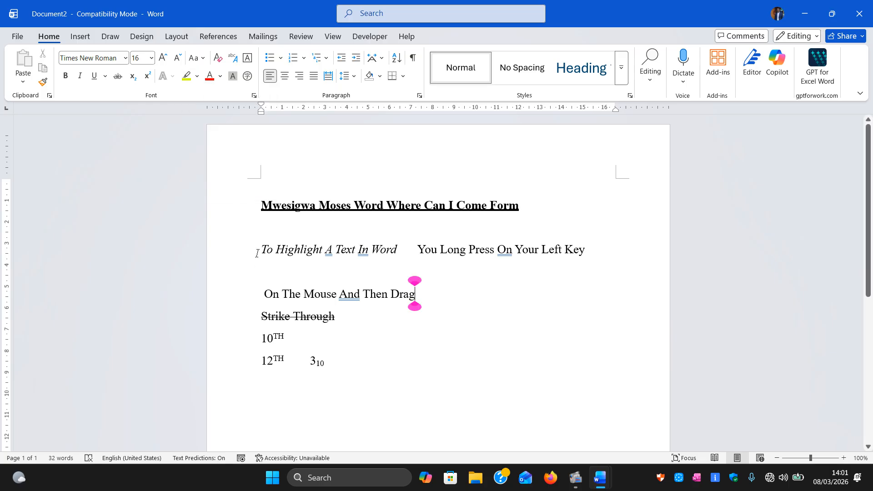
drag(257, 250, 409, 302)
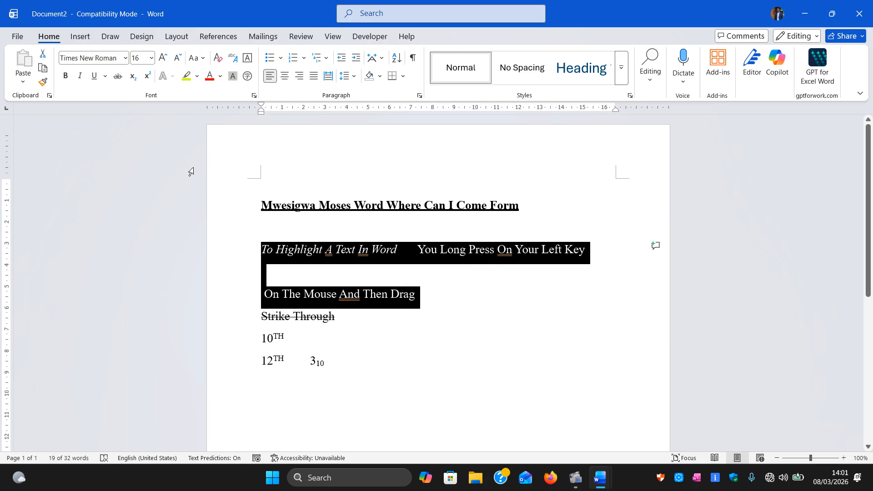
click(198, 77)
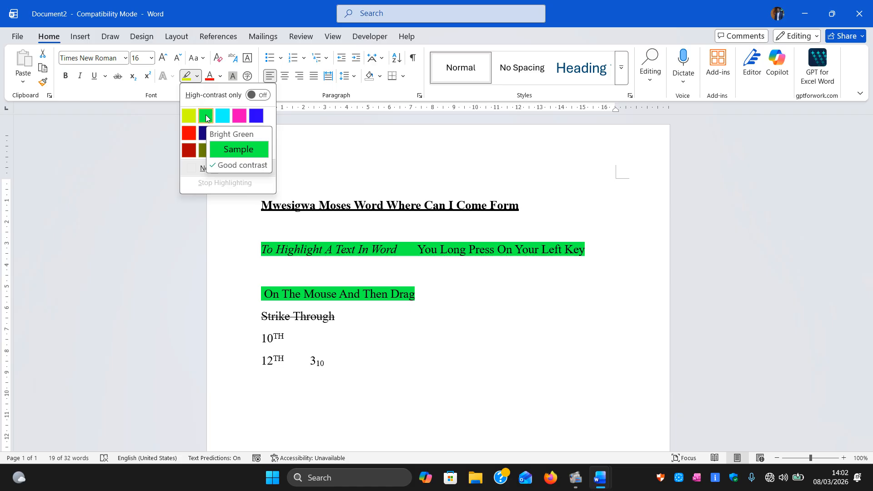
click(327, 140)
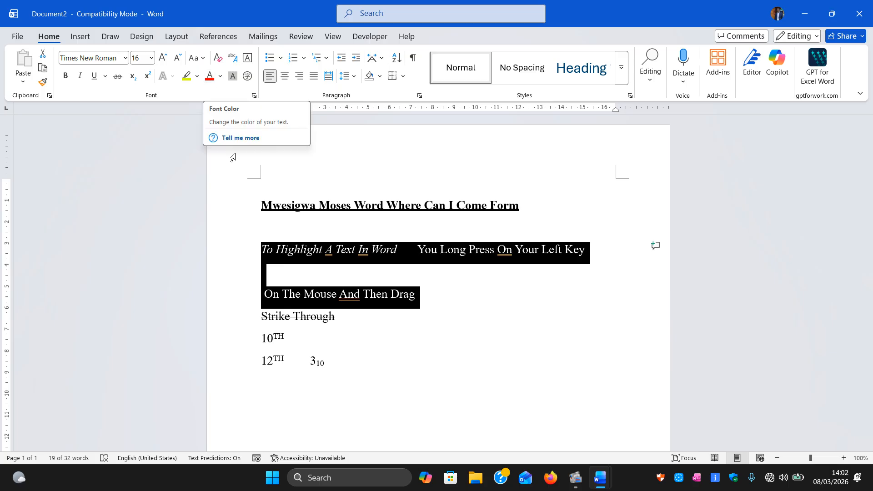
- Color the two selected highlighting instruction lines Red using Font Color's Standard Colors
click(220, 77)
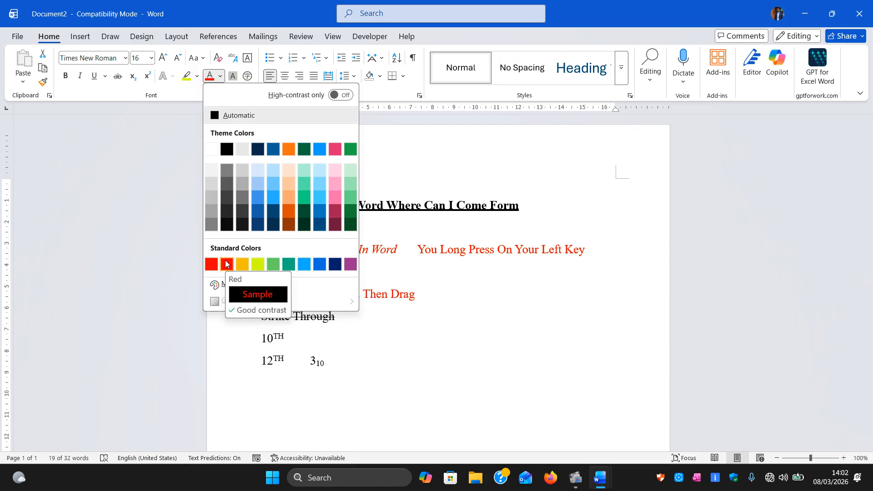
click(196, 76)
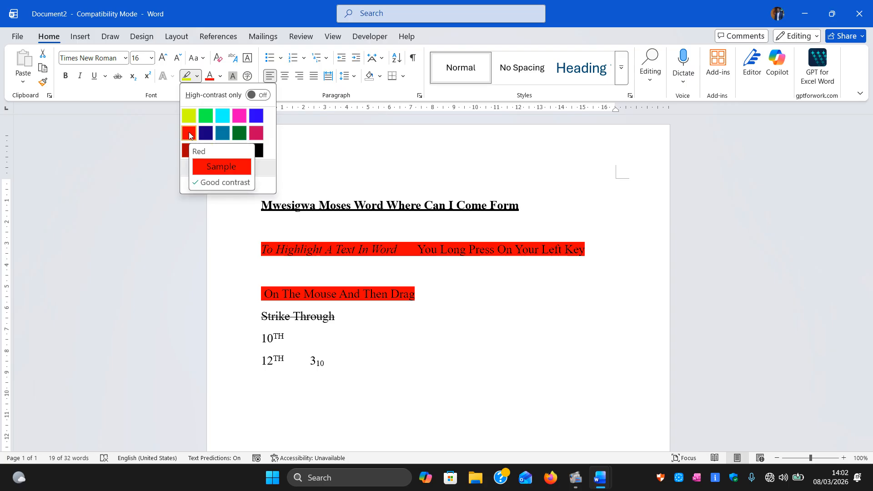
click(219, 78)
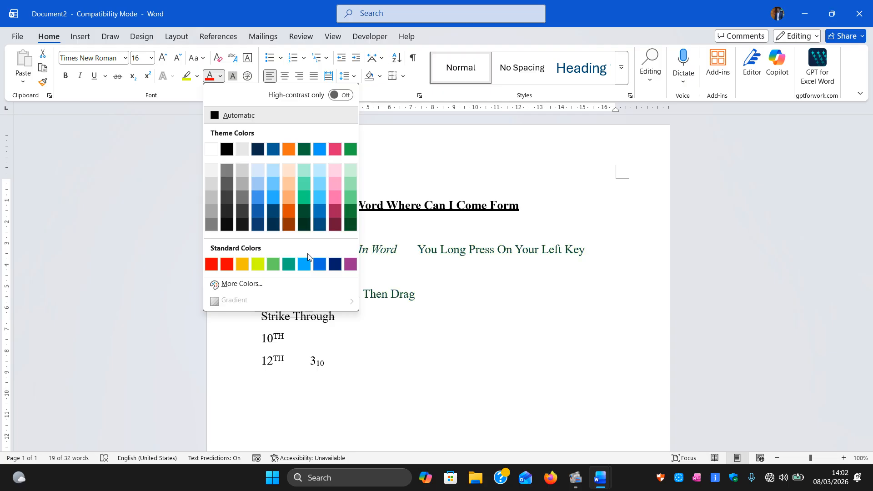
click(225, 266)
click(436, 279)
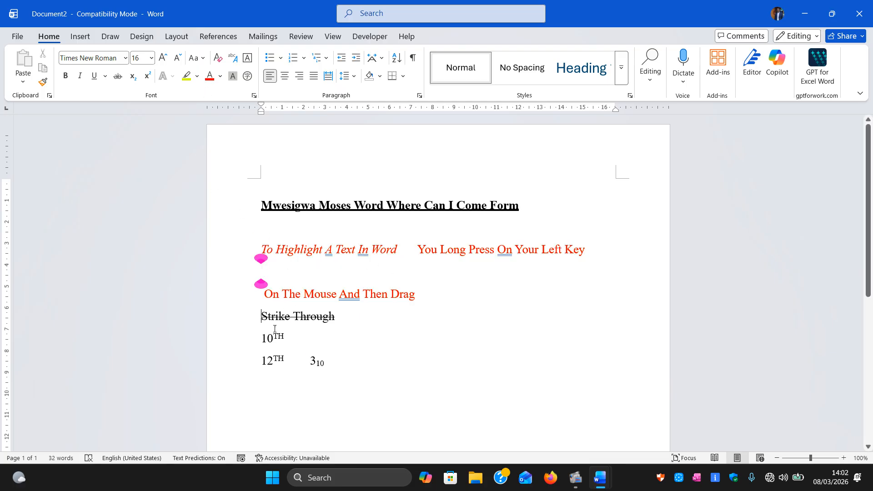
drag(274, 329, 326, 363)
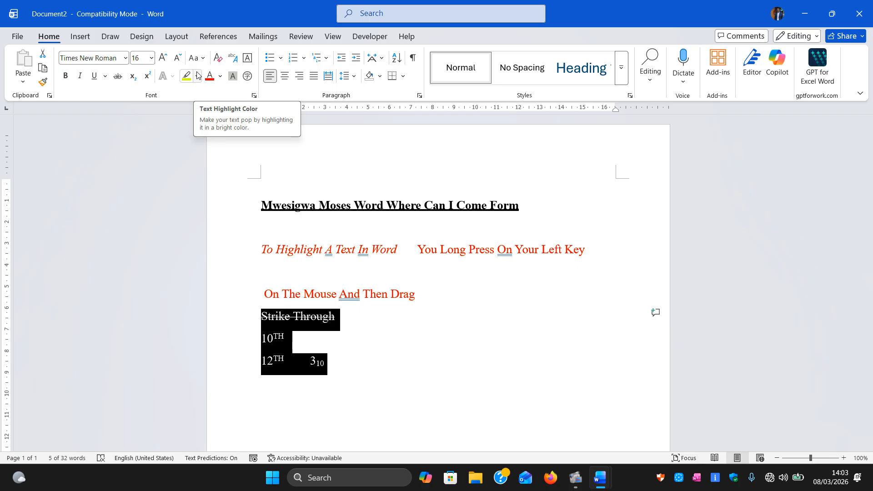
click(197, 77)
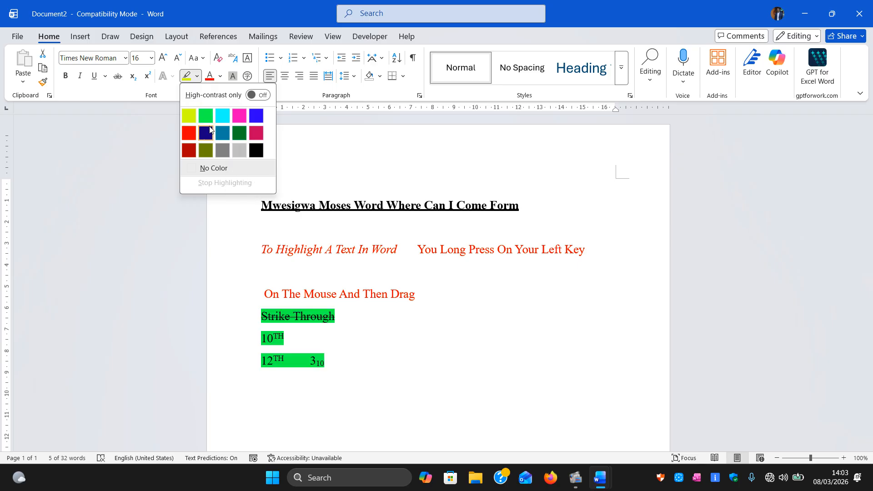
click(153, 157)
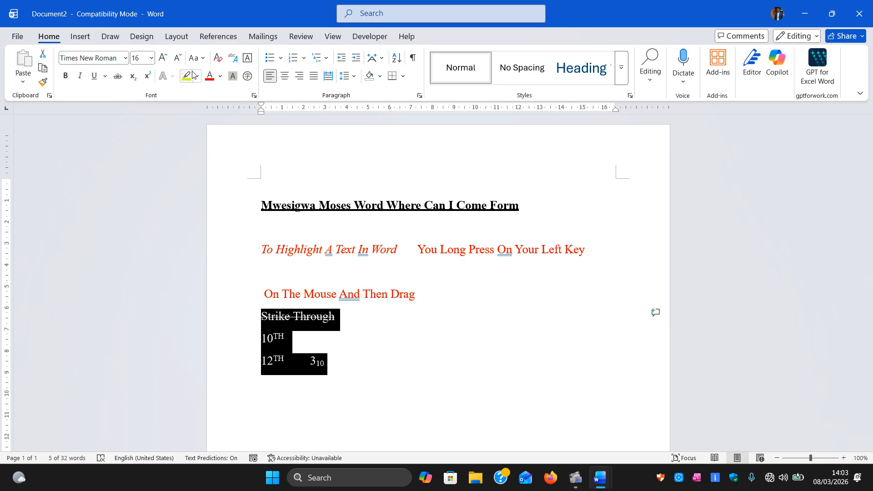
click(299, 250)
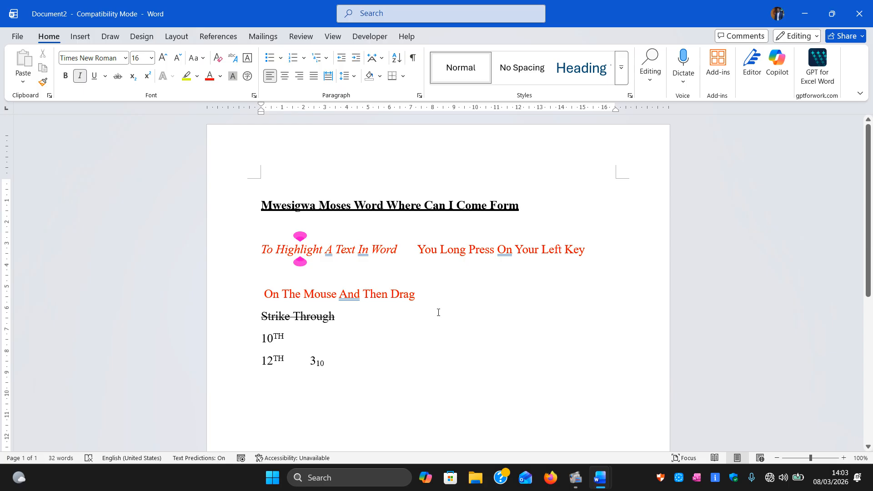
click(463, 316)
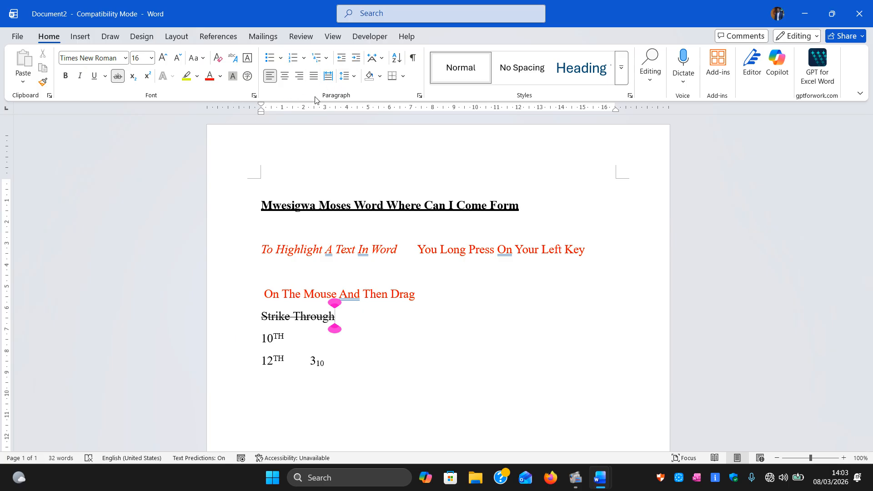
click(218, 59)
click(234, 57)
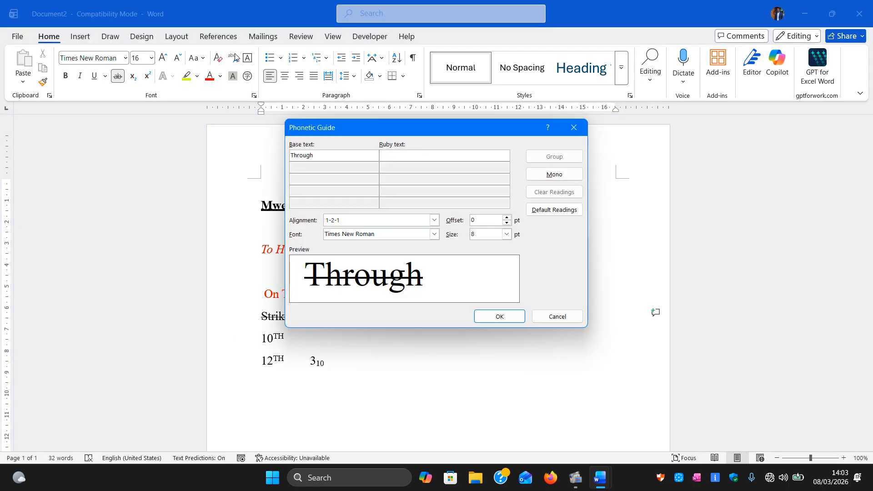
click(572, 127)
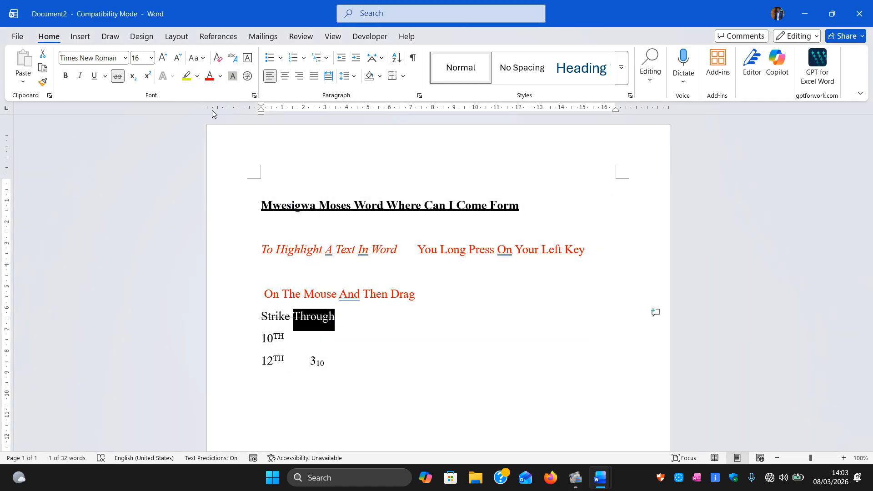
click(246, 58)
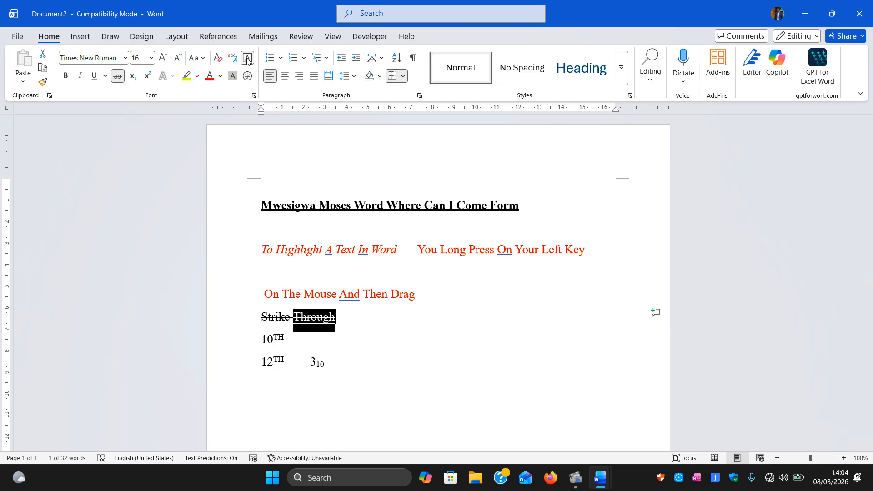
click(303, 326)
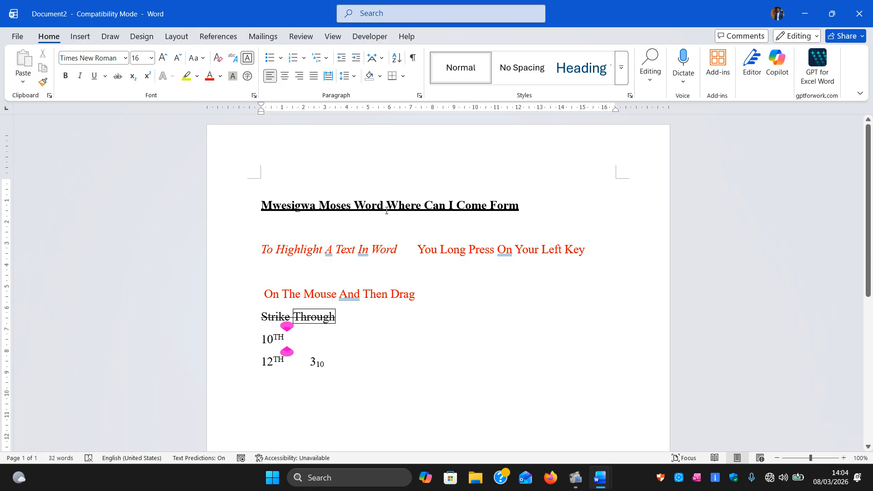
key(ctrl+z)
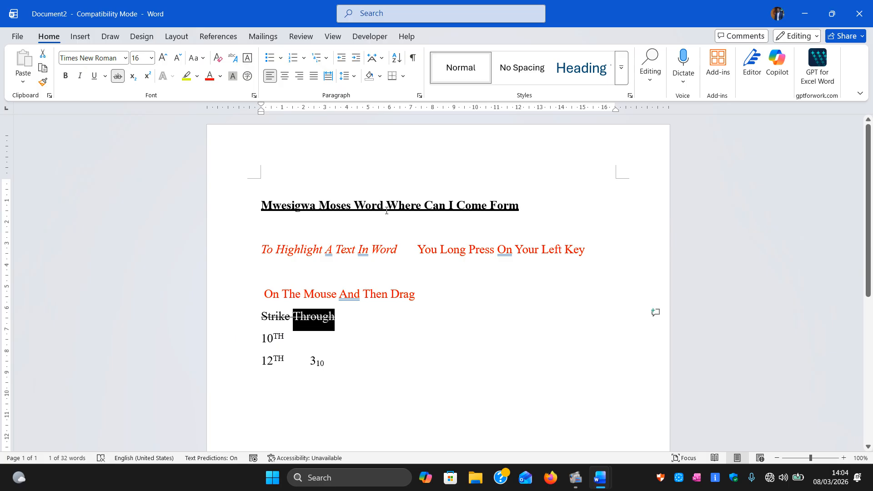
click(426, 342)
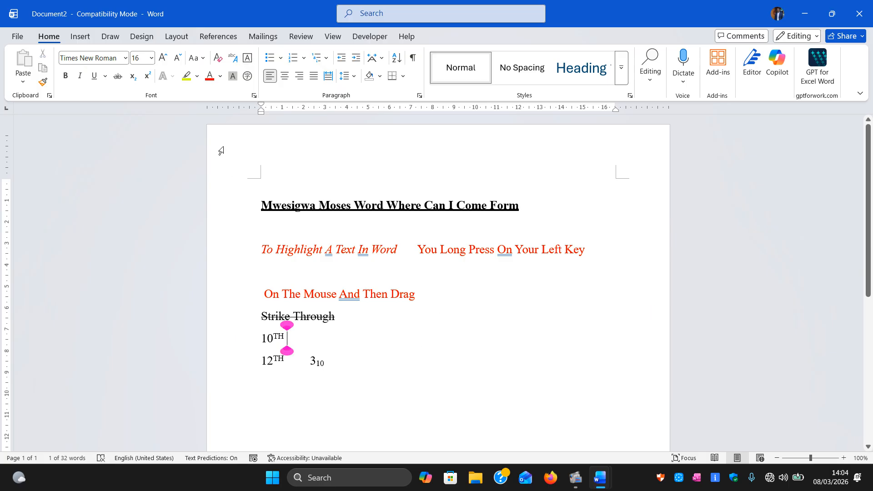
click(245, 77)
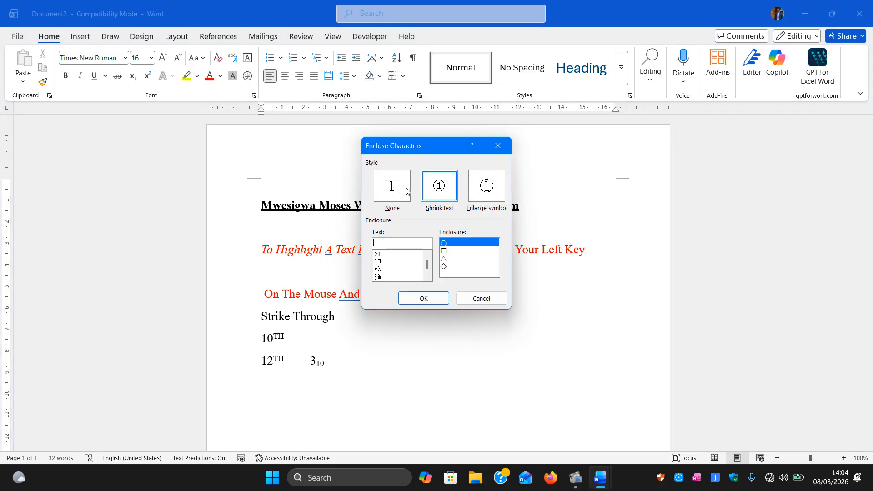
click(378, 263)
click(380, 269)
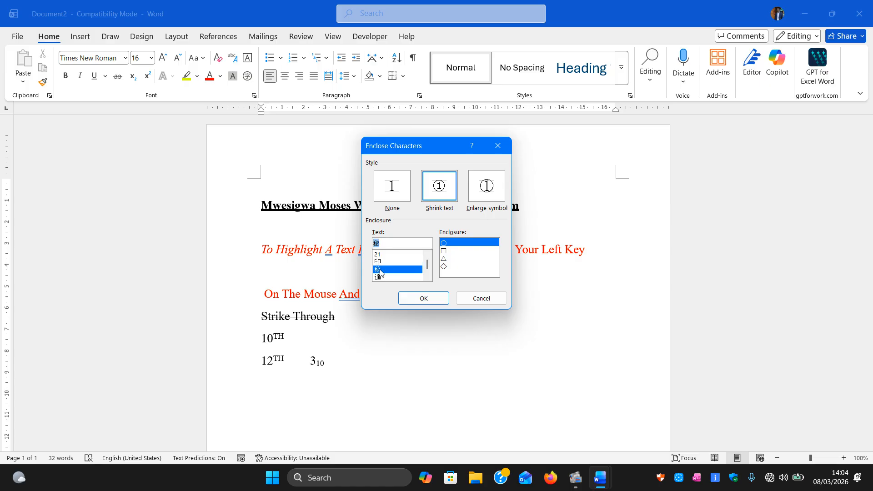
click(382, 277)
scroll(394, 262, down, 2)
scroll(393, 261, up, 2)
click(497, 146)
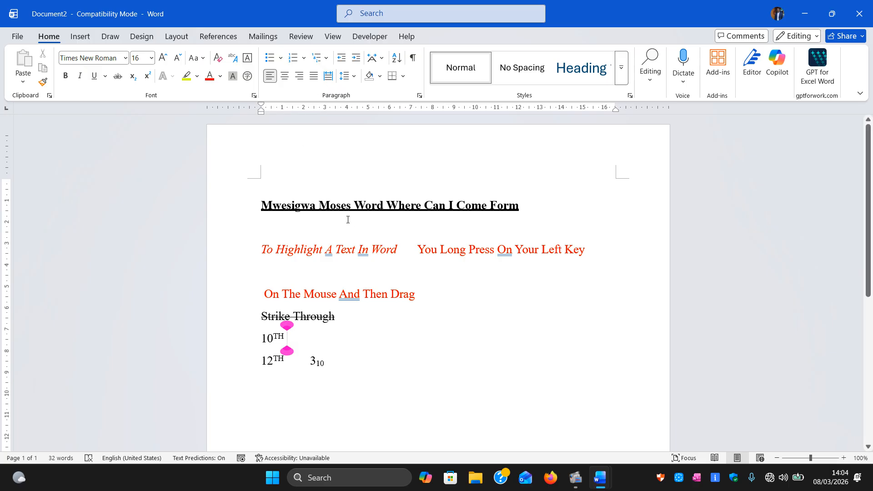
scroll(347, 217, down, 1)
scroll(347, 217, down, 5)
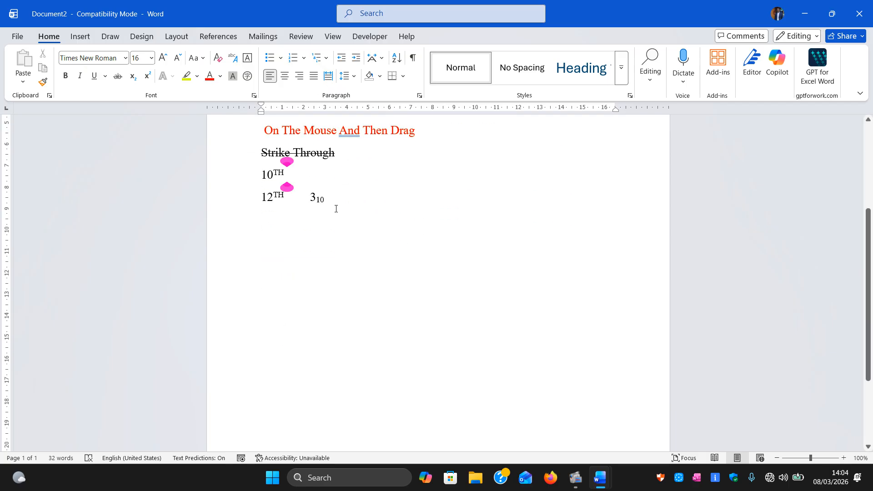
- Add a new line below the 12TH line, turn off subscript, and give it an arrow bullet
click(333, 208)
key(Return)
key(Return)
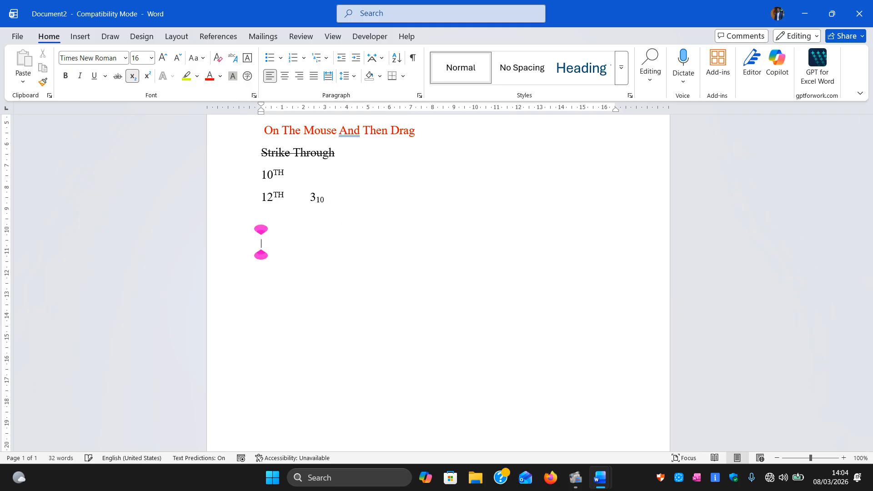
click(132, 75)
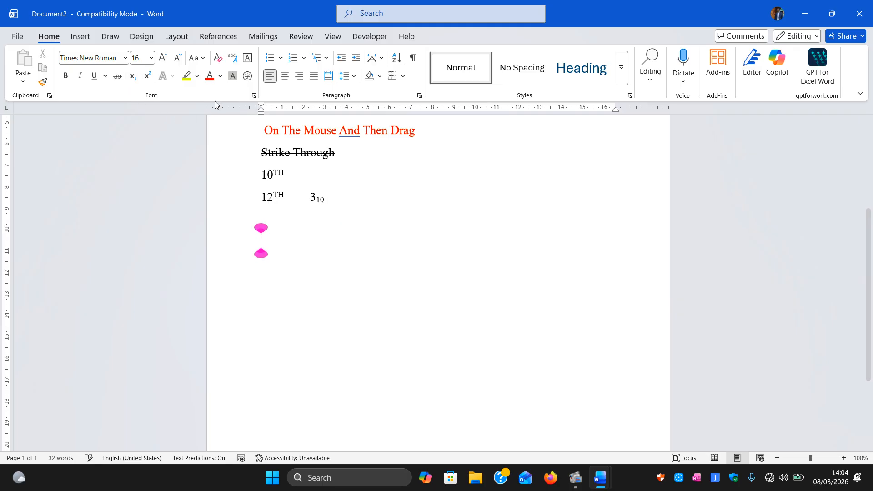
click(281, 58)
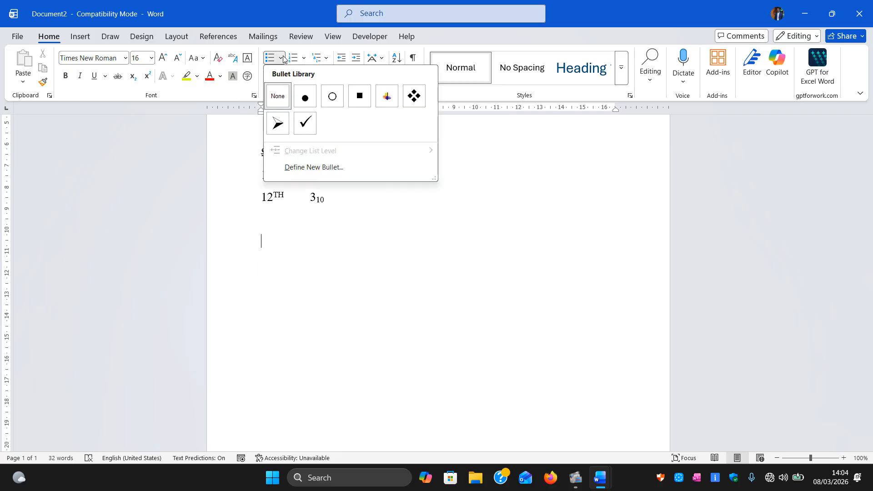
click(283, 125)
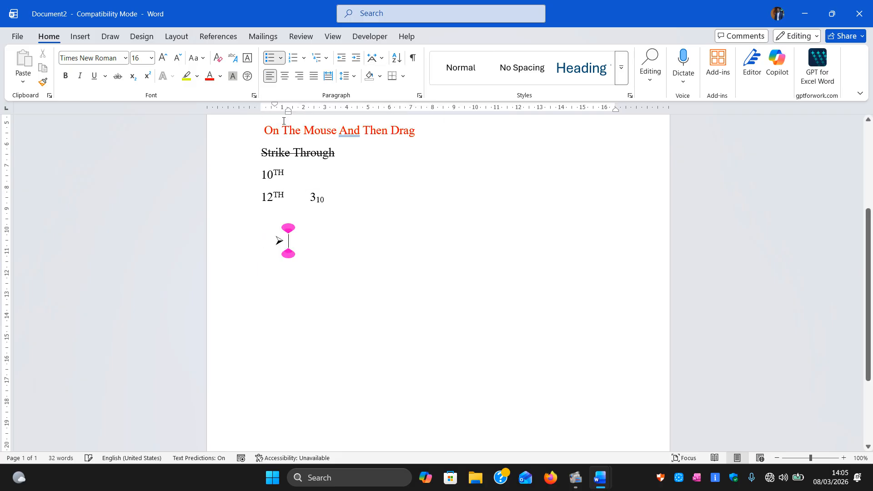
click(281, 58)
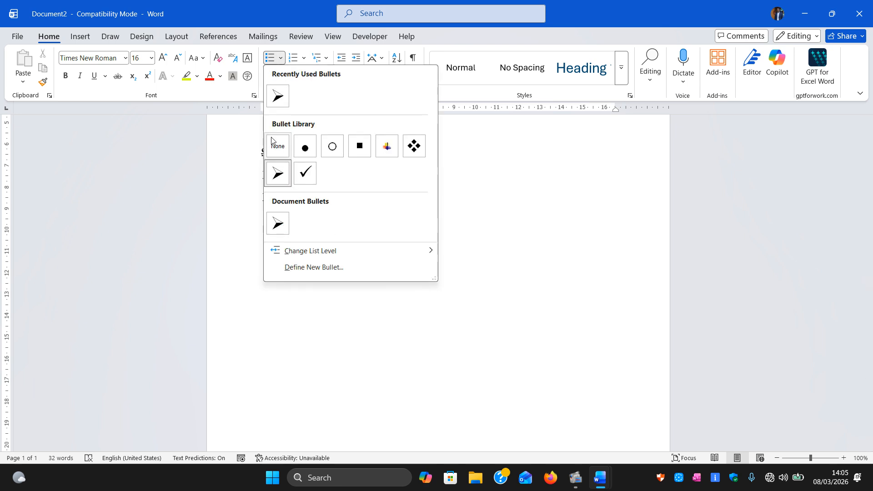
click(277, 175)
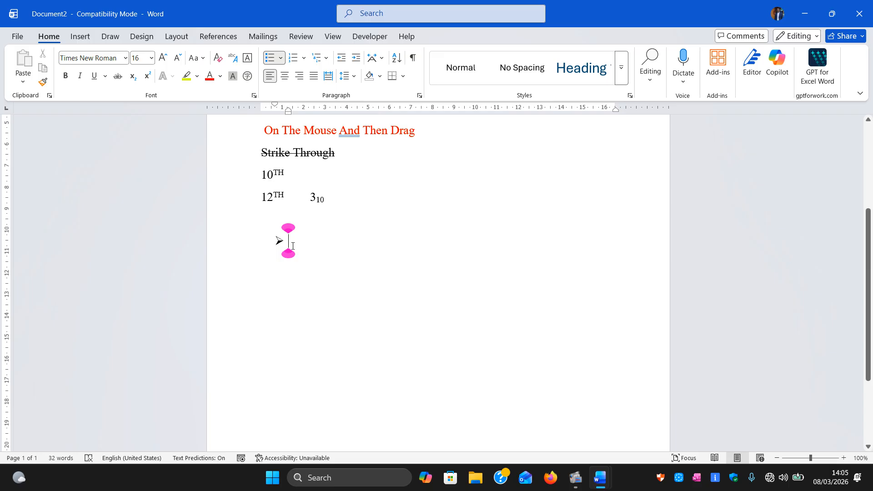
- Type bulleted items 'jkhlhlhjlhljkhlhlh' and 'klblblblbjbkblj', end the list, then type 'moses' unbulleted
text(jkhlhlhjlh)
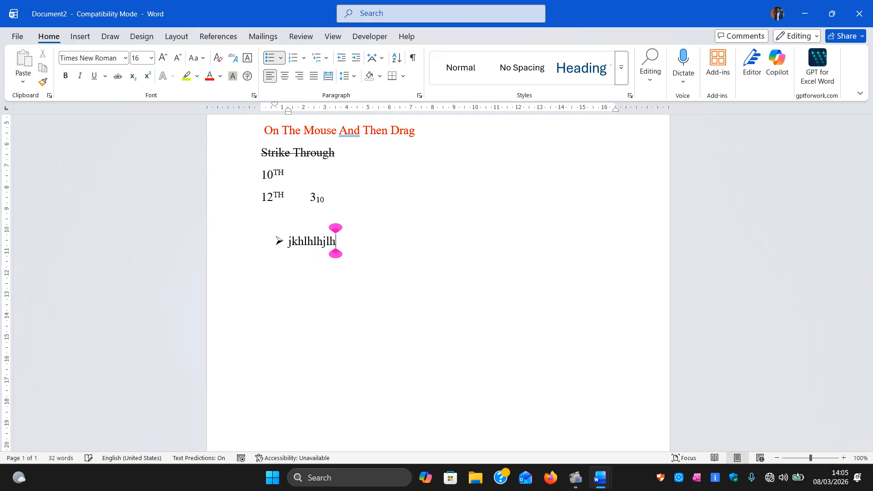
text(ljkhlhlh)
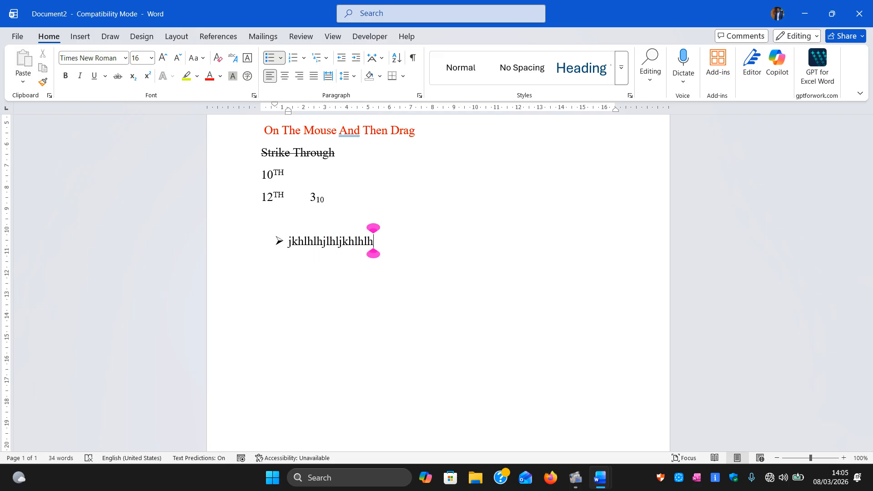
key(Return)
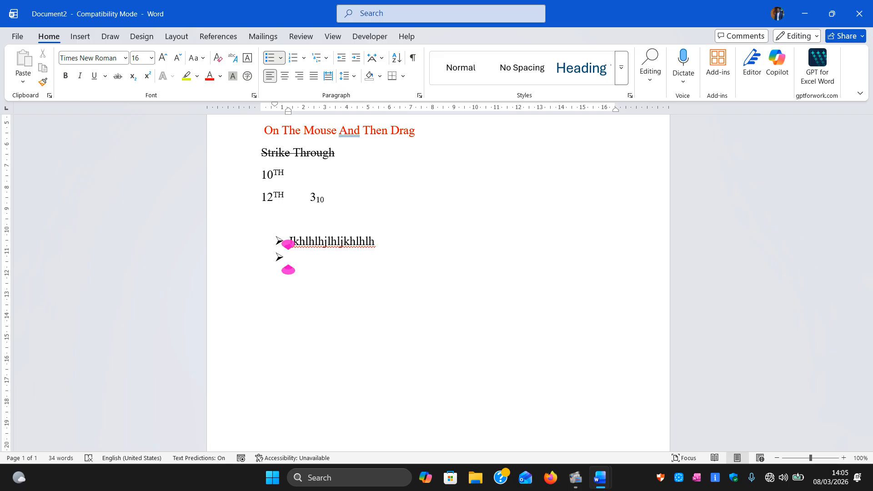
text(klblblblbjb)
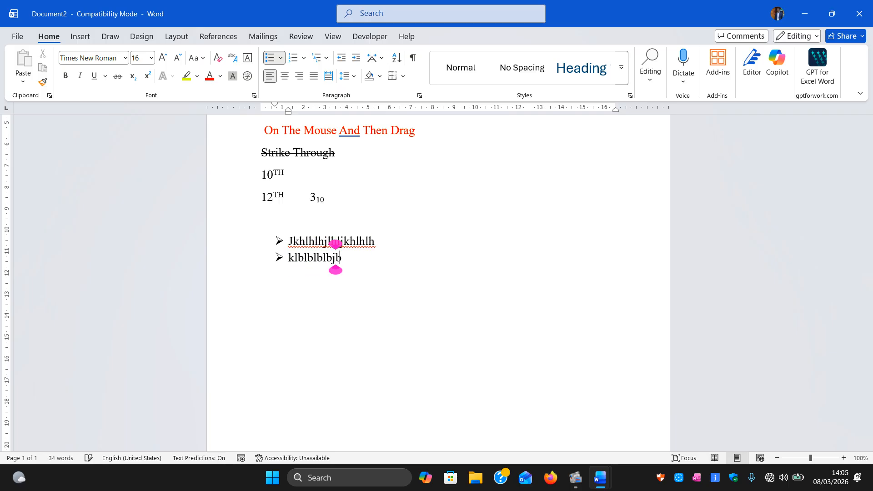
text(kblj)
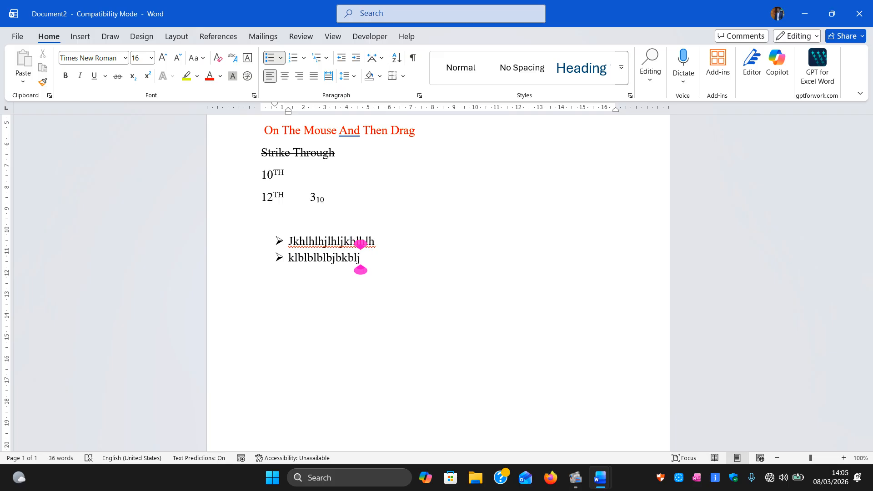
key(Return)
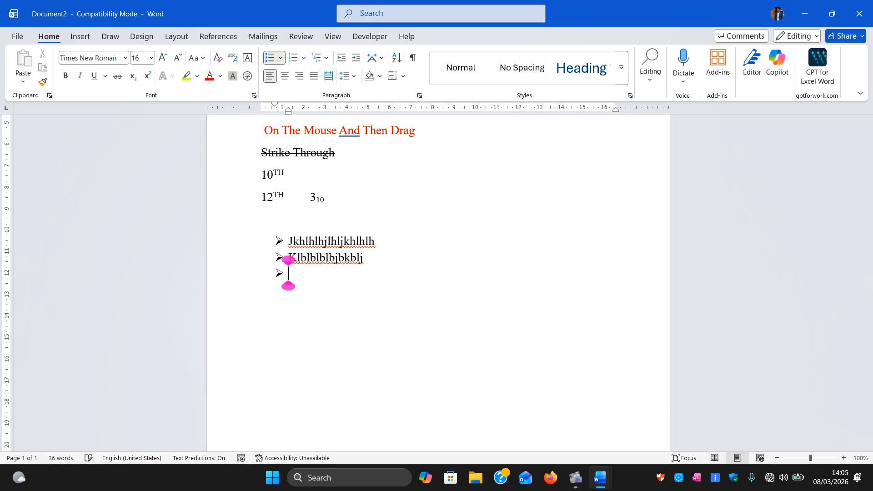
key(Return)
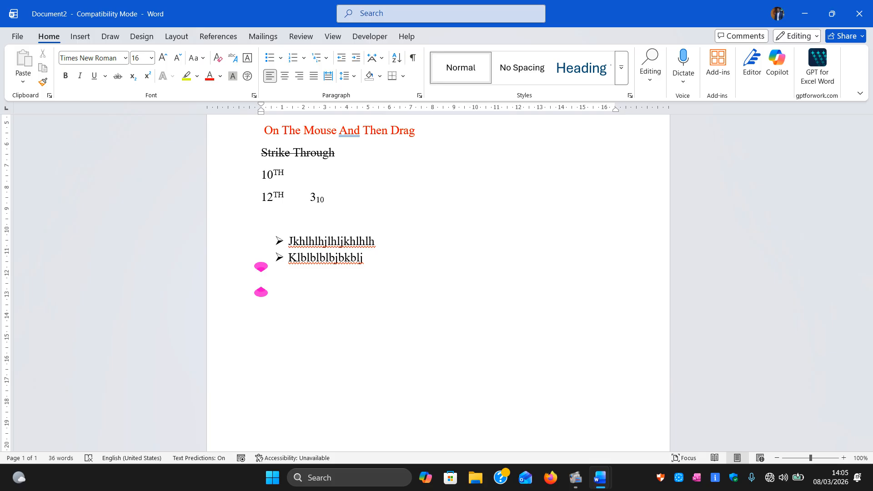
text(moses)
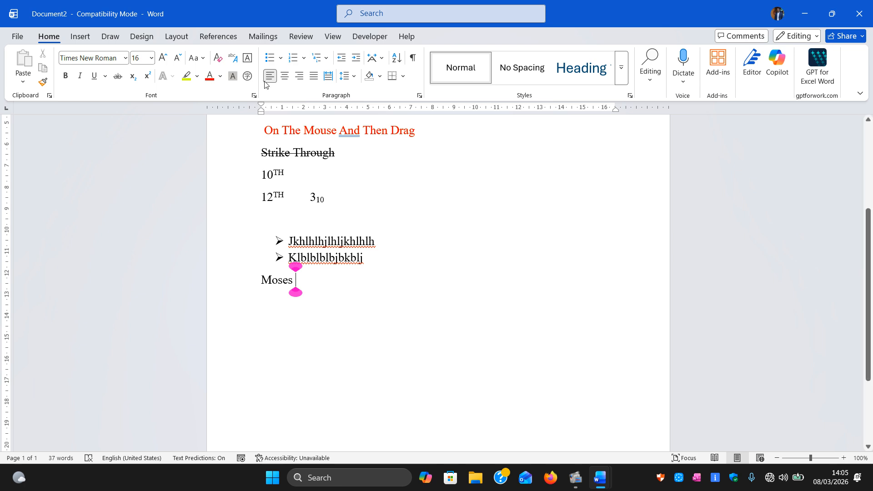
click(281, 58)
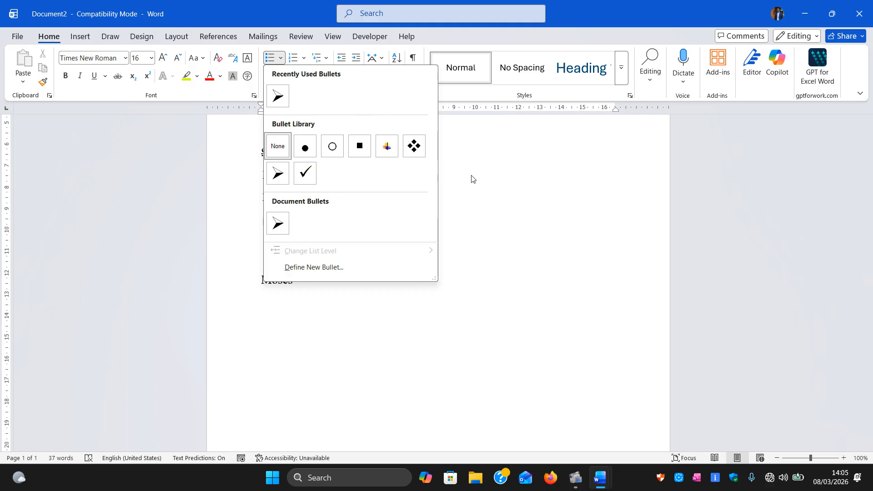
- Number the Moses line with the 1. 2. 3. format and end the list on the next line
click(490, 180)
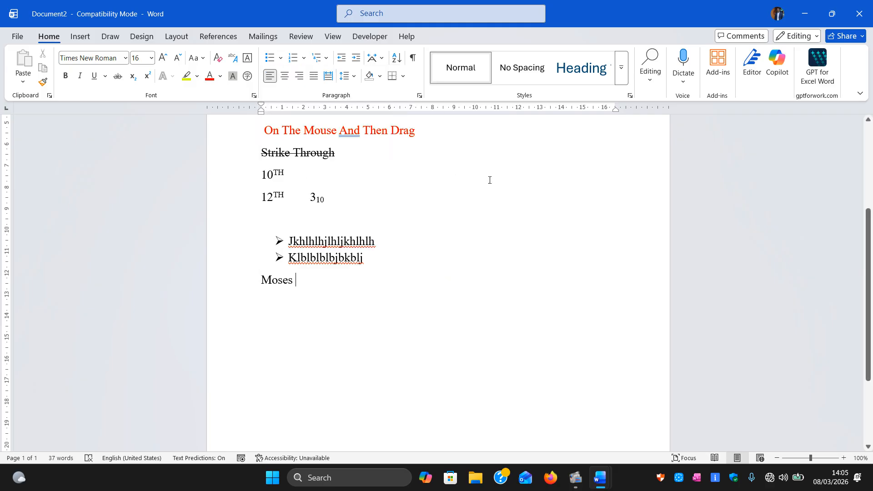
click(305, 58)
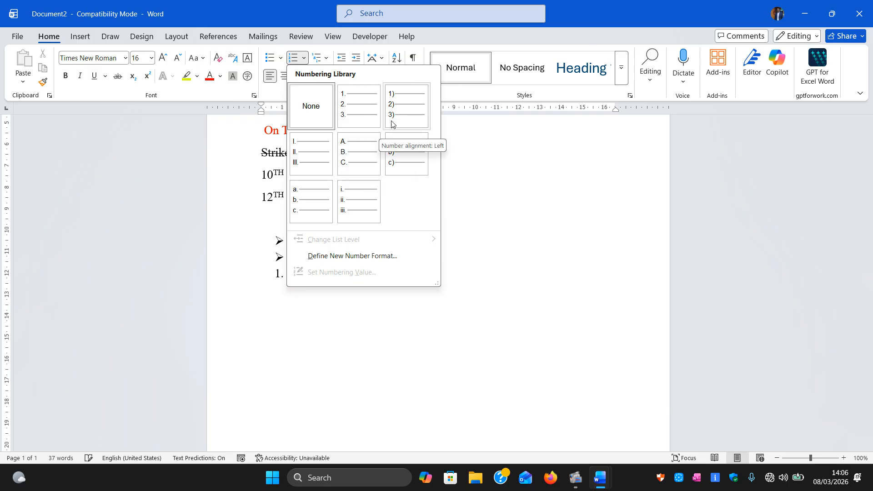
click(360, 107)
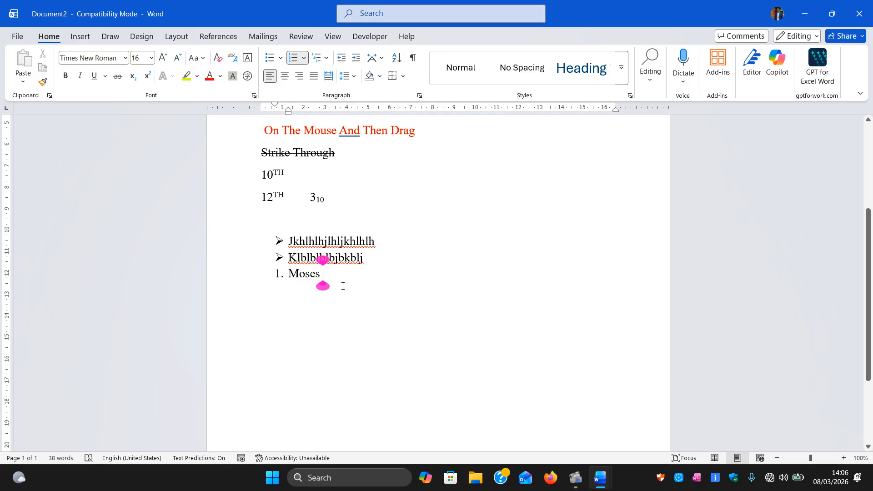
key(Return)
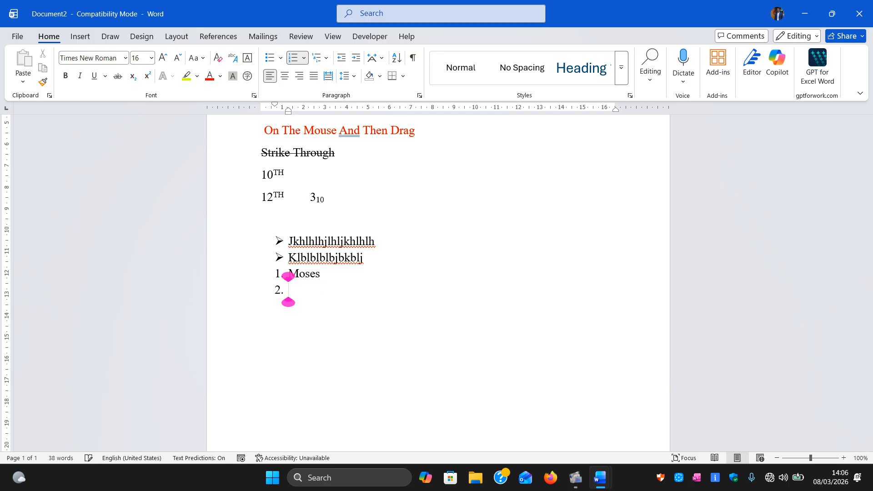
key(Return)
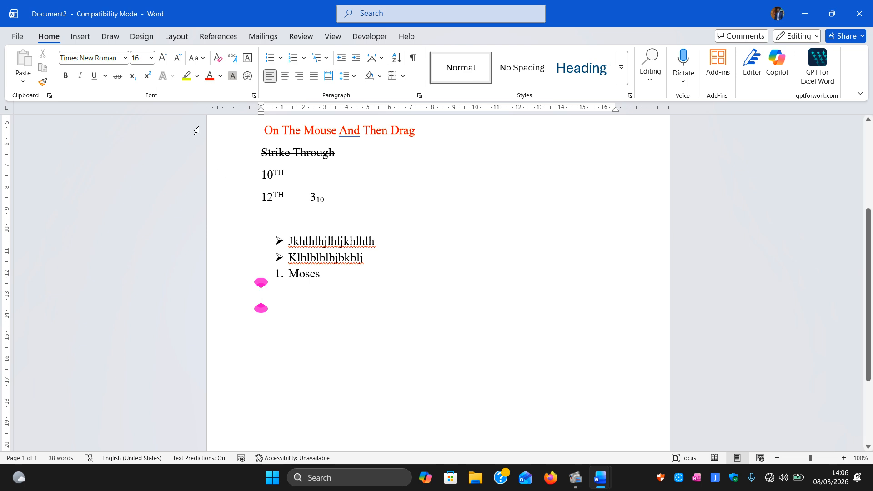
- Try a 1) a) i) multilevel list on the empty line, then undo it
click(326, 57)
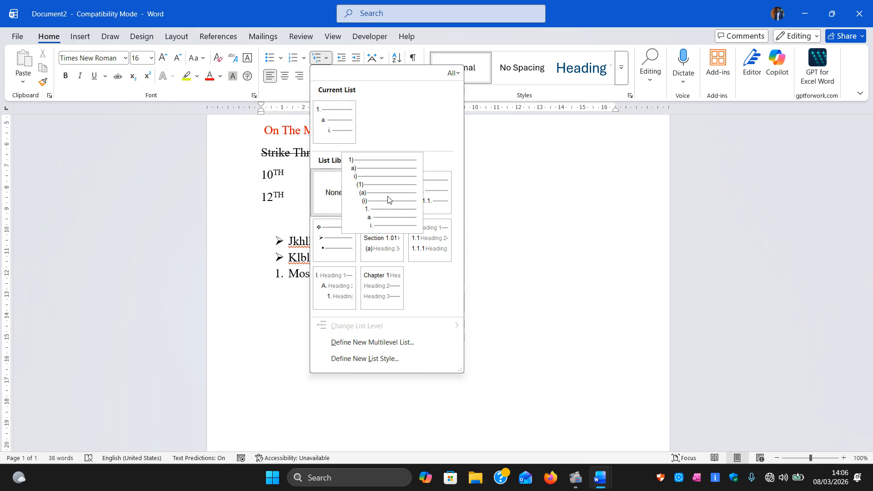
click(387, 197)
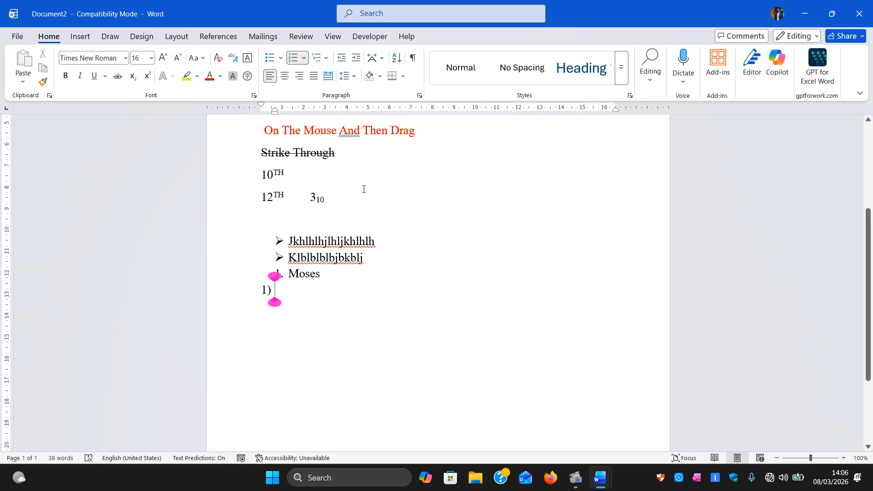
key(ctrl+z)
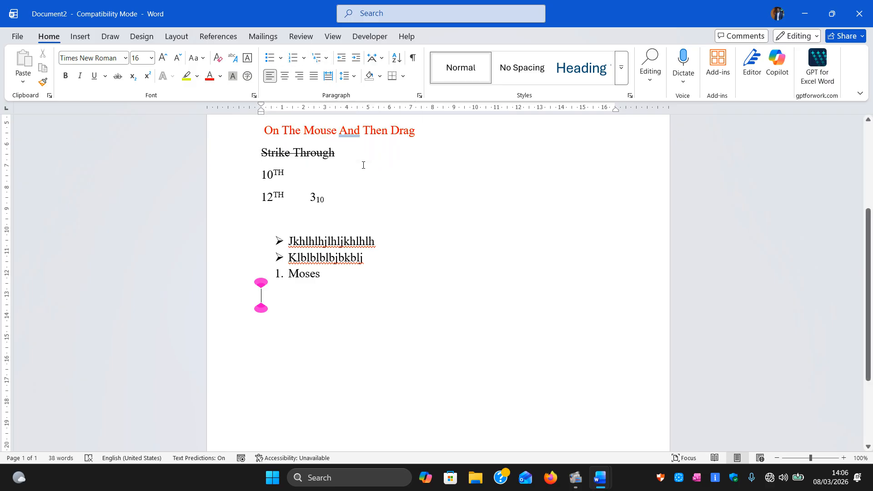
click(452, 231)
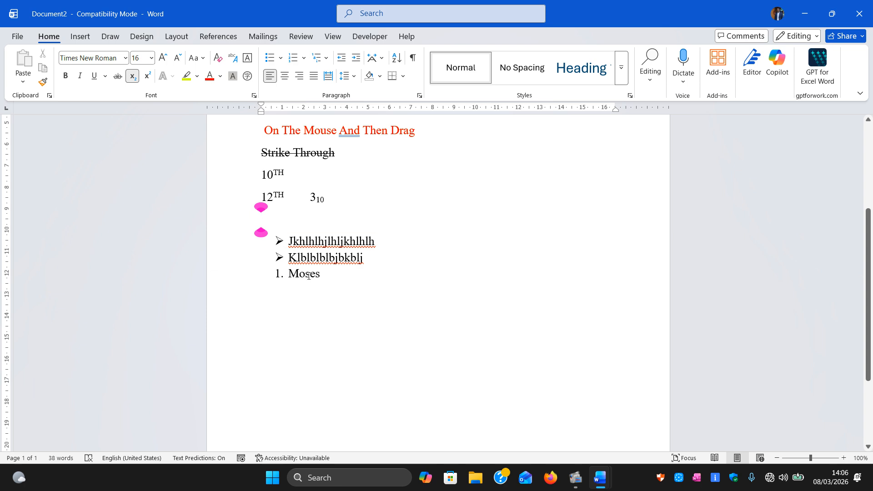
- Increase the indent of the 'On The Mouse And Then Drag' line repeatedly toward the right margin
scroll(454, 275, up, 5)
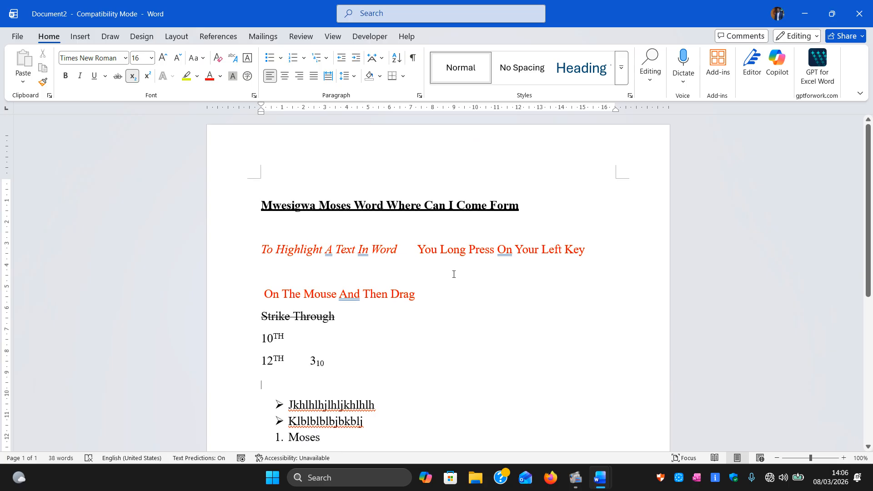
scroll(329, 276, down, 1)
drag(255, 198, 522, 225)
click(414, 239)
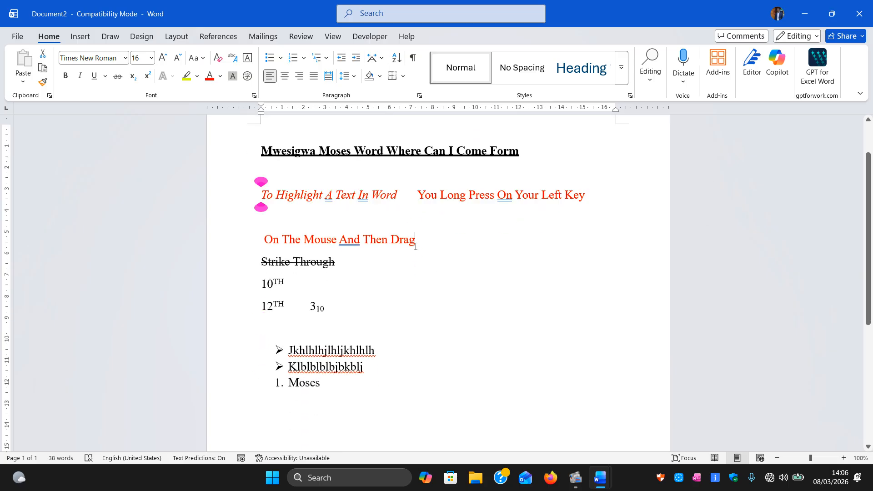
click(340, 62)
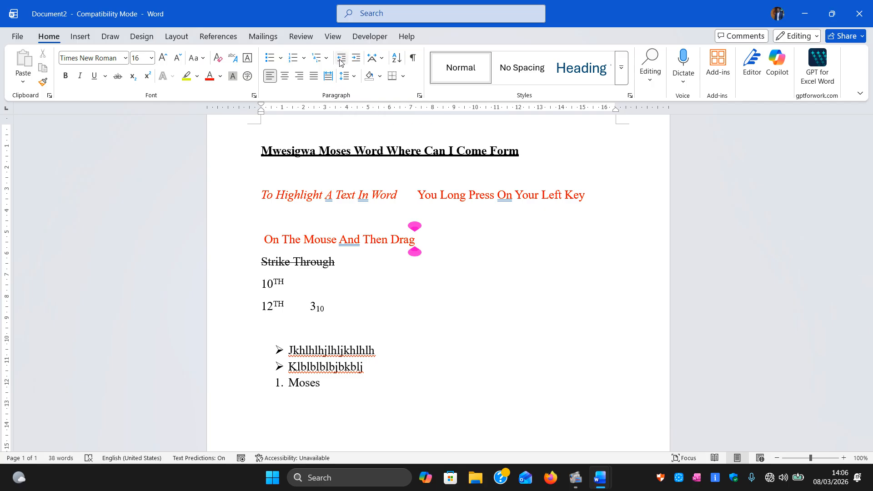
click(356, 58)
click(356, 57)
click(356, 57)
click(357, 57)
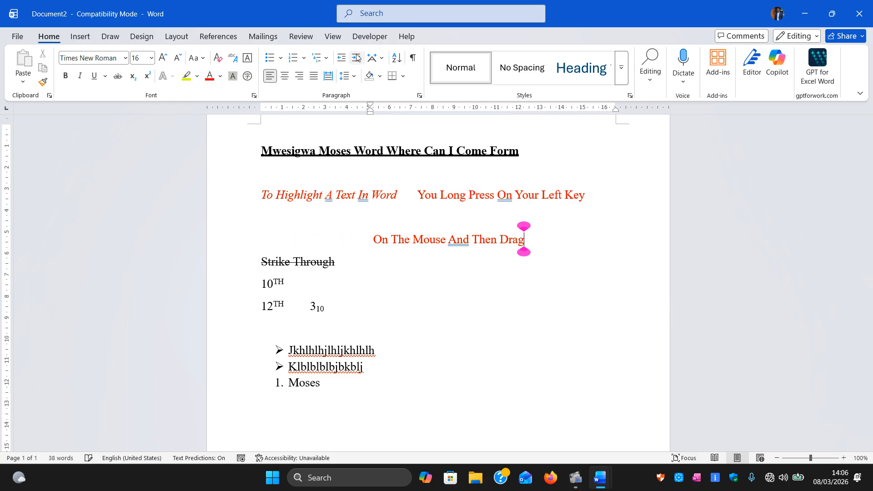
click(356, 57)
click(357, 57)
click(356, 56)
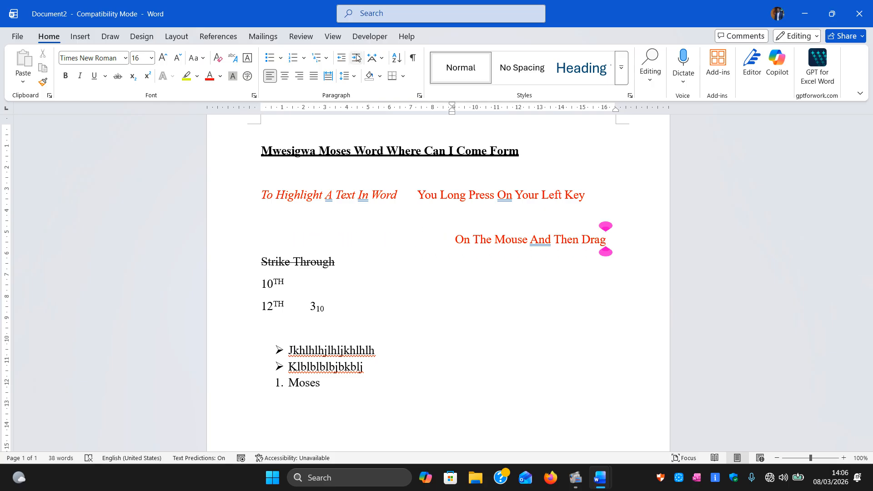
click(357, 57)
click(356, 57)
click(357, 57)
click(357, 57)
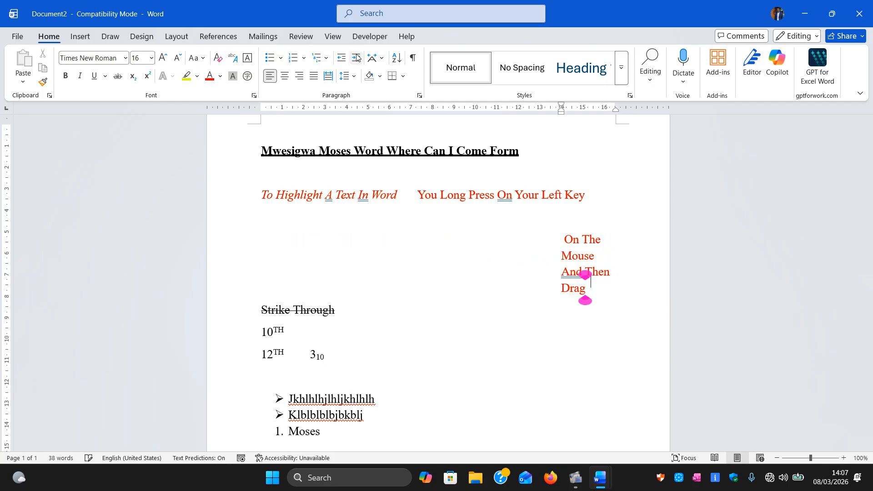
- Decrease and re-increase the line's indent, finishing with it back at the left margin
click(344, 59)
click(344, 60)
click(344, 59)
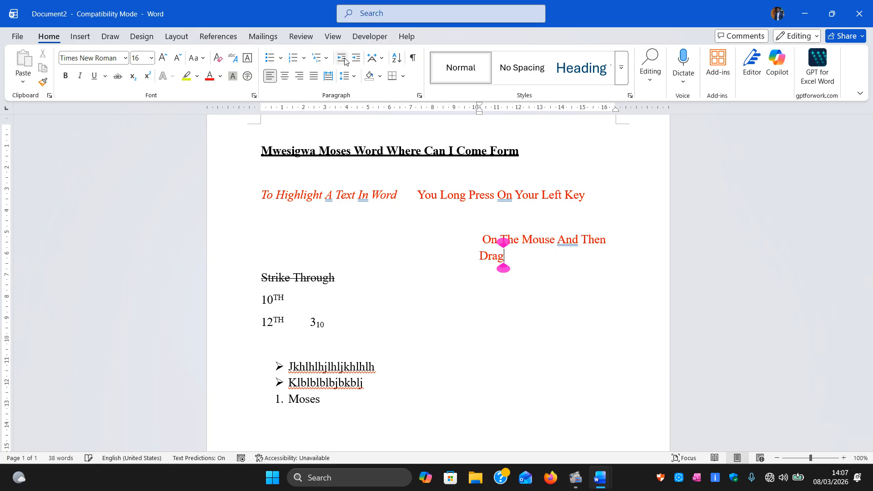
click(344, 59)
click(344, 59)
click(344, 59)
click(344, 59)
click(344, 59)
click(344, 59)
click(344, 59)
click(344, 59)
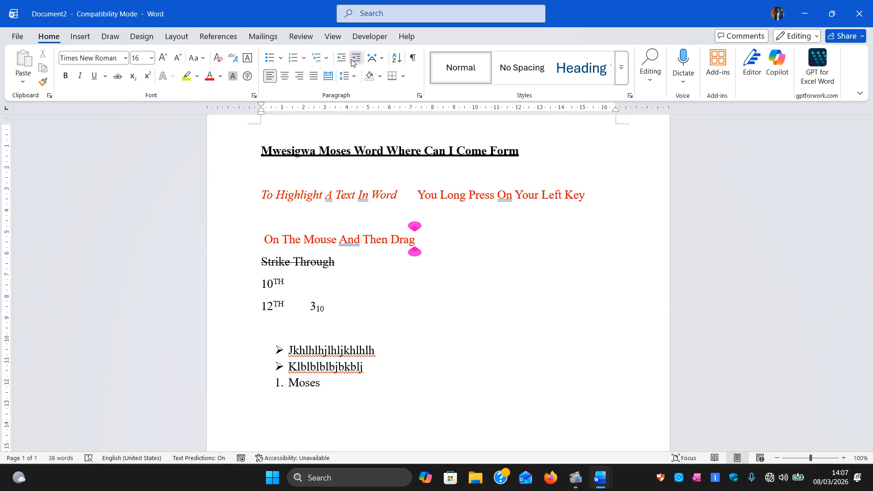
click(353, 60)
click(353, 61)
click(353, 60)
click(353, 60)
click(353, 60)
click(353, 61)
click(352, 61)
click(353, 60)
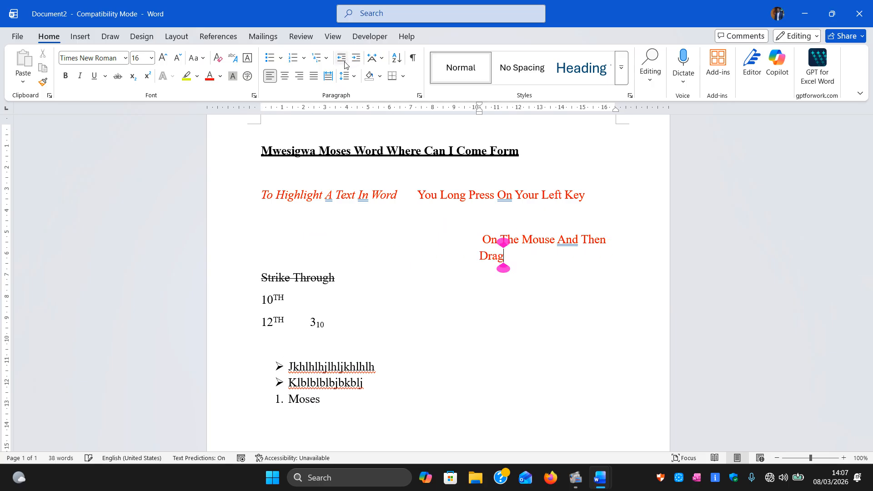
click(341, 61)
click(341, 62)
click(341, 61)
click(340, 64)
click(340, 64)
click(340, 64)
click(340, 64)
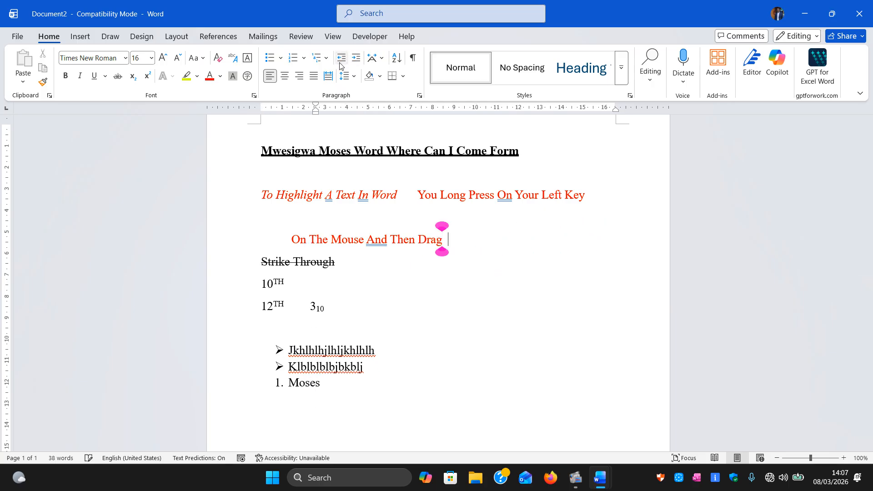
click(340, 64)
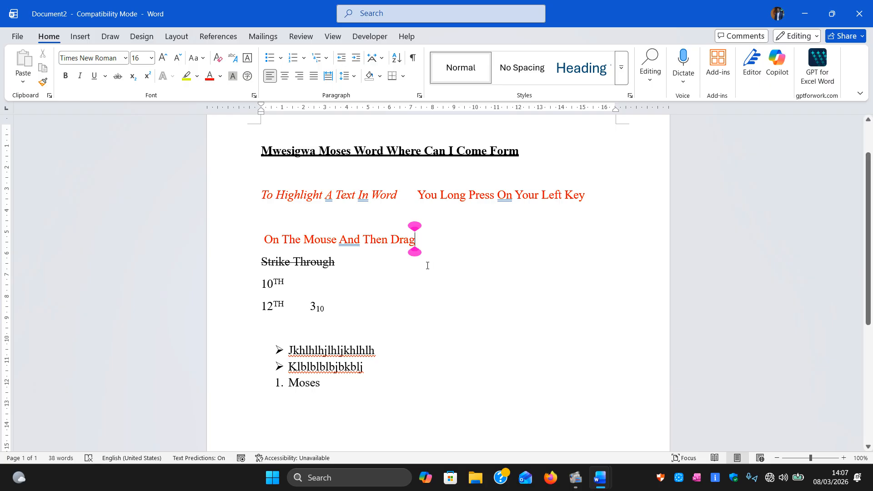
- After Moses, end the numbering, adjust the indent, and type 'ghgkjhgjhgkgkgk' on an unnumbered line
scroll(427, 268, down, 1)
click(351, 336)
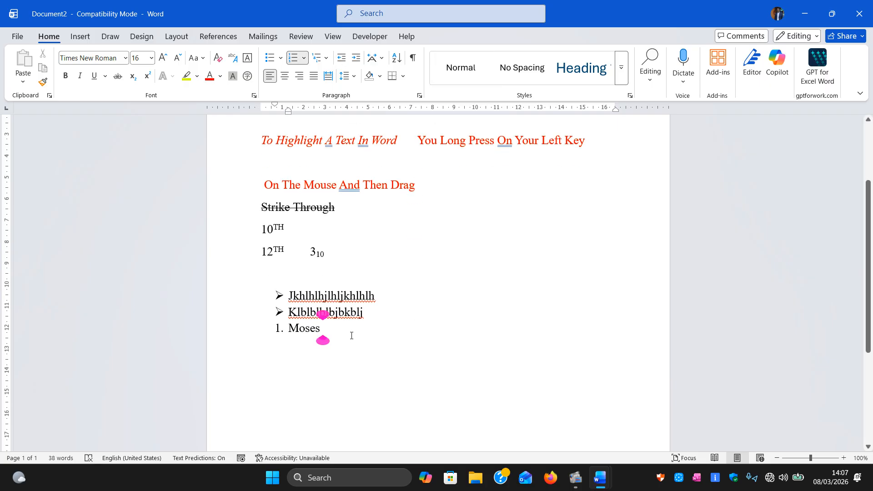
key(Return)
key(Return)
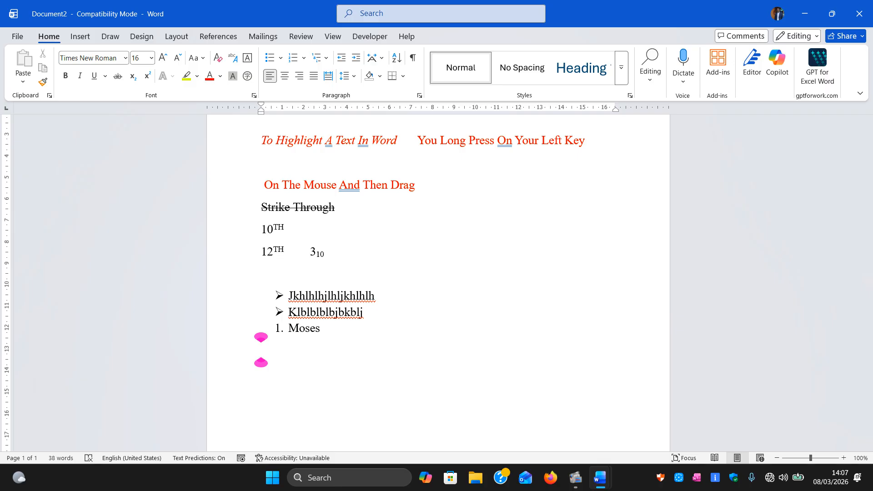
key(Tab)
key(Tab)
key(Tab)
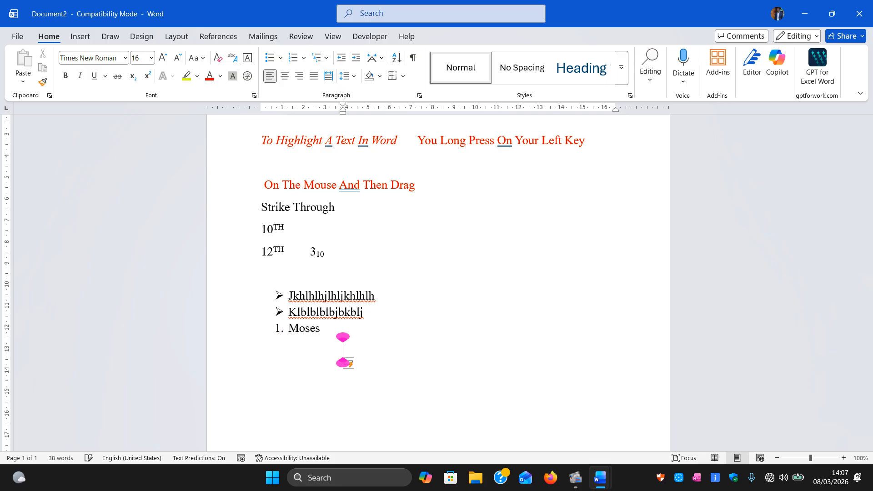
key(Tab)
key(Tab)
key(Tab)
key(Tab)
key(Tab)
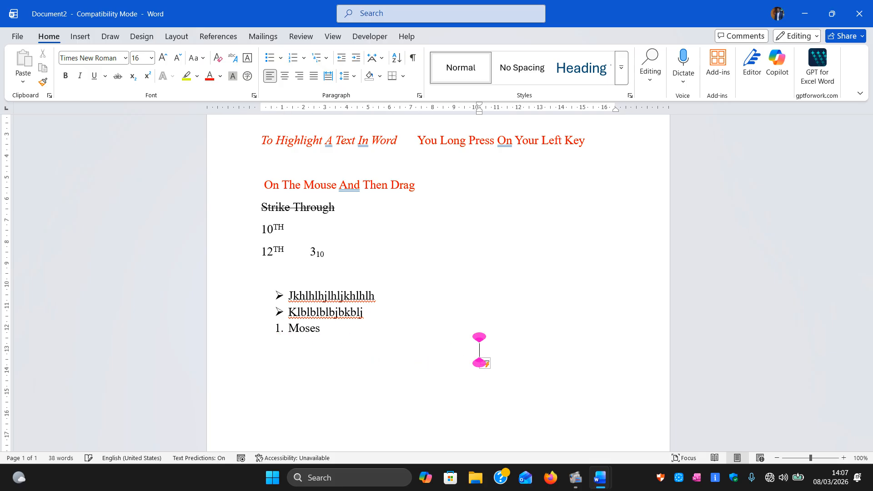
key(BackSpace)
key(BackSpace)
key(BackSpace)
key(BackSpace)
key(BackSpace)
key(BackSpace)
key(BackSpace)
key(BackSpace)
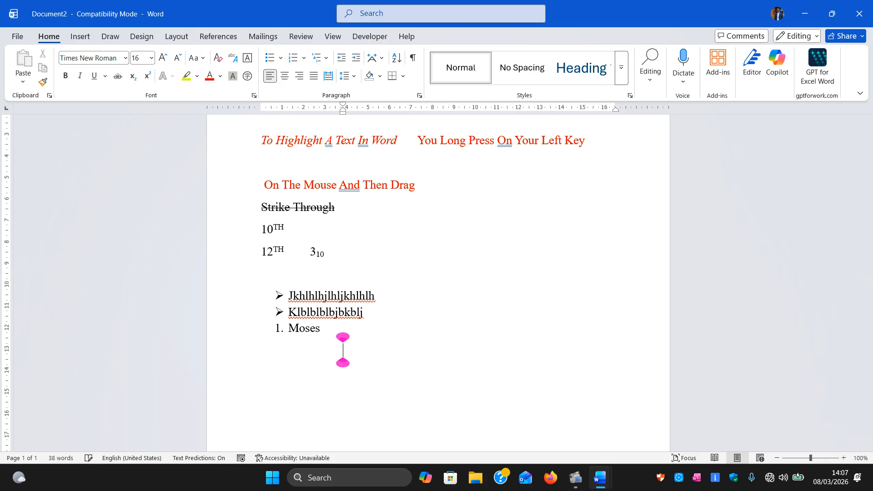
key(BackSpace)
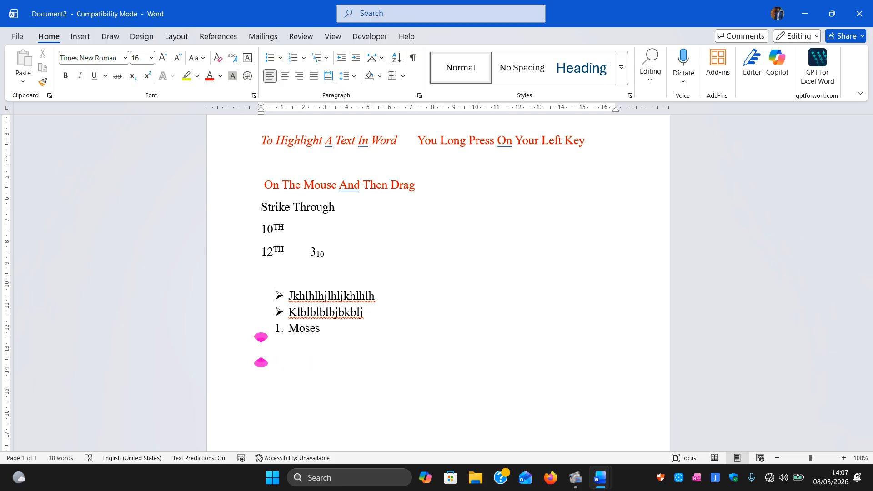
key(Tab)
text(ghgkjh)
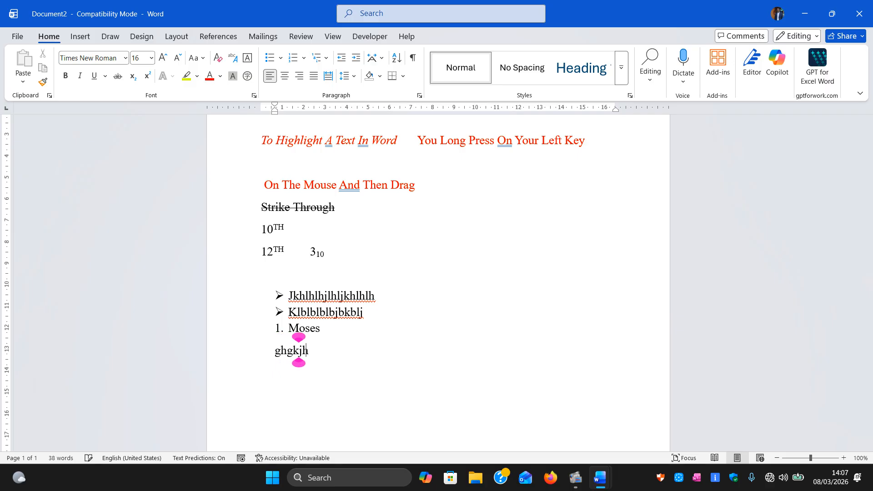
text(gjhgkgkgk)
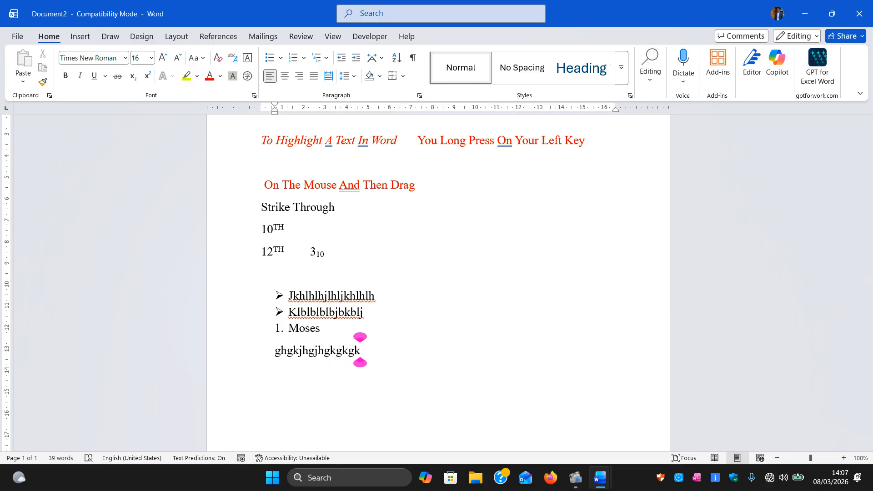
key(Return)
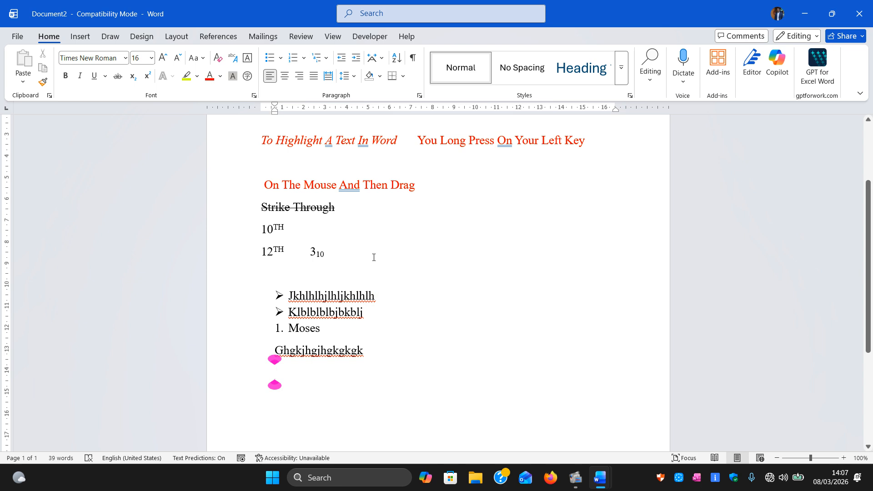
scroll(395, 256, up, 5)
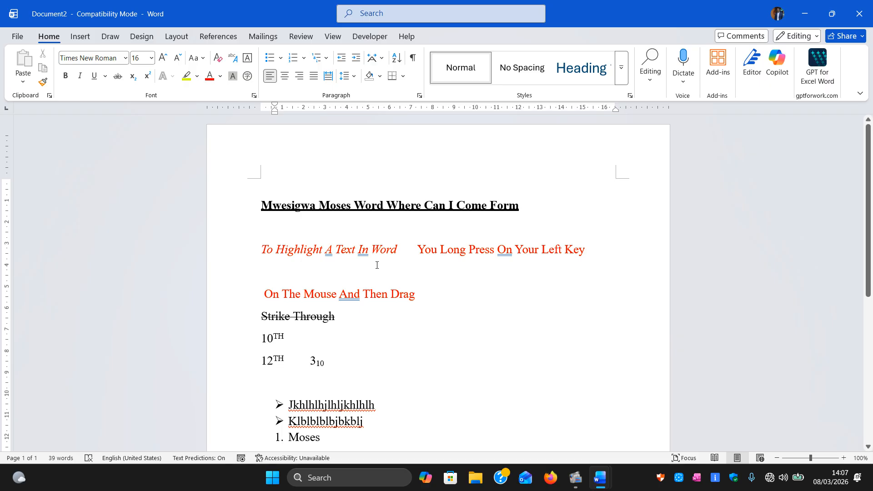
- Select the text from the title down and center it, after briefly trying Align Left
scroll(376, 265, down, 1)
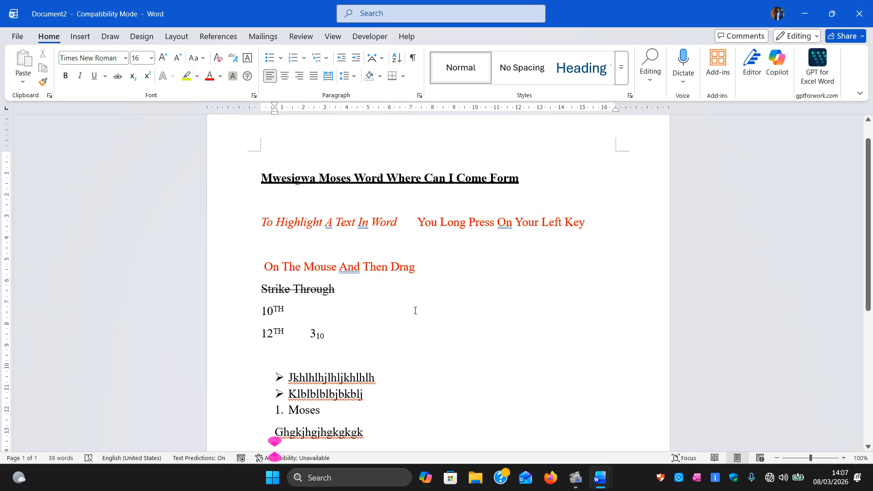
scroll(415, 311, down, 1)
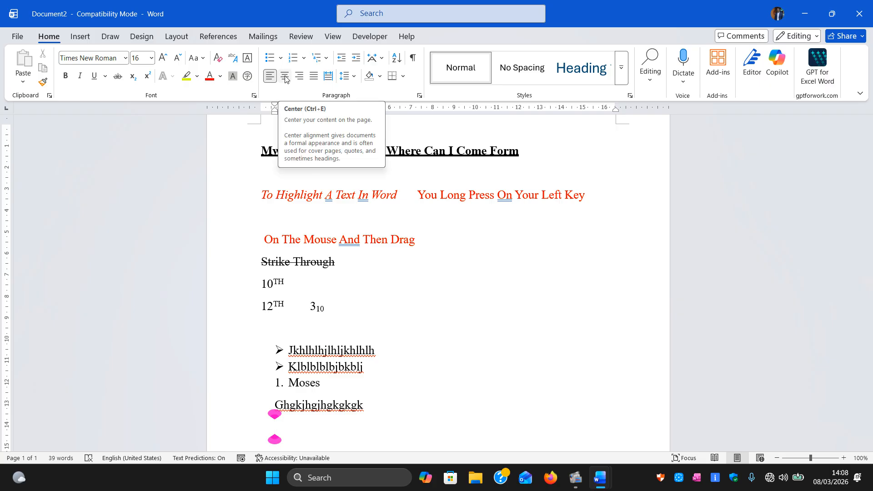
click(261, 150)
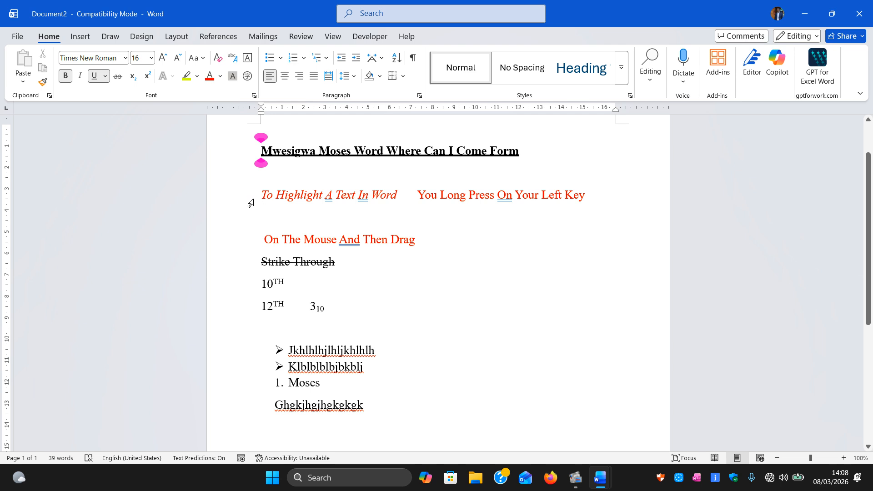
drag(259, 151, 374, 412)
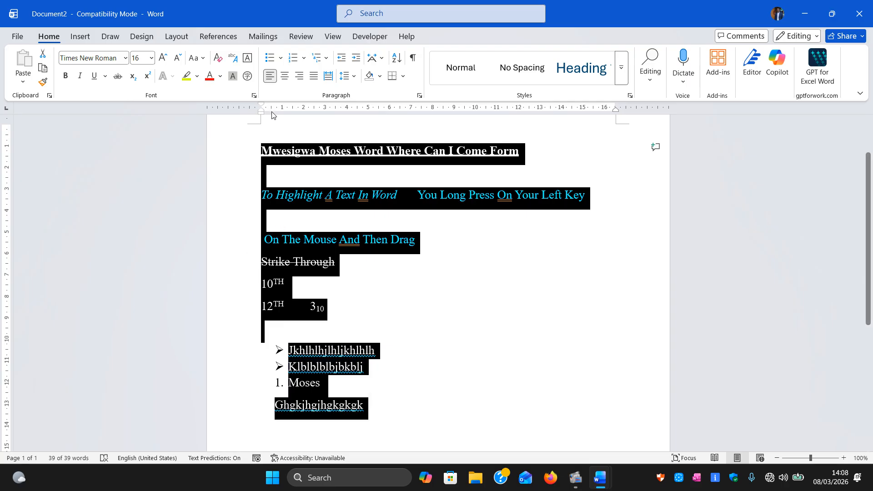
click(271, 76)
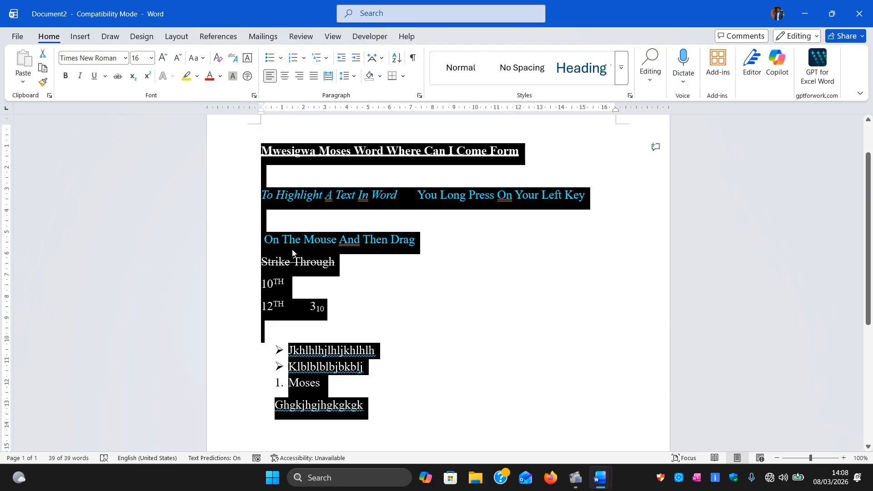
click(285, 78)
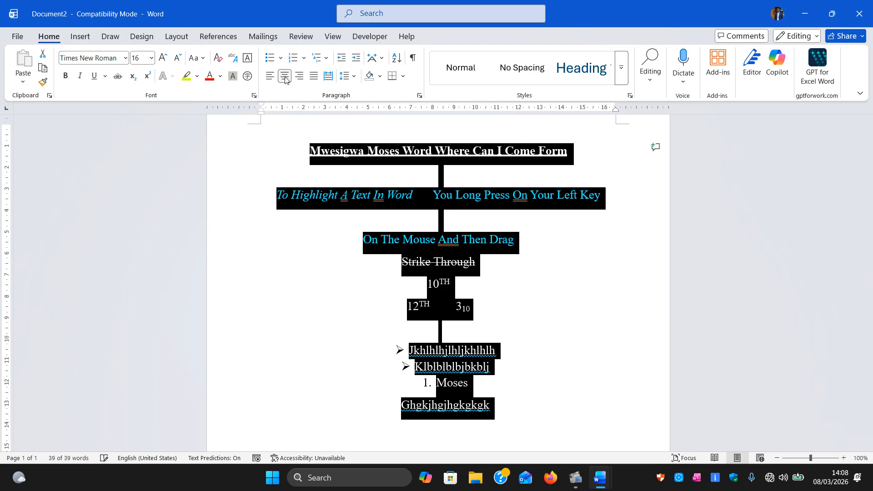
click(377, 356)
click(452, 283)
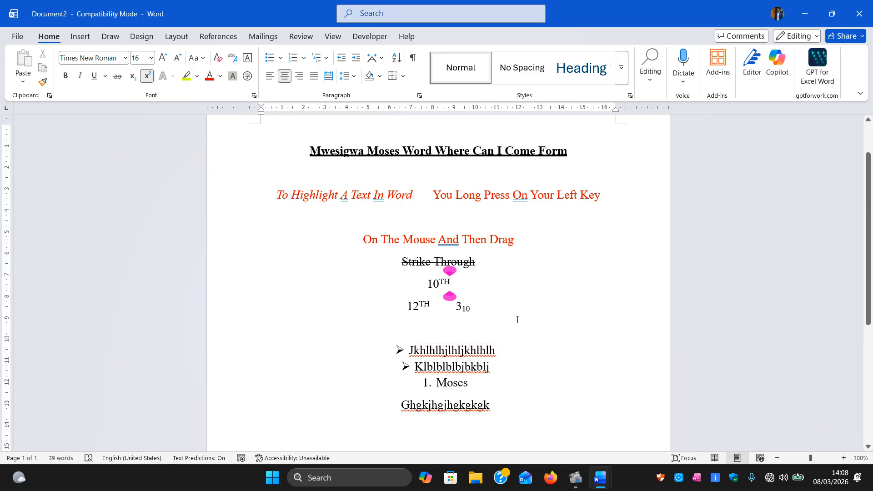
- Select all lines from the title down to the filler line and apply Align Right
scroll(420, 289, down, 4)
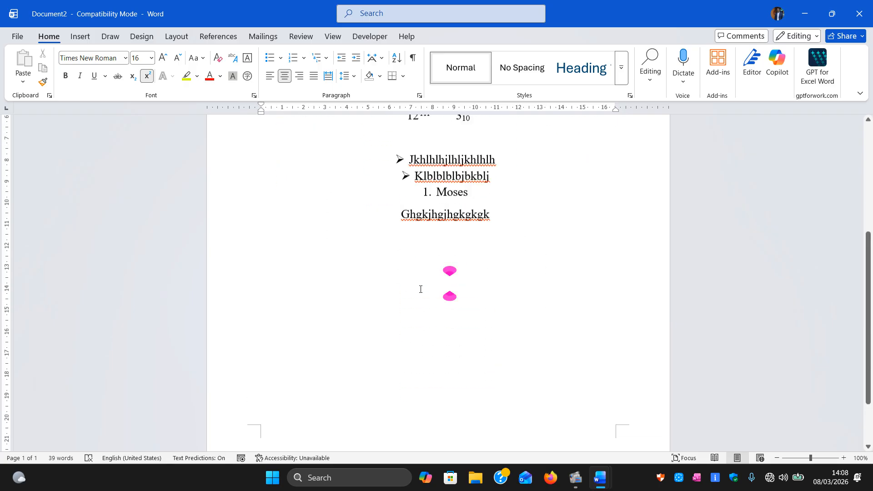
scroll(420, 289, up, 4)
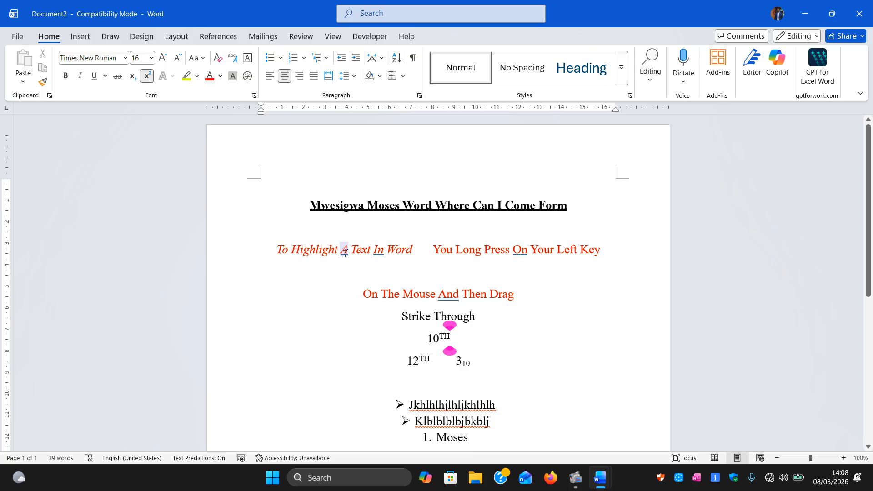
drag(312, 206, 277, 448)
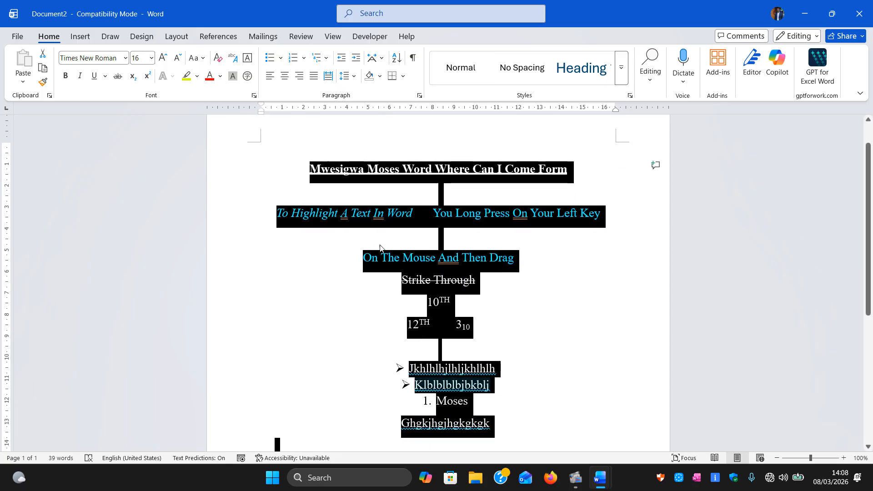
click(300, 76)
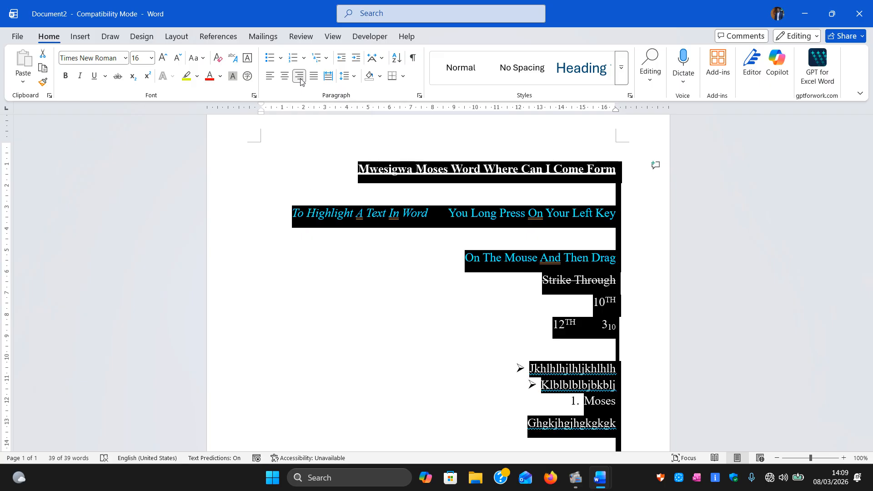
click(516, 325)
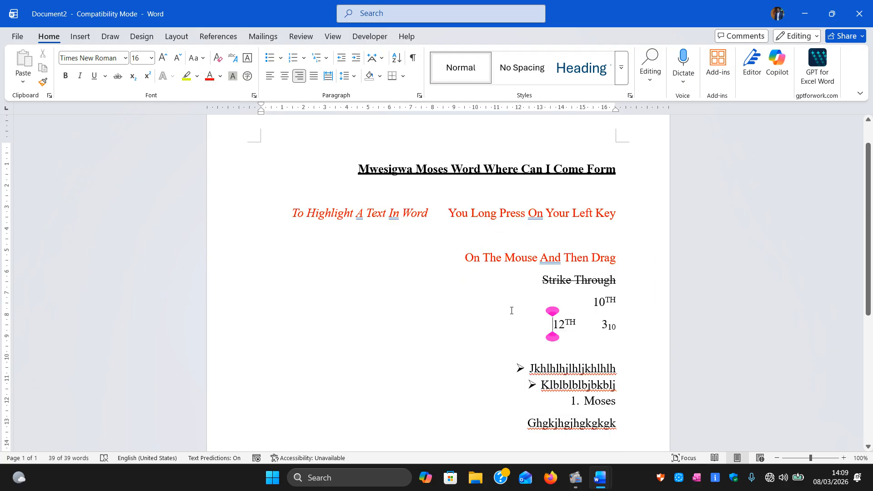
scroll(512, 306, down, 1)
scroll(512, 307, up, 1)
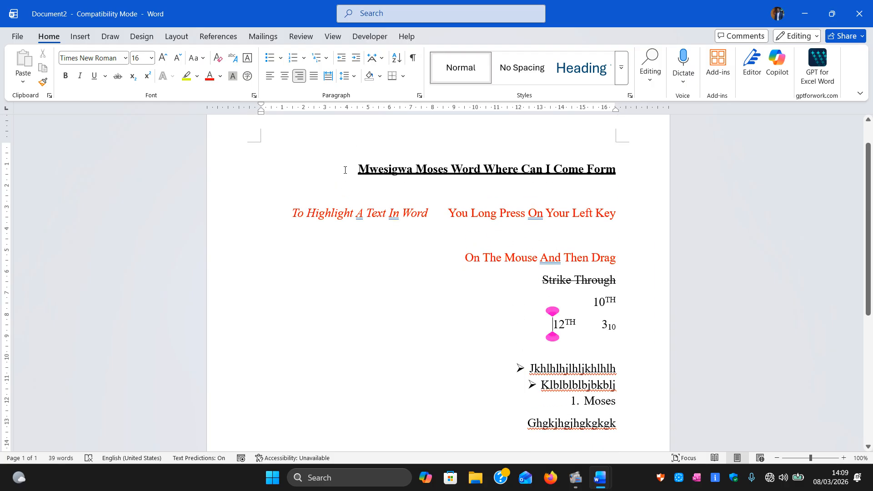
- Justify all the text from the title down to Klblblblbjbkblj
drag(344, 169, 532, 432)
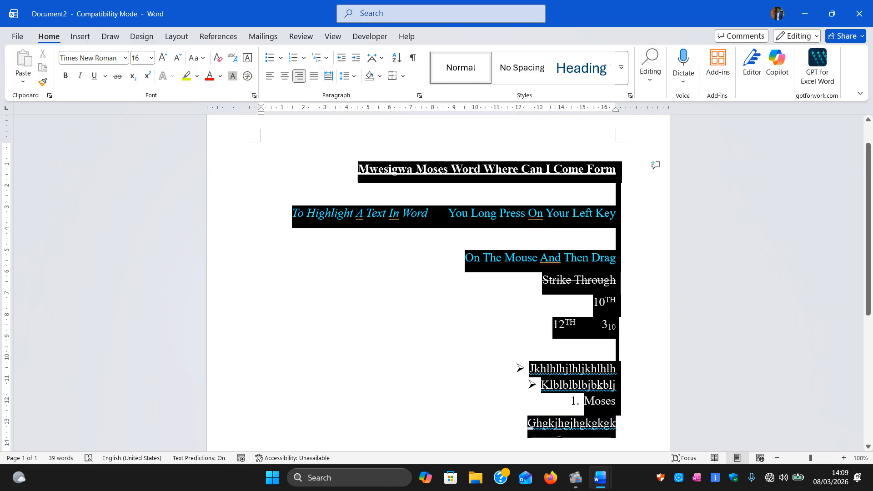
click(314, 79)
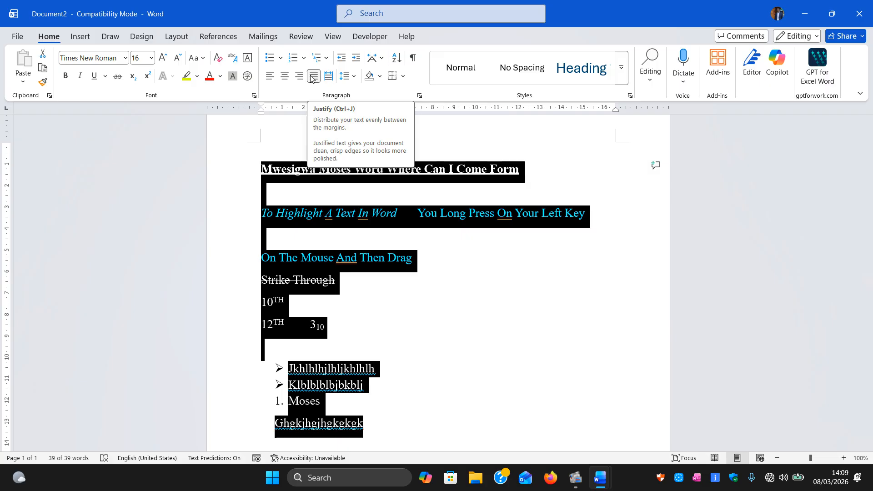
click(467, 266)
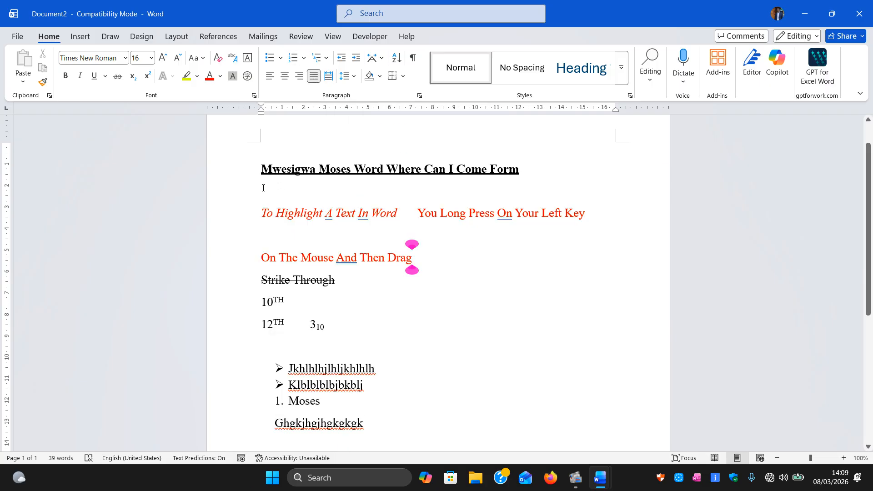
scroll(272, 370, down, 3)
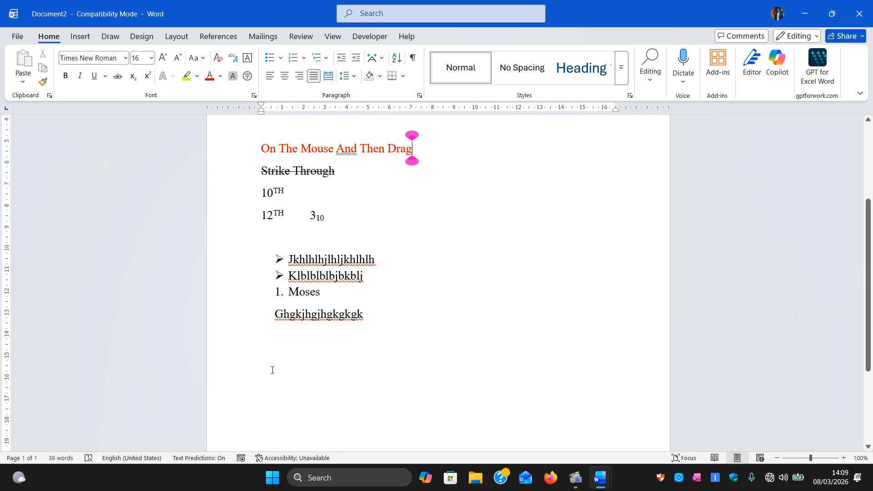
scroll(272, 364, up, 2)
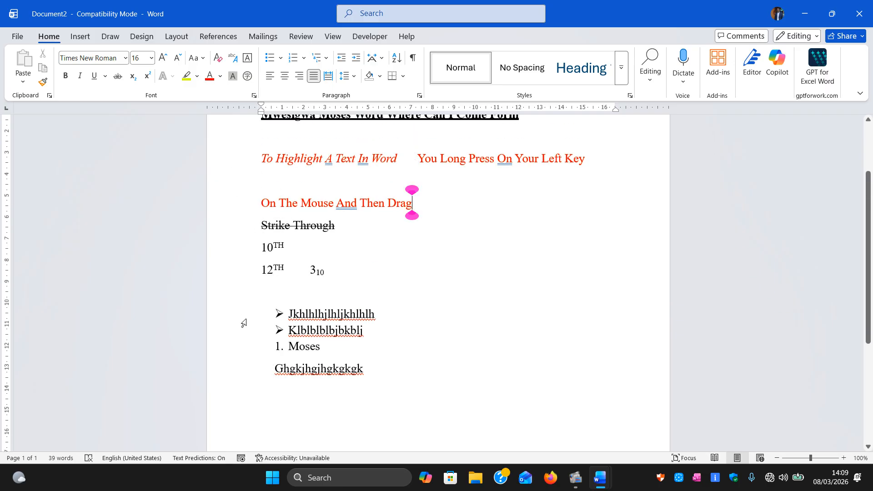
scroll(263, 294, up, 2)
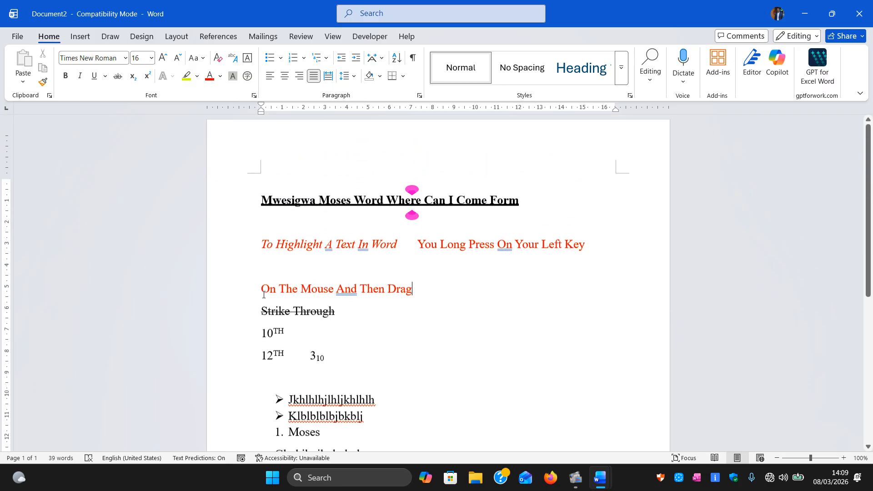
- Toggle Distributed alignment on the 'On The Mouse And Then Drag' line several times
click(328, 76)
click(328, 76)
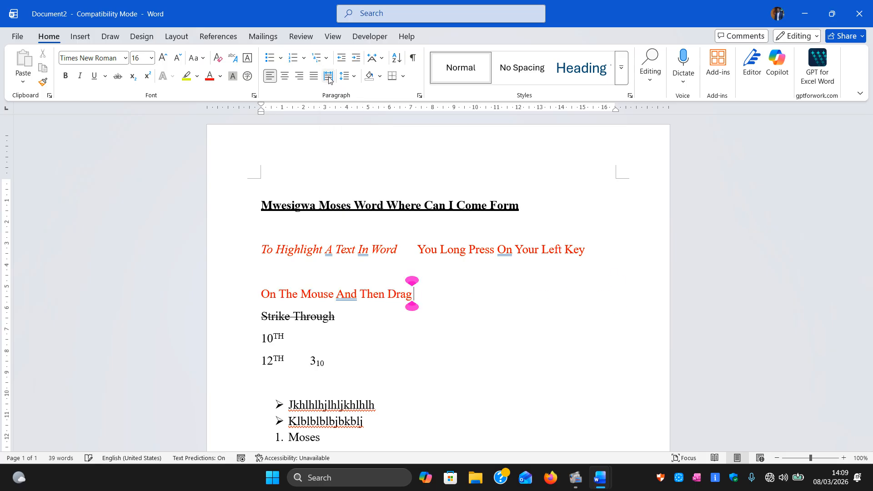
click(328, 76)
click(328, 76)
click(328, 76)
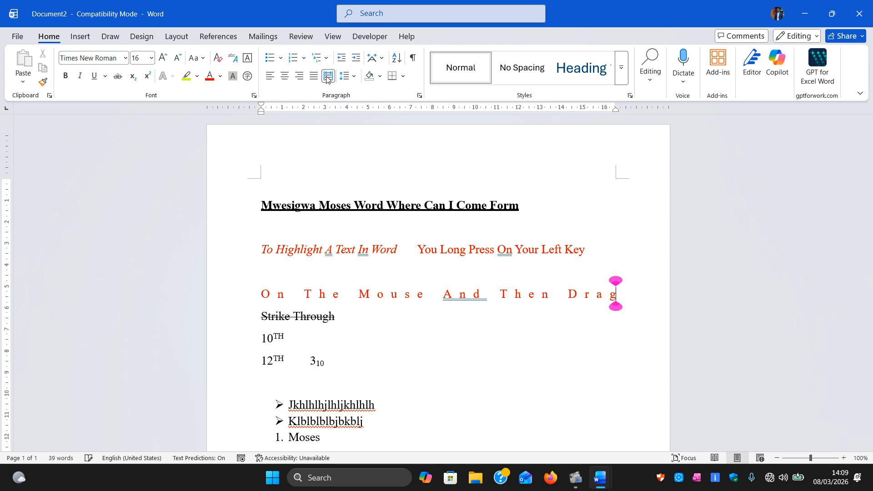
click(328, 77)
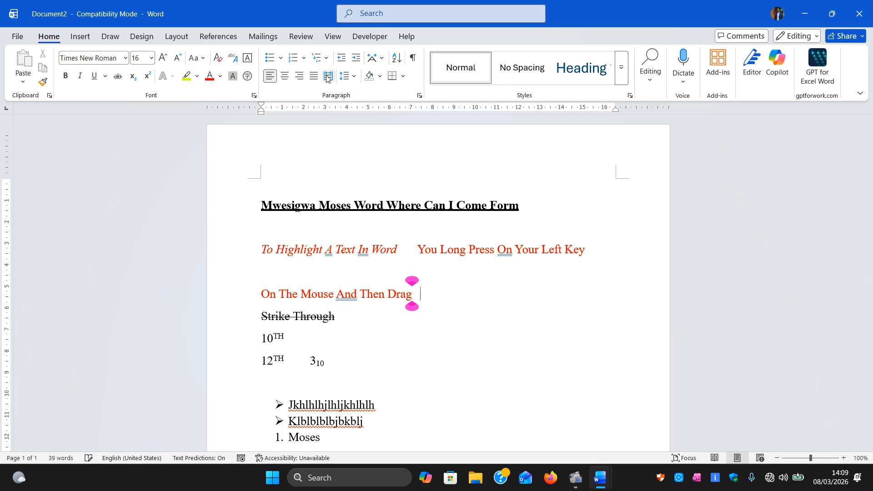
click(328, 76)
click(328, 77)
click(327, 76)
click(327, 76)
click(327, 78)
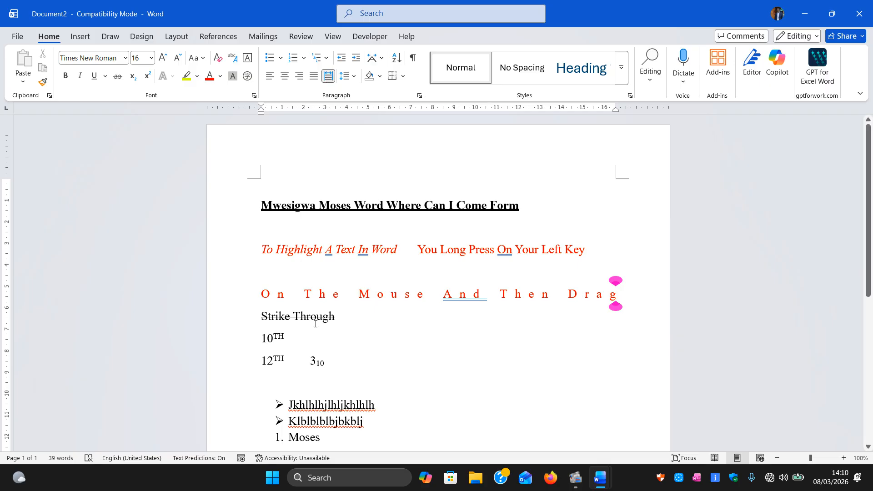
- Left-align the 'On The Mouse And Then Drag' line and justify the blank line with Ctrl+J
click(262, 295)
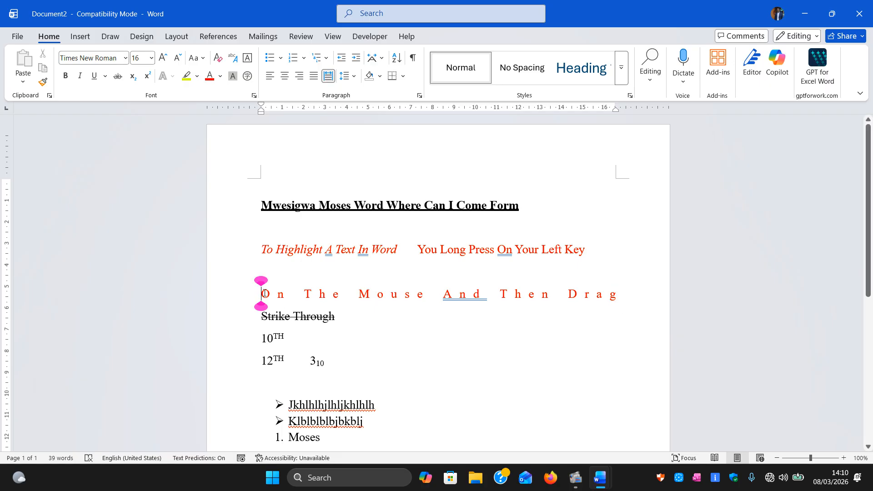
drag(262, 294, 562, 291)
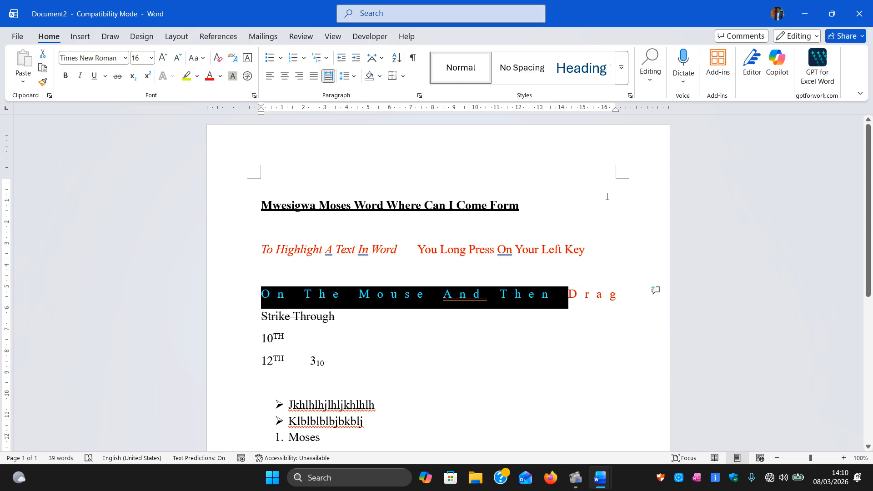
click(328, 76)
click(424, 295)
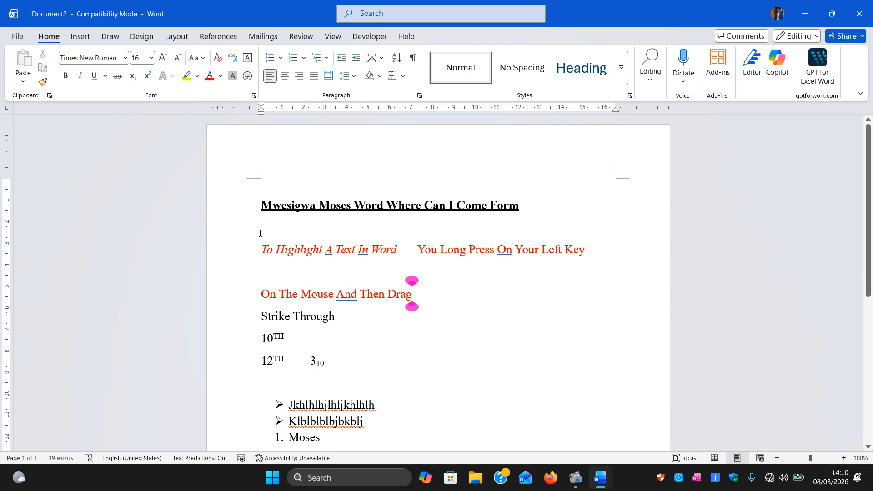
click(314, 226)
key(ctrl+j)
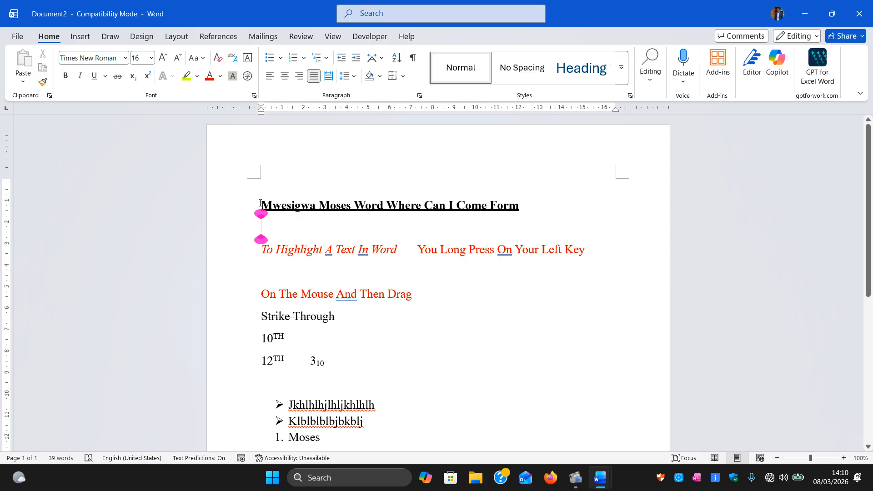
- Remove Space After Paragraph from the title through the 'To Highlight A Text In Word' line
drag(260, 204, 592, 253)
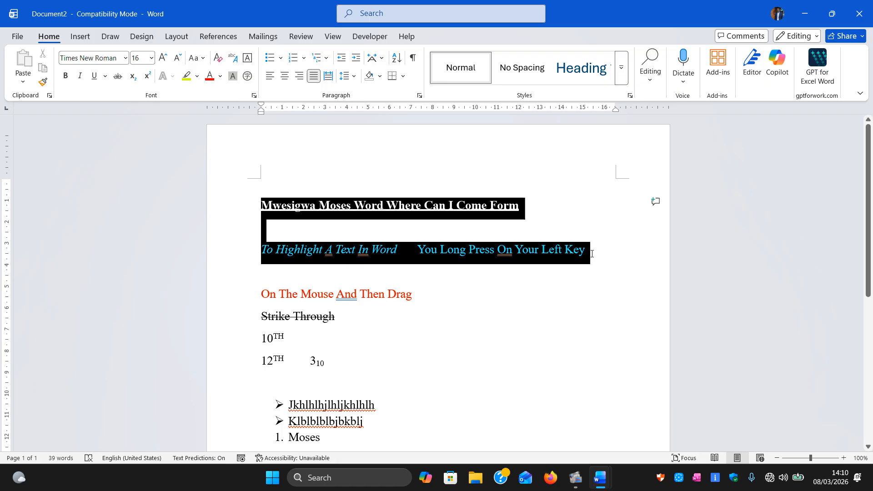
click(354, 76)
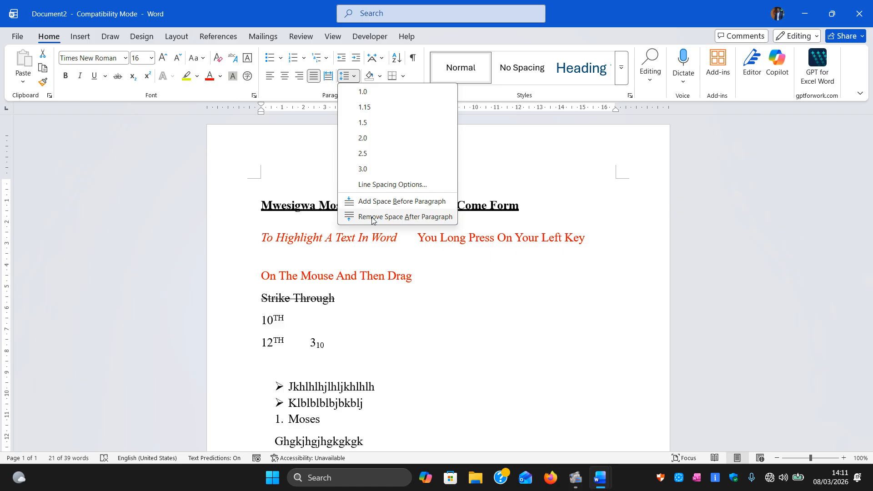
click(423, 219)
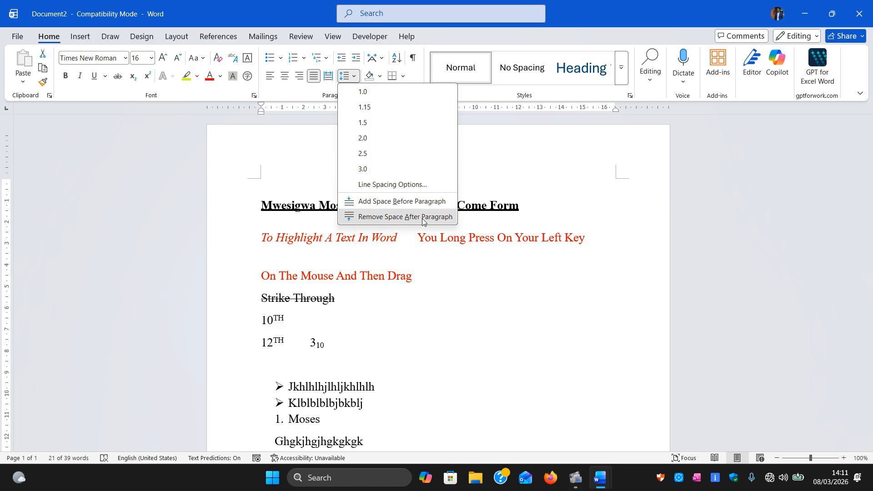
click(265, 217)
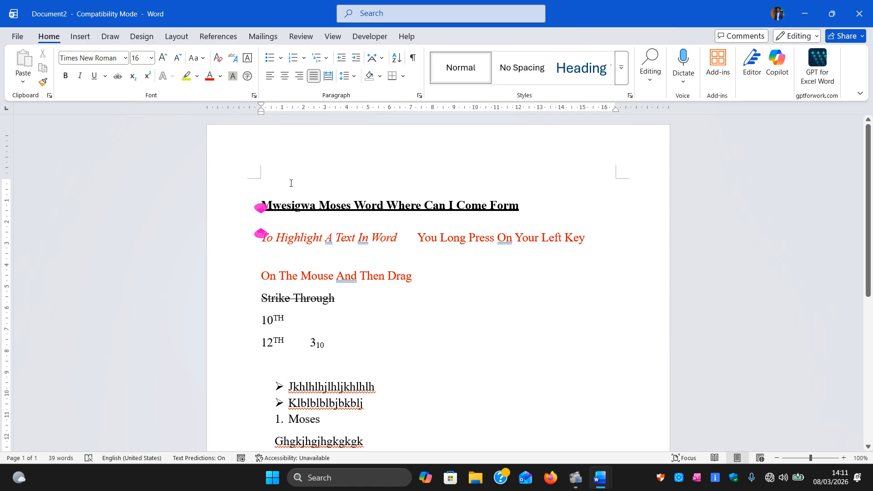
- Add Space Before Paragraph to the title down through 'On The Mouse And Then Drag'
drag(260, 206, 413, 278)
click(354, 78)
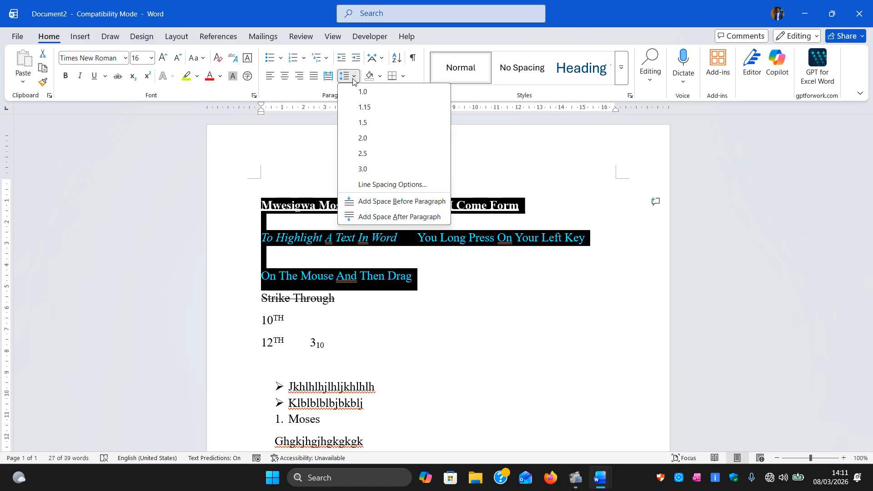
click(383, 206)
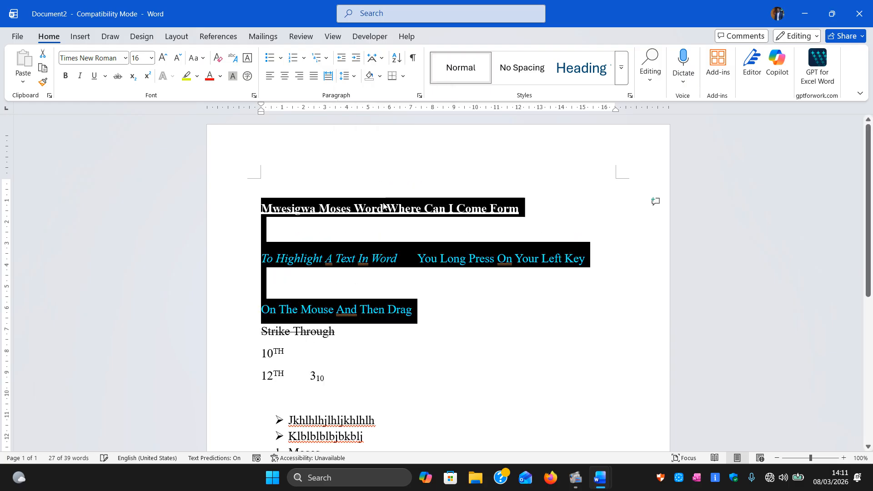
click(388, 282)
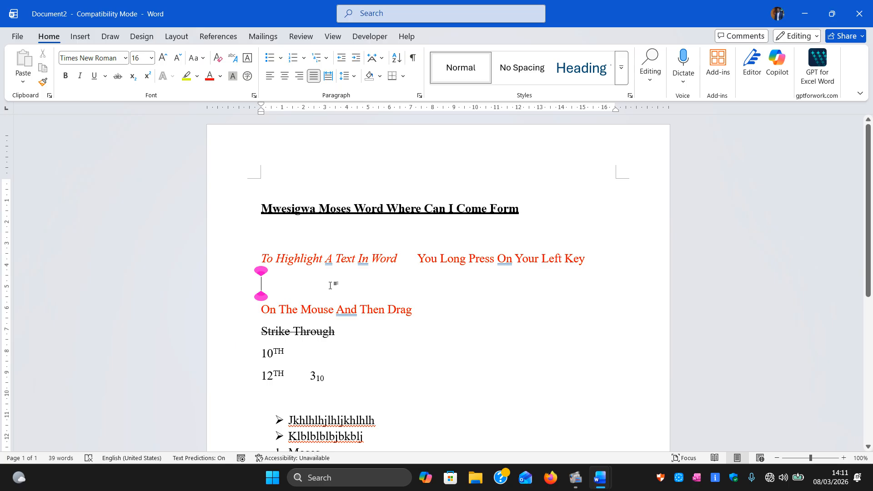
- Select the title down to 'Then Drag' and view the Combine Characters settings without applying them
scroll(330, 286, down, 1)
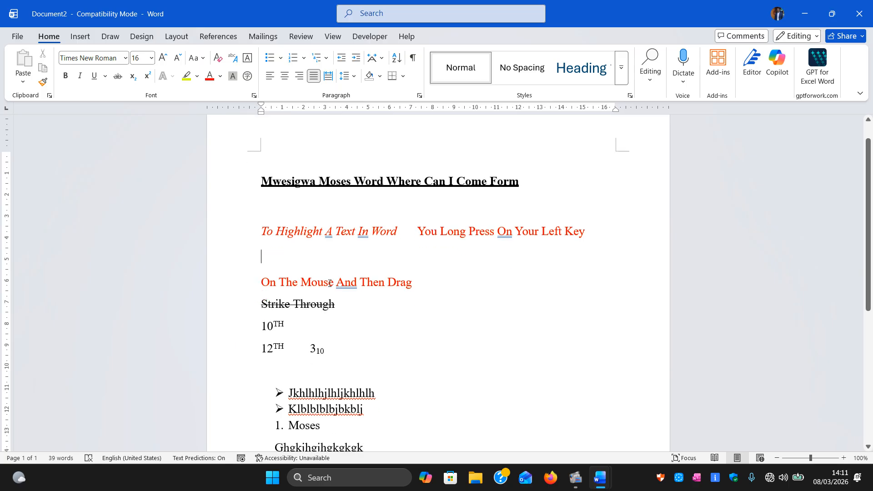
scroll(329, 283, down, 2)
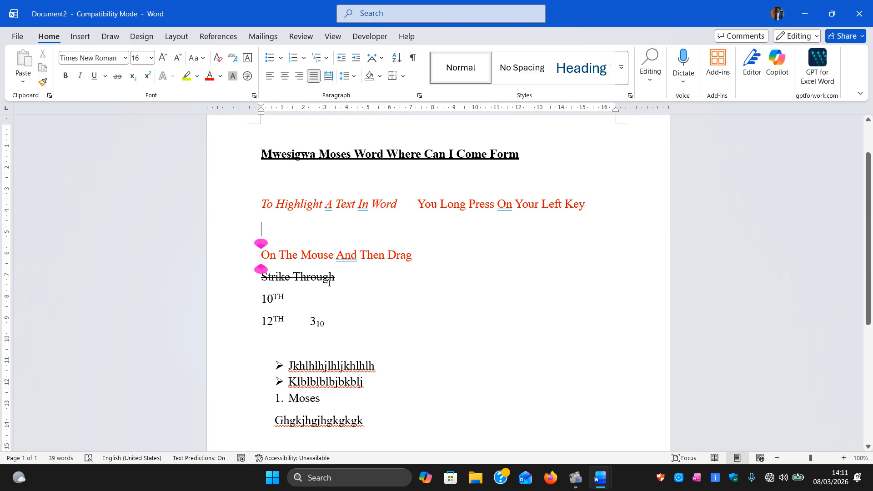
click(383, 58)
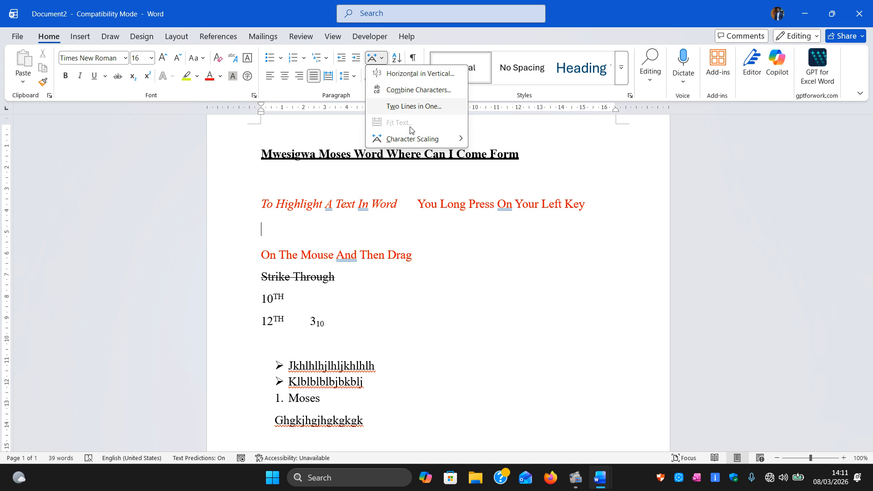
mouse_move(414, 142)
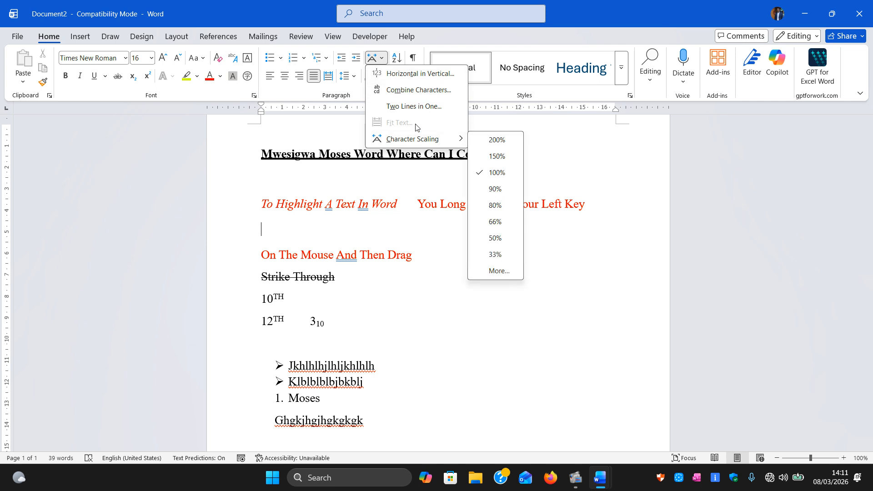
click(274, 177)
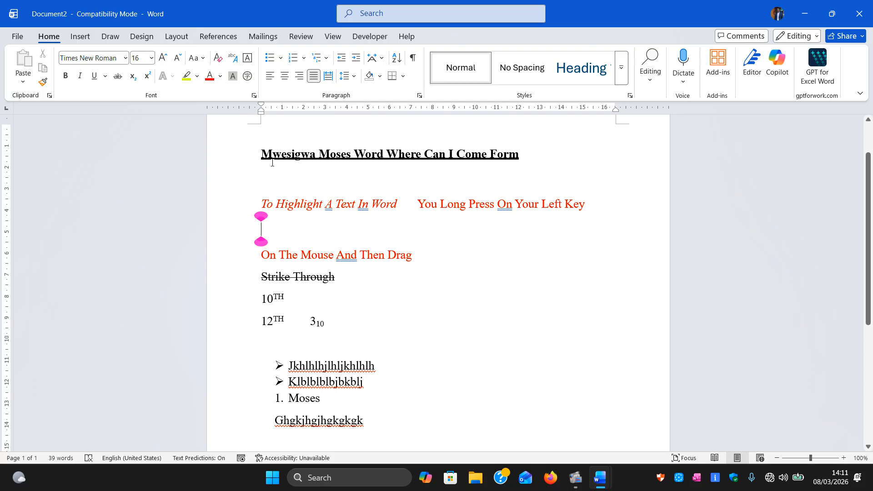
drag(262, 155, 402, 263)
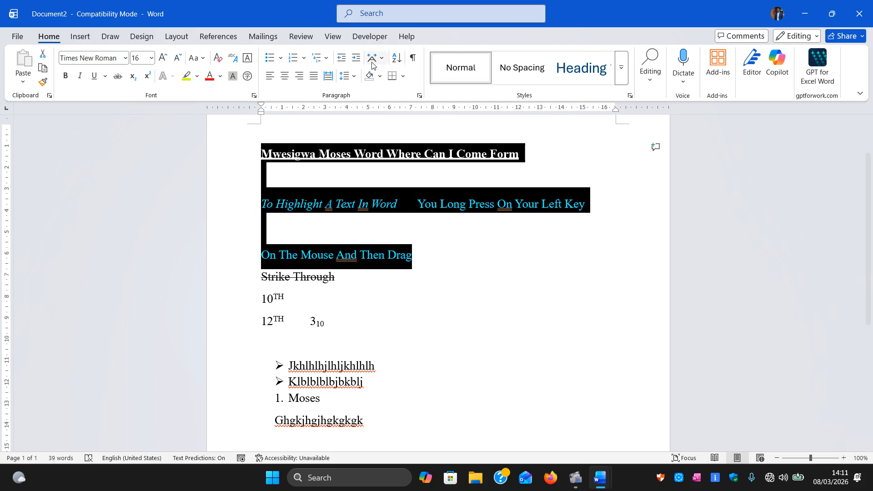
click(375, 58)
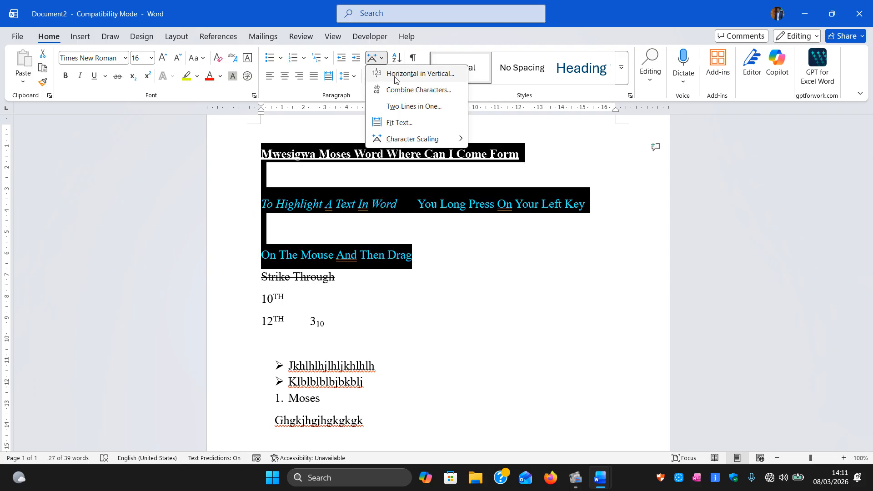
click(400, 90)
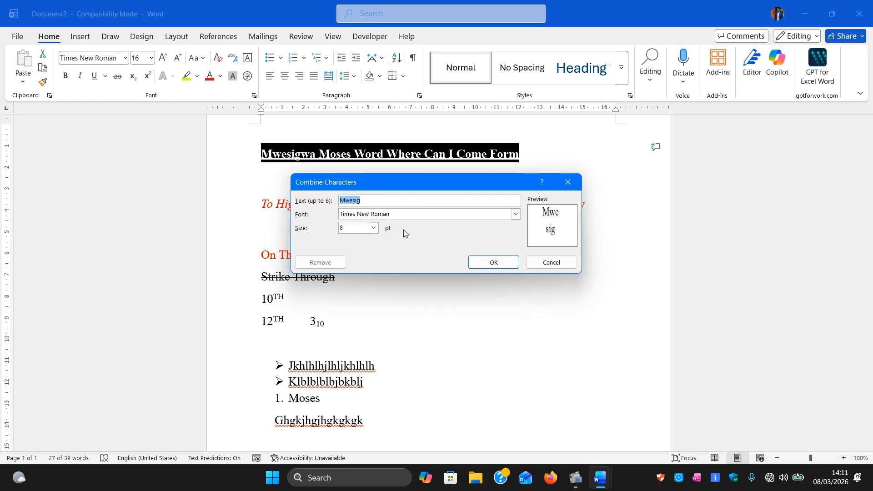
click(568, 182)
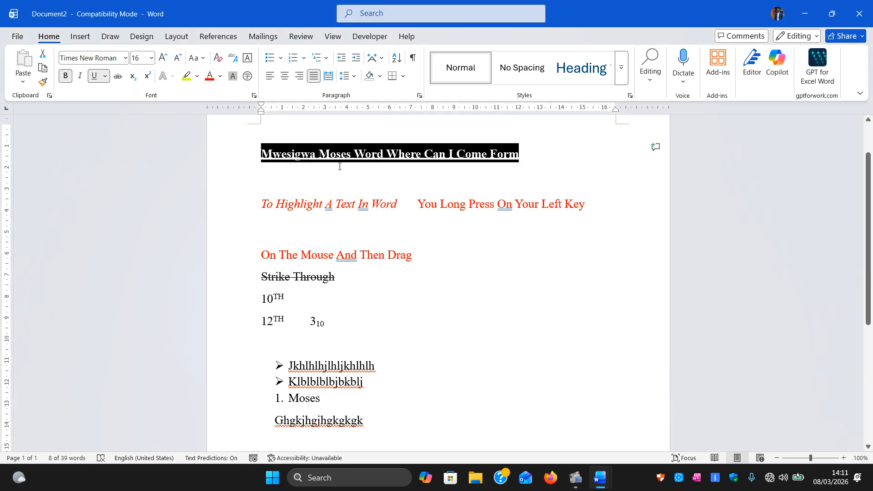
- Apply Two Lines in One to the selected title, then deselect it
click(382, 58)
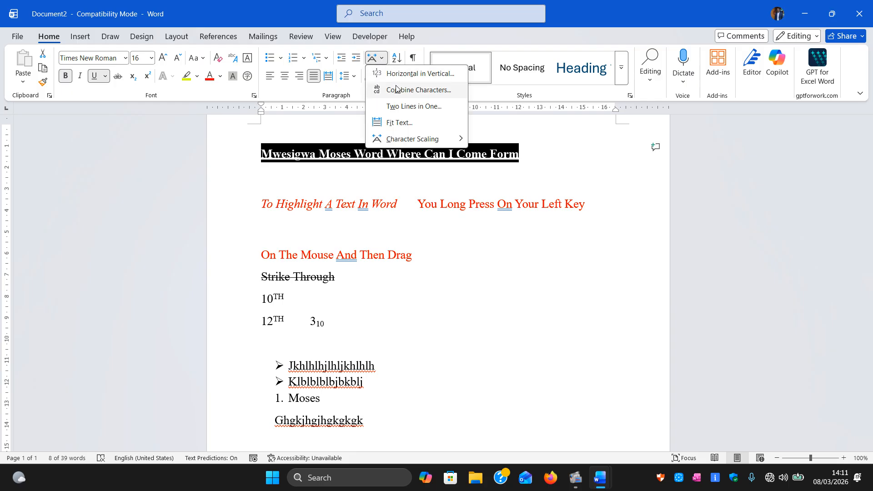
click(398, 106)
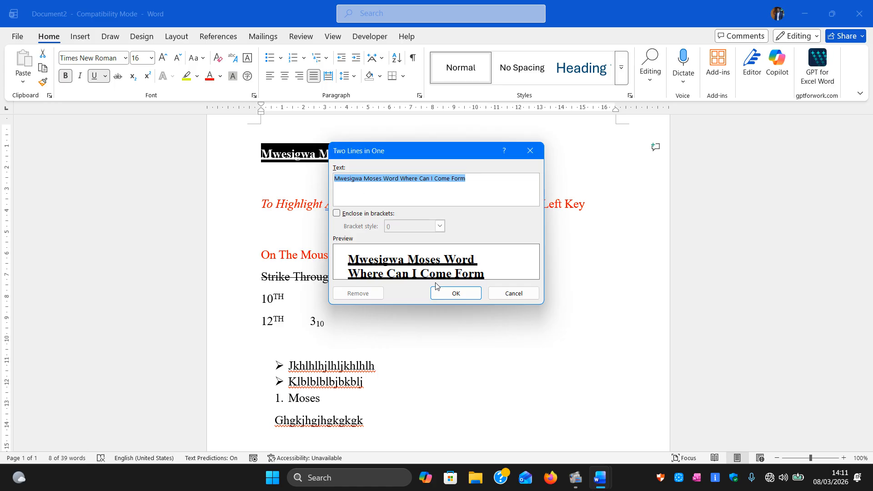
click(445, 293)
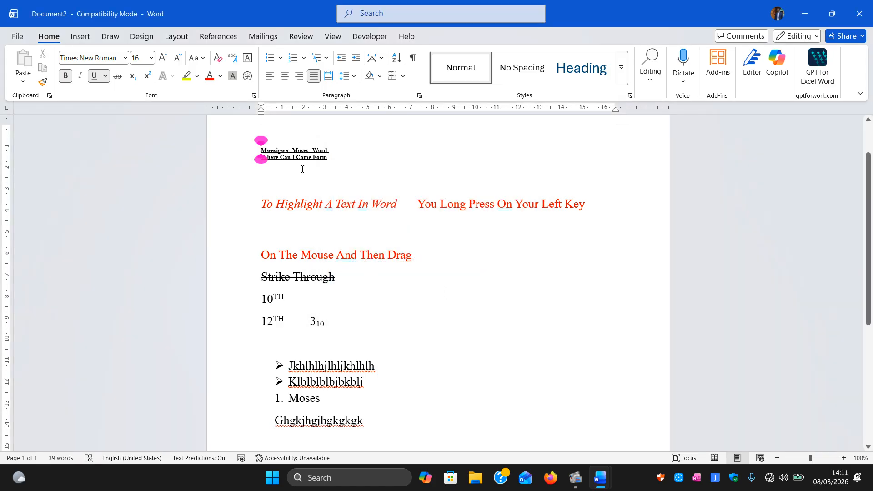
drag(356, 159, 300, 139)
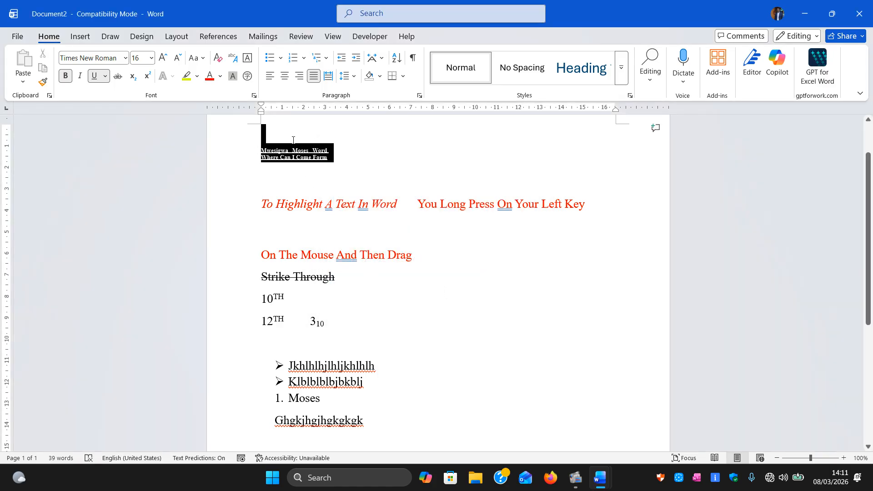
click(275, 154)
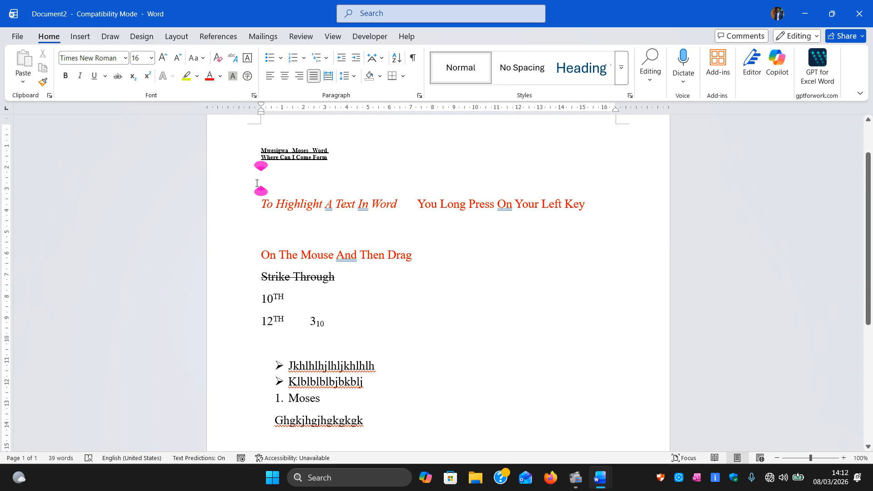
- Undo Two Lines in One so the title is one full-size line; leave shading unapplied
key(ctrl+z)
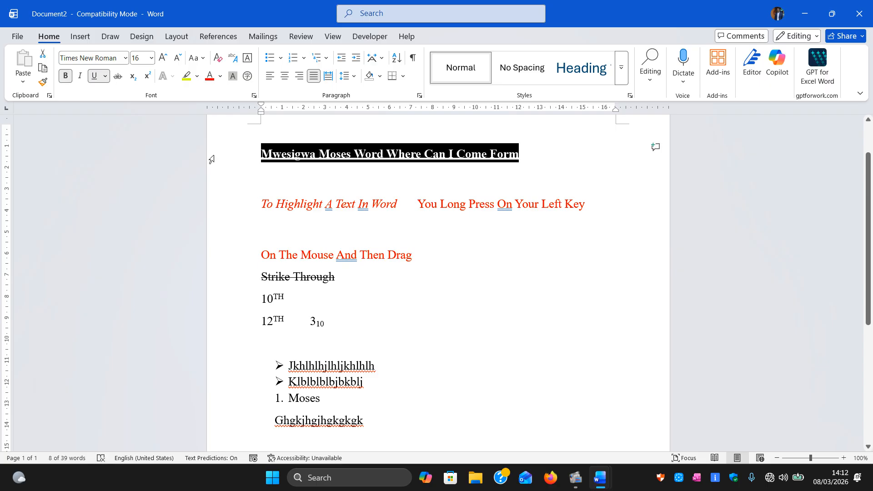
click(337, 180)
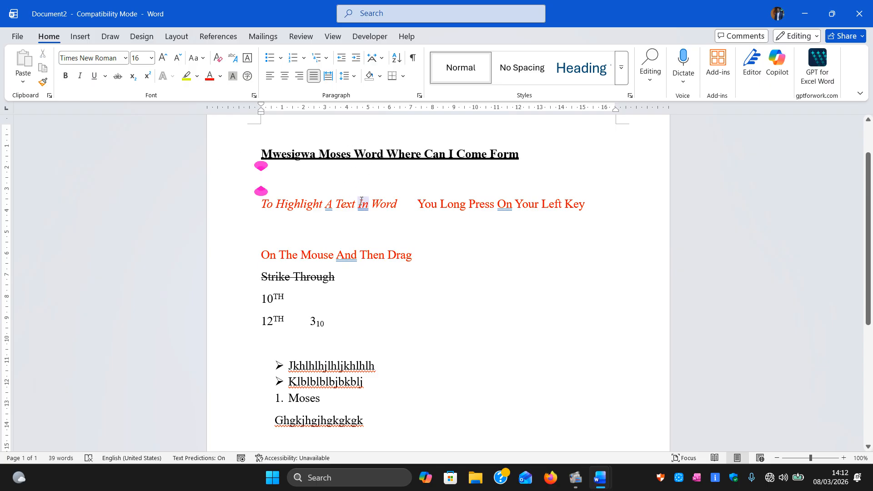
click(380, 76)
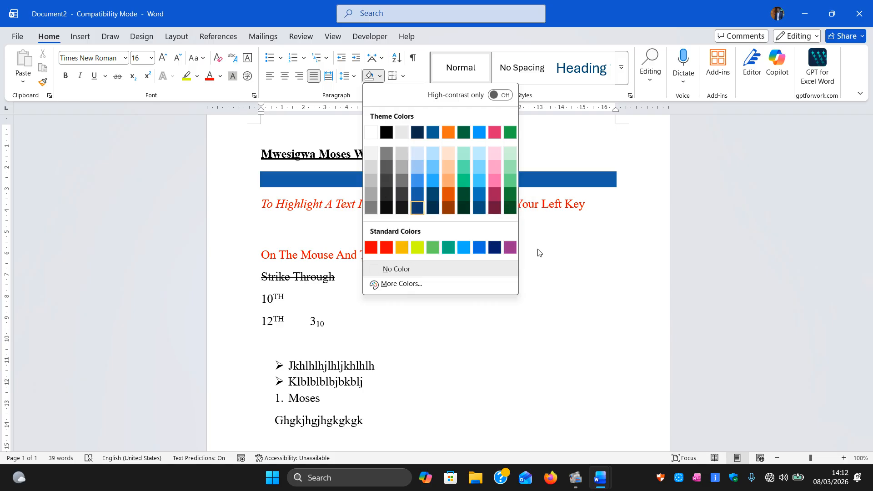
click(577, 253)
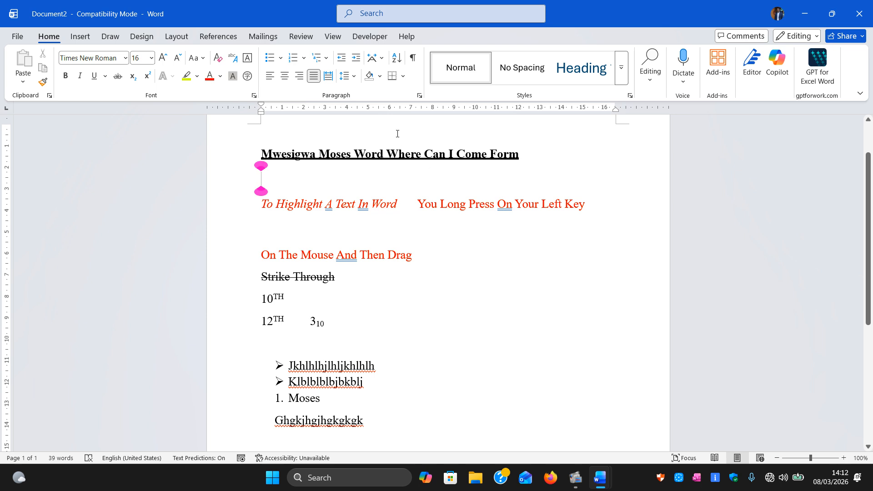
drag(265, 165, 421, 321)
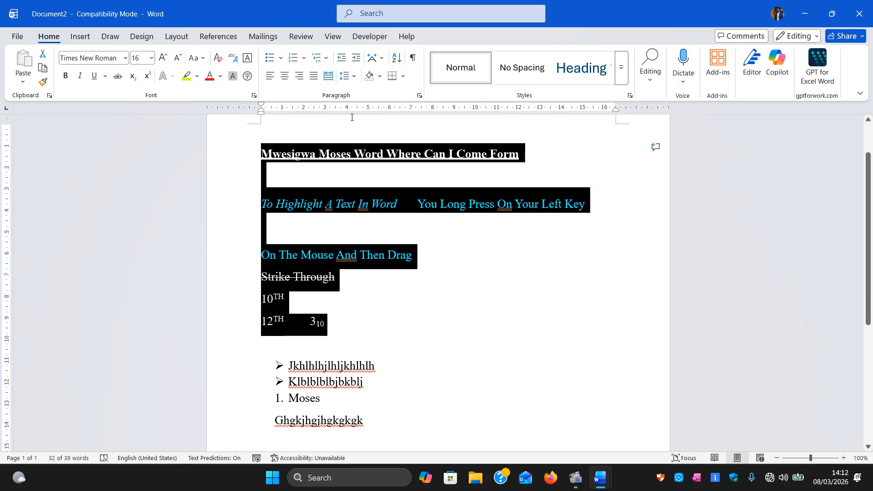
click(402, 76)
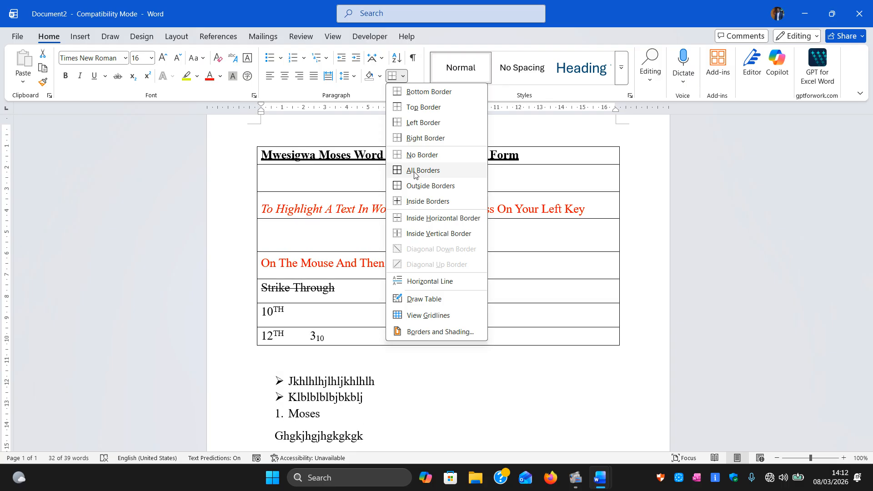
click(540, 354)
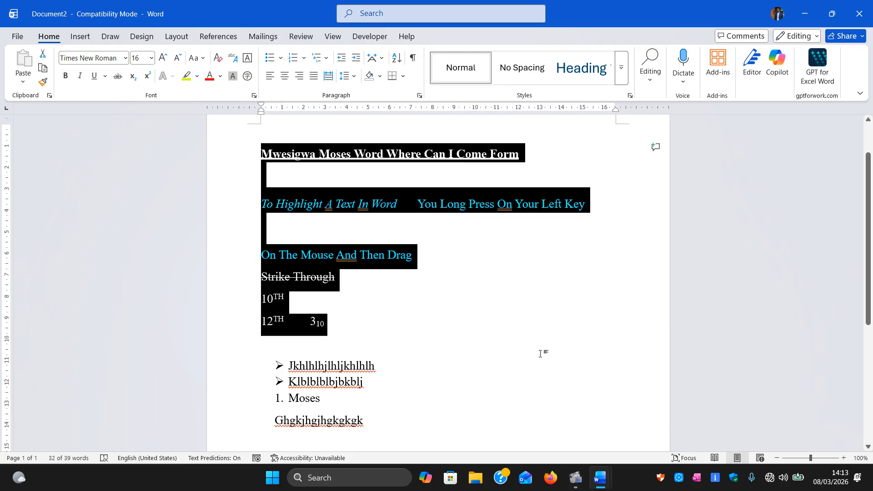
click(480, 324)
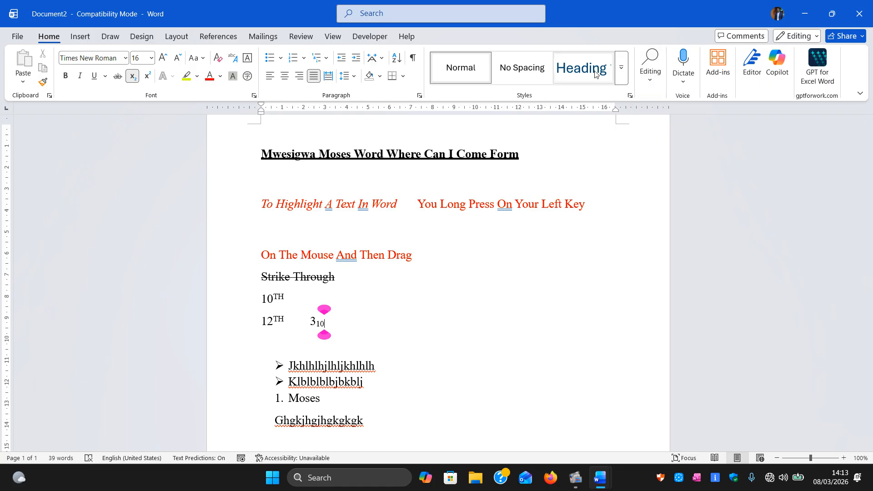
click(621, 68)
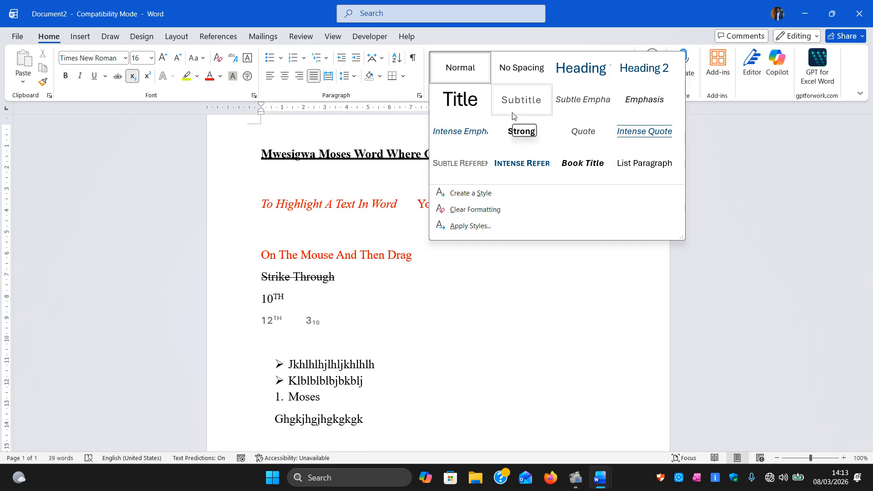
key(Escape)
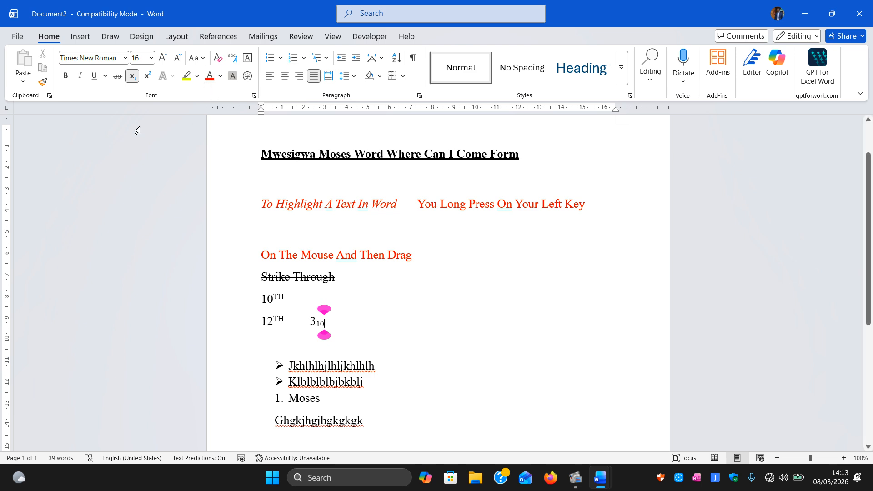
click(132, 76)
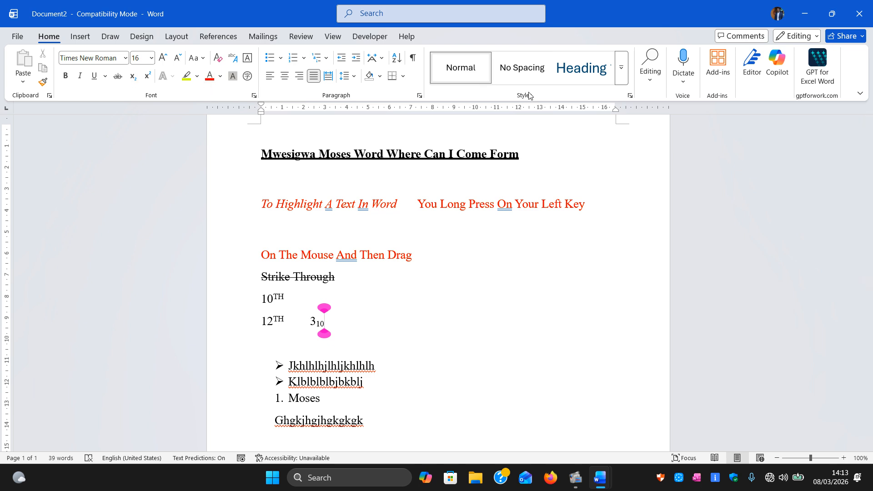
click(620, 68)
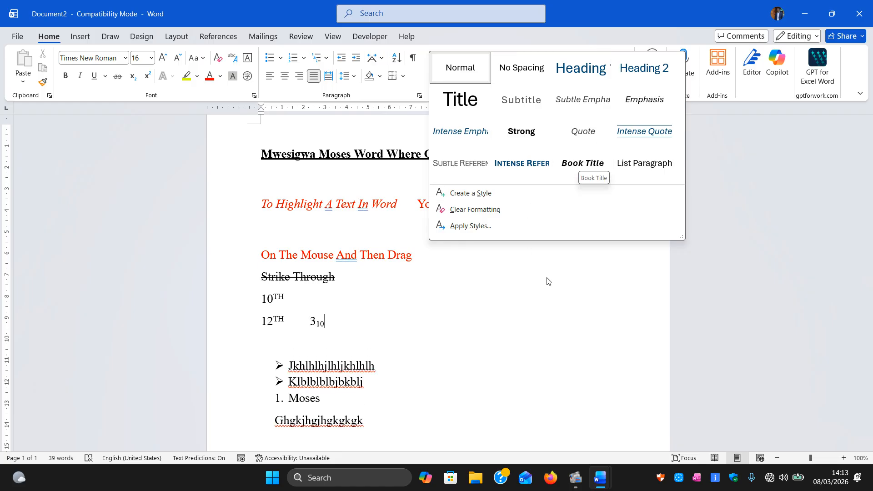
key(Escape)
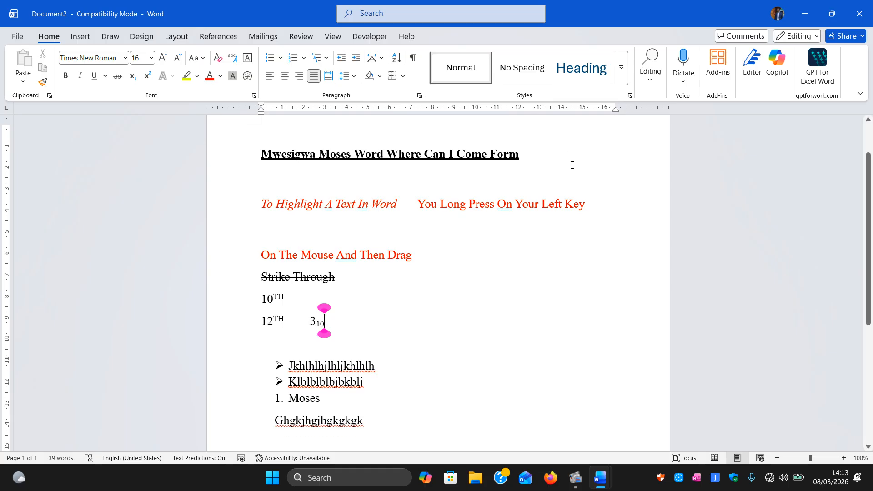
- Open the Navigation search pane from the Editing commands
click(657, 74)
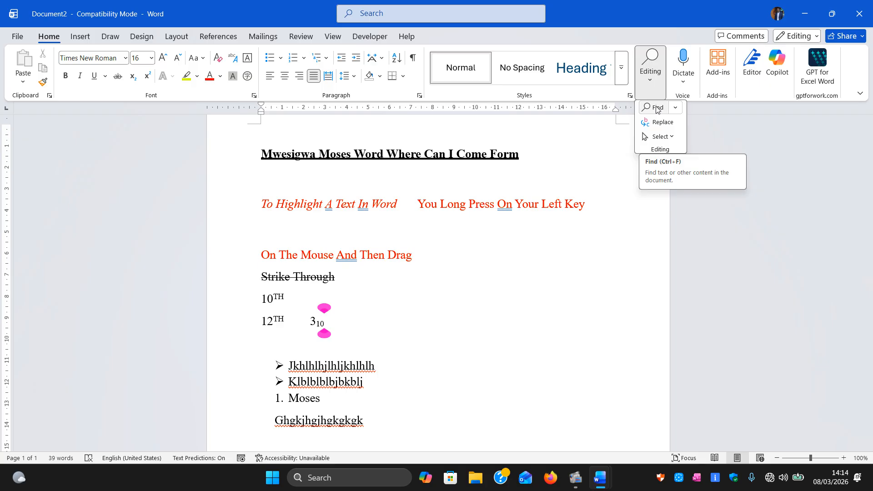
click(610, 159)
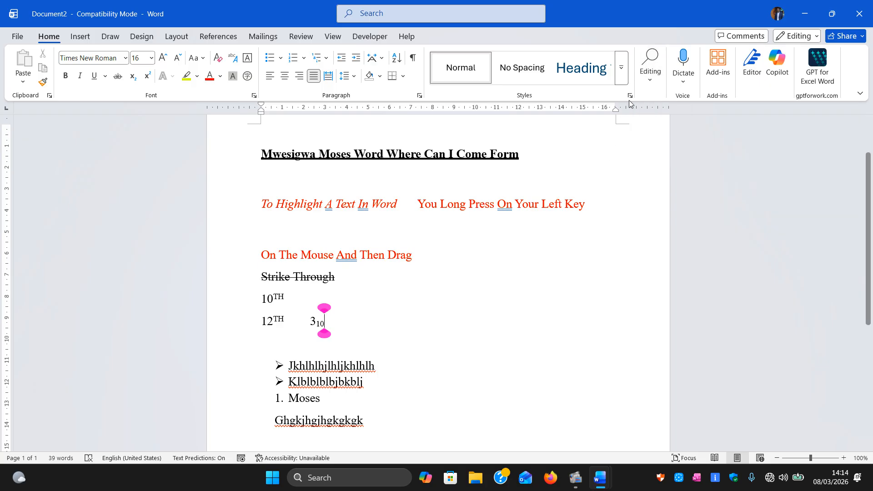
click(649, 85)
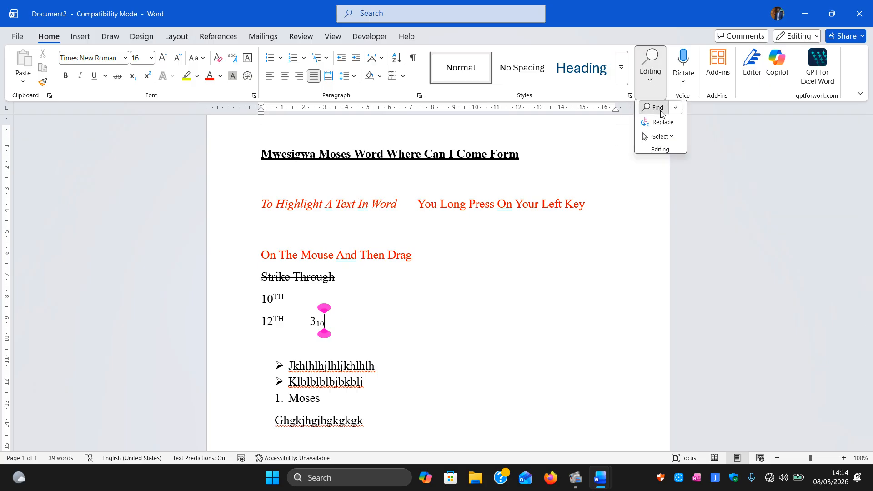
click(660, 109)
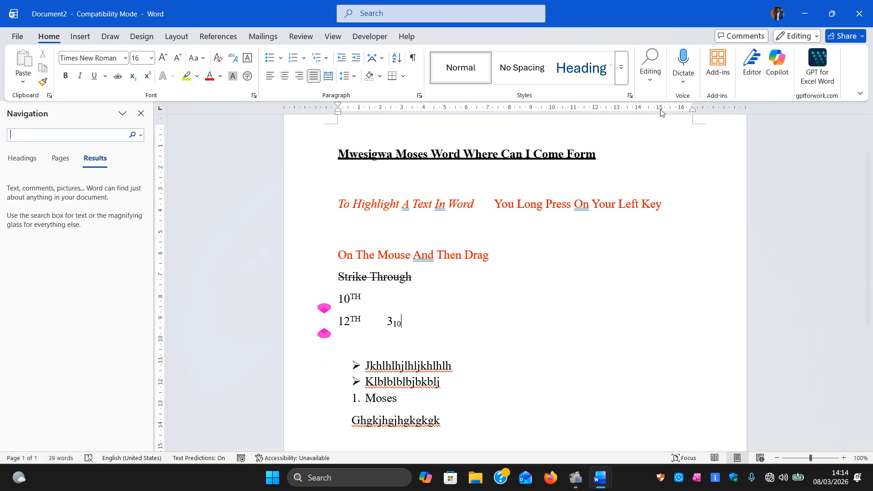
click(648, 86)
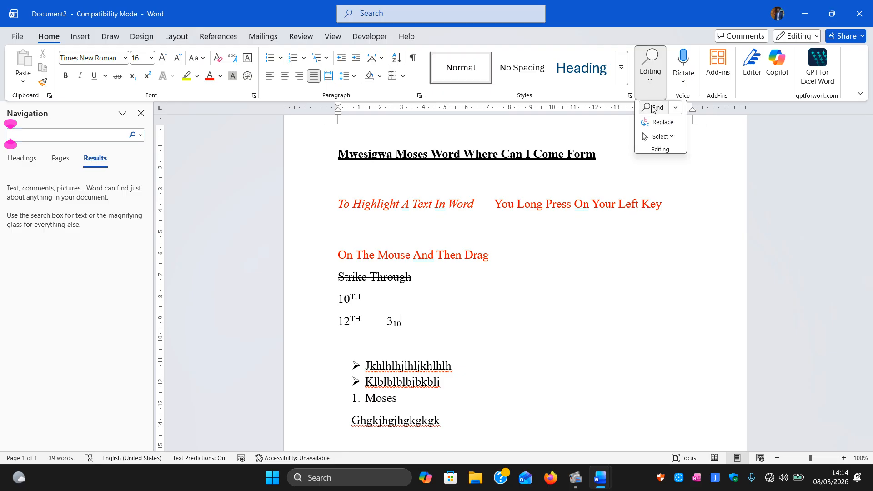
- Search for the author's first name, correcting a mistyped 'Mouse', to get 2 matches
click(45, 136)
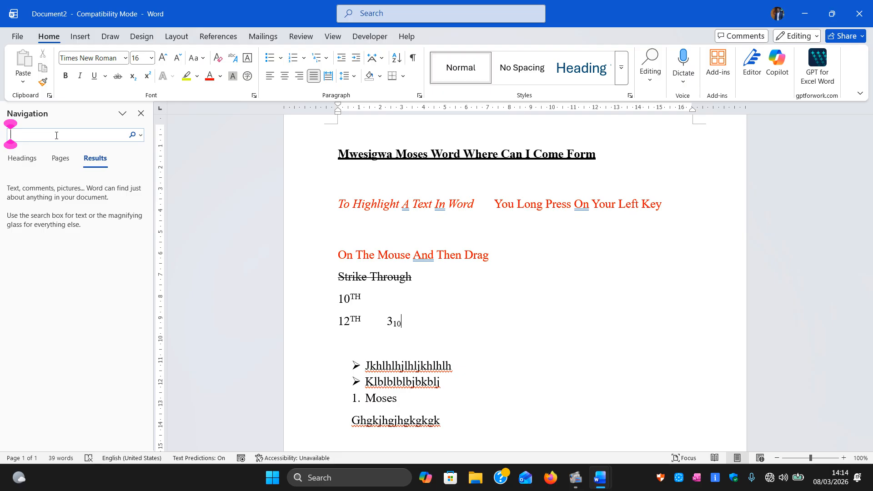
text(Mouse)
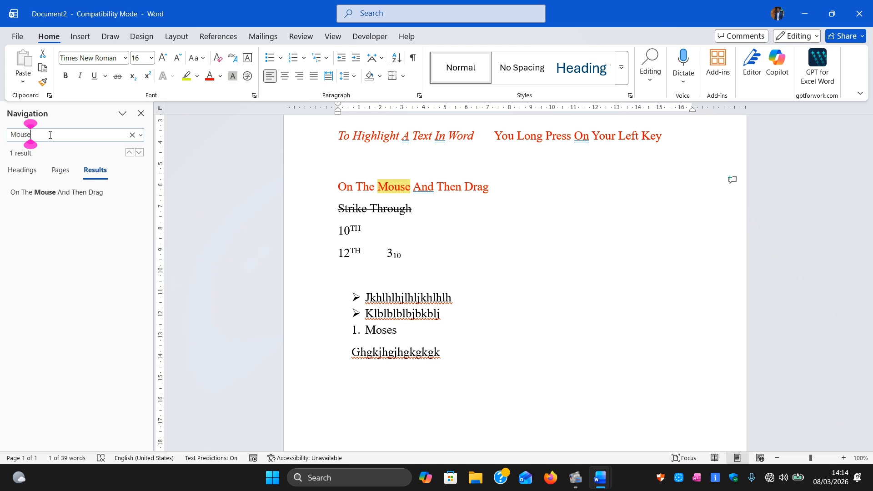
key(BackSpace)
key(BackSpace)
key(BackSpace)
key(BackSpace)
key(BackSpace)
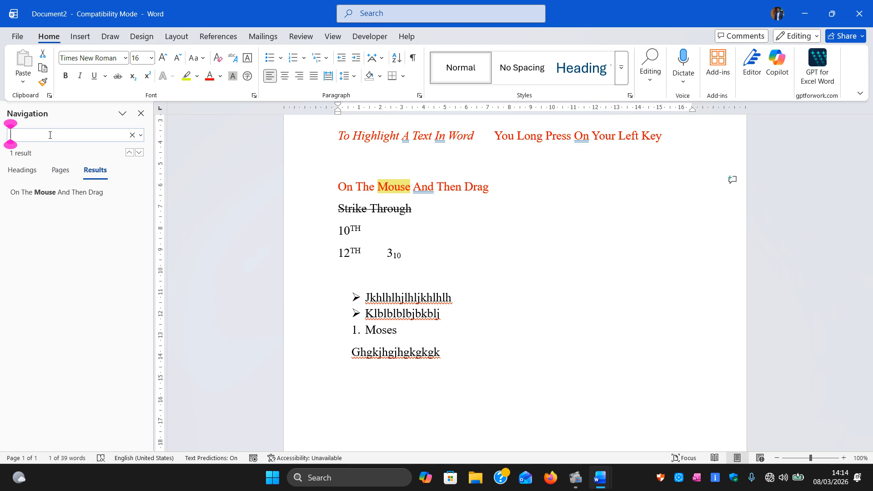
text(Moses)
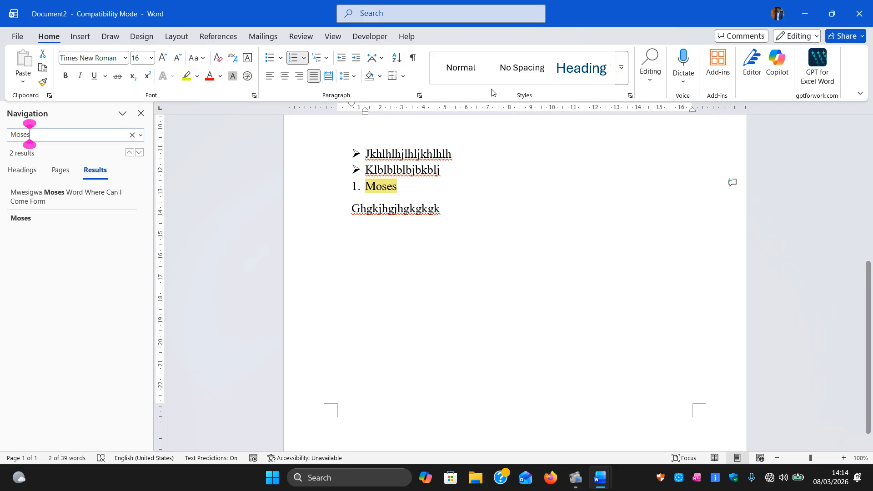
click(651, 82)
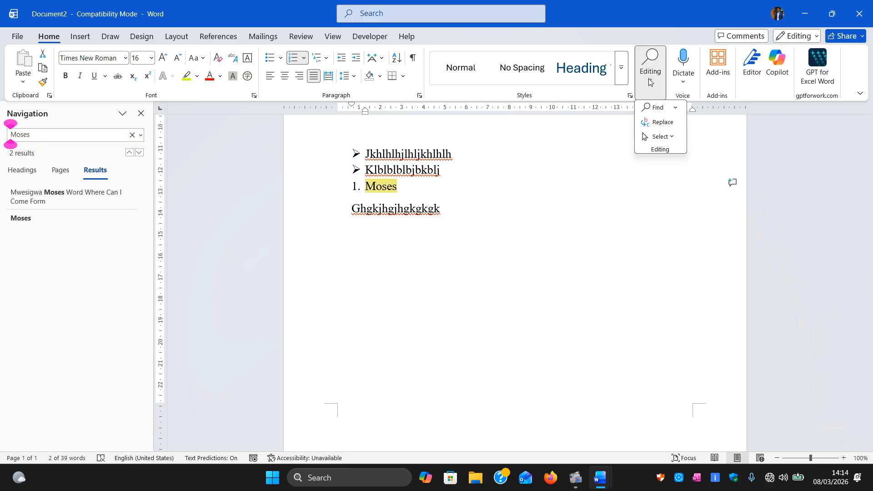
- Replace All occurrences of the author's first name with 'Cars', confirming the 2 replacements
click(657, 122)
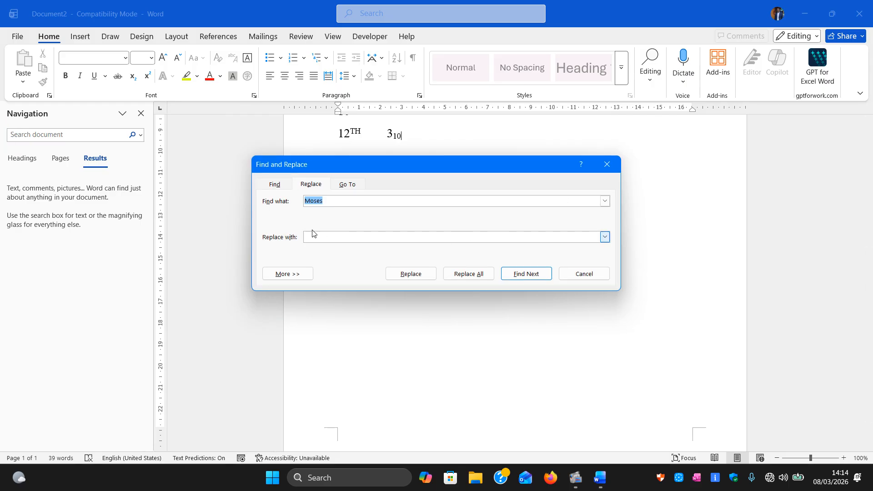
click(606, 164)
click(653, 82)
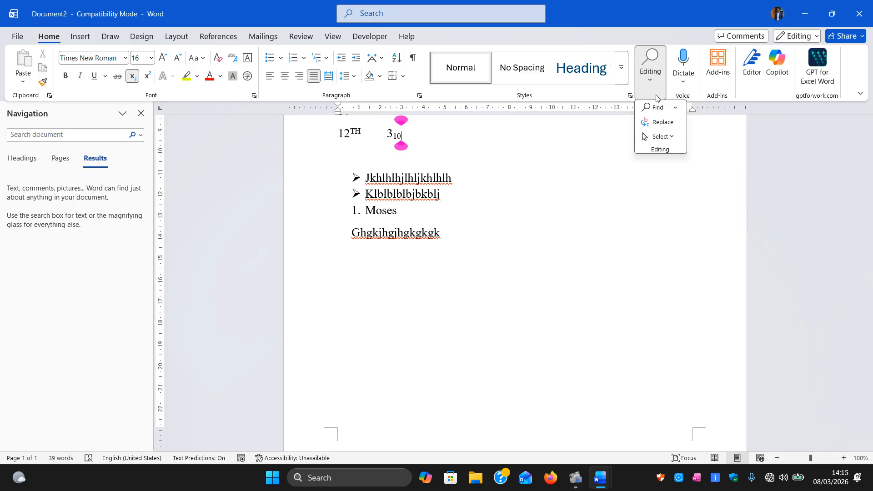
click(662, 122)
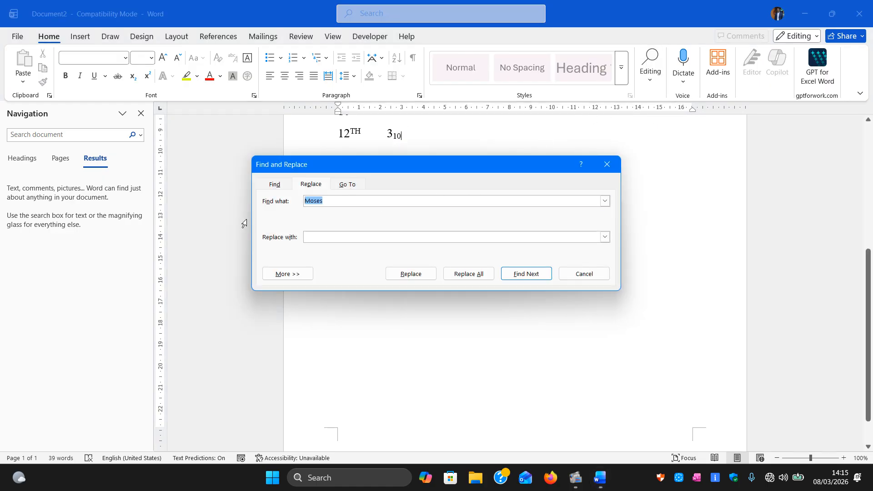
click(334, 202)
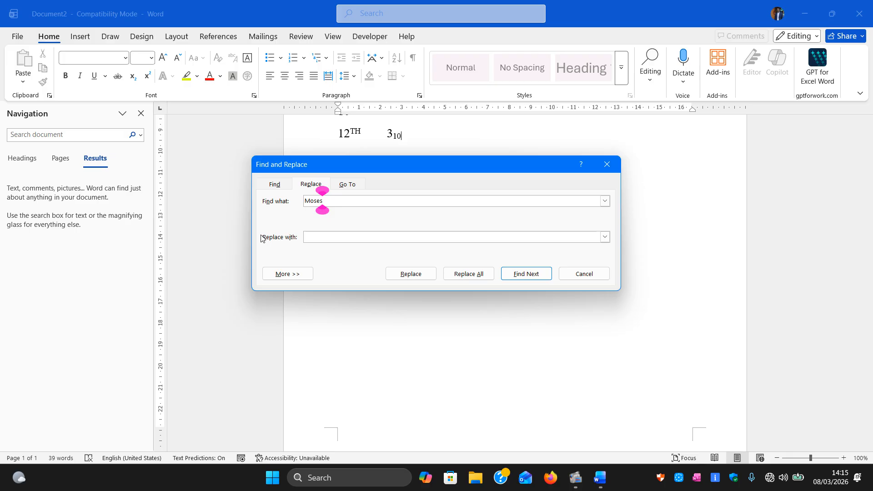
key(Tab)
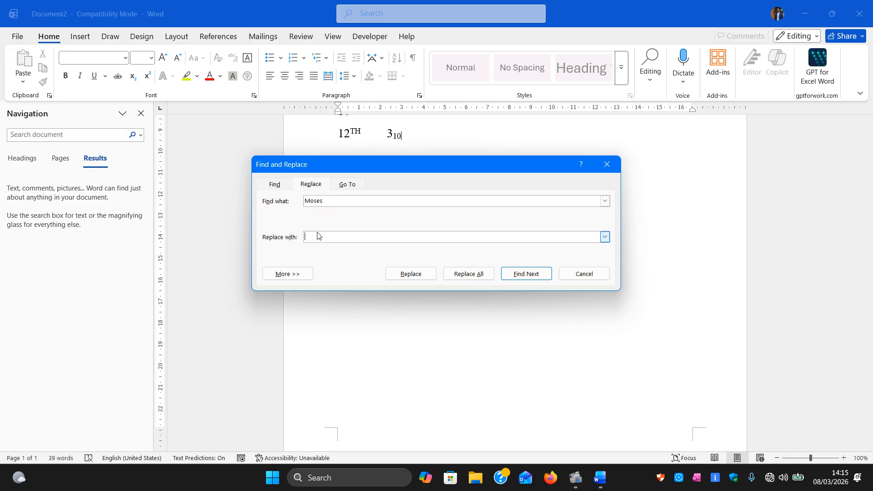
text(Cars)
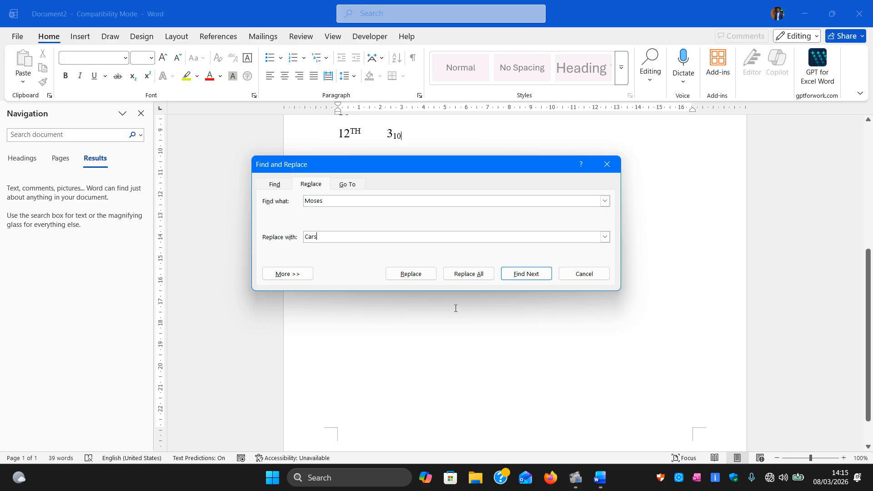
click(466, 273)
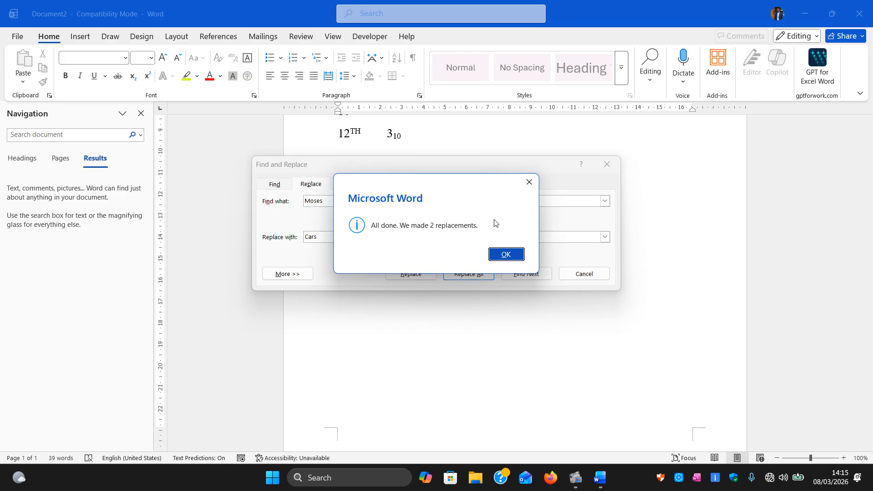
click(505, 254)
click(583, 273)
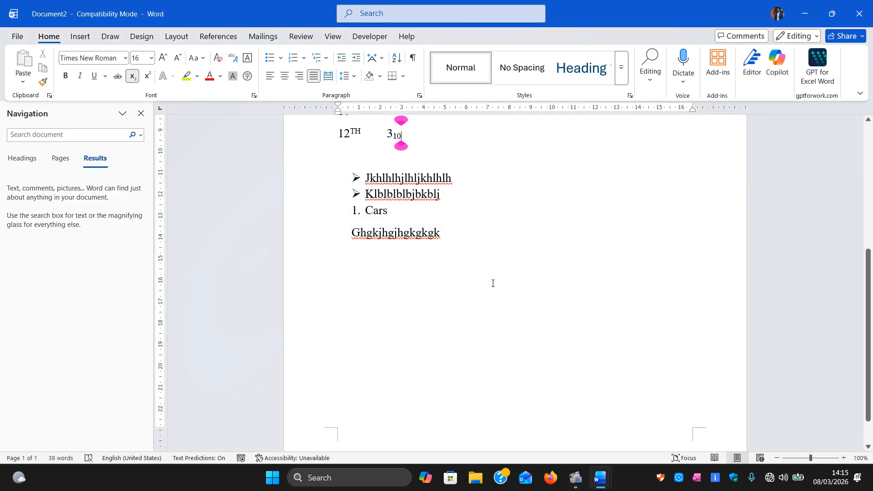
drag(394, 210, 364, 212)
scroll(413, 353, up, 5)
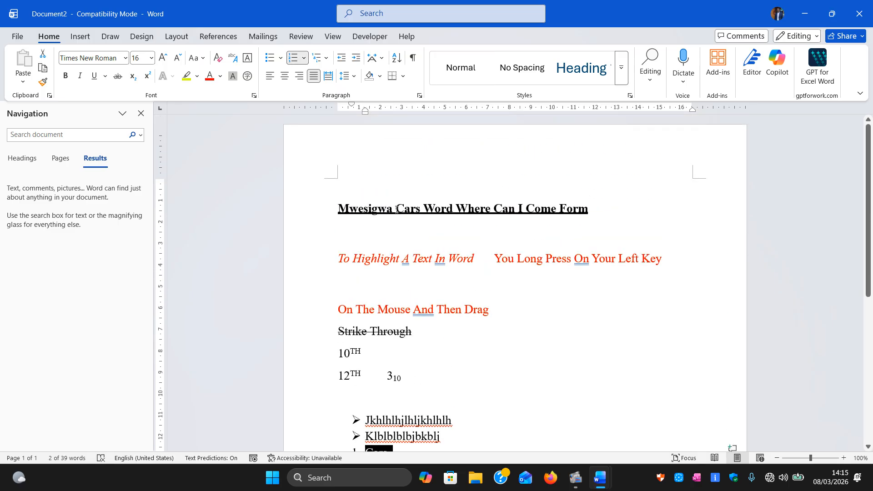
double_click(397, 209)
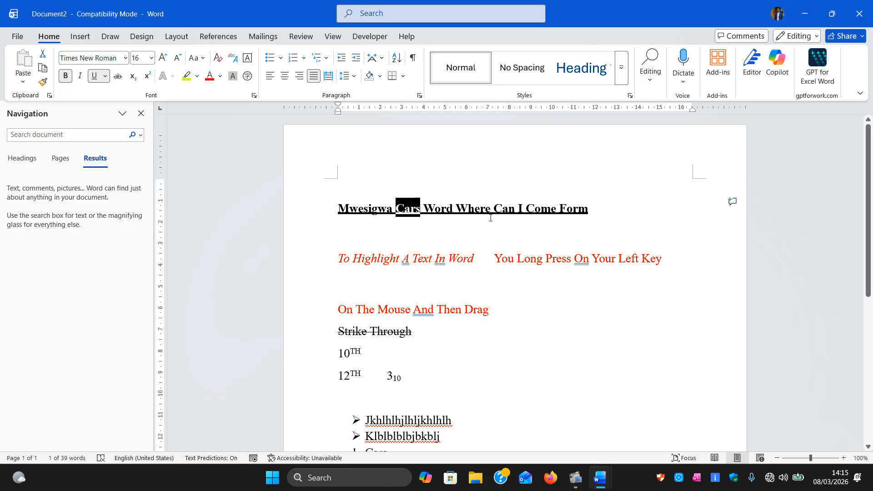
click(649, 78)
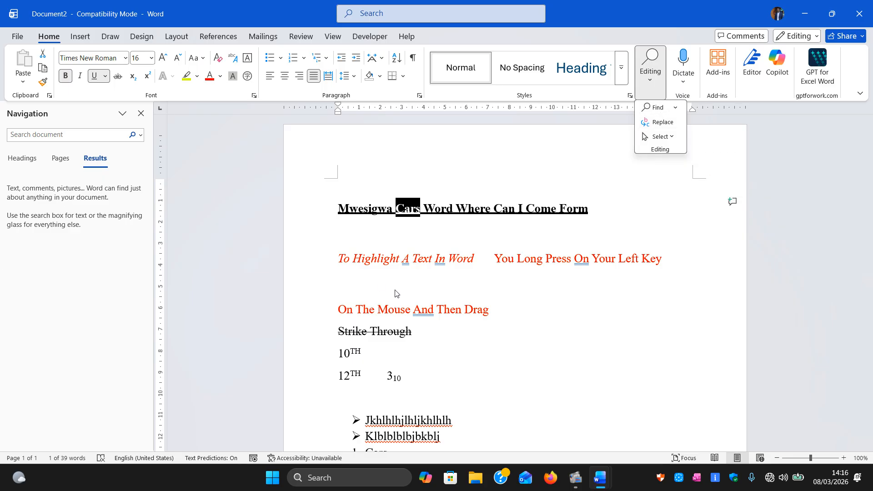
click(611, 340)
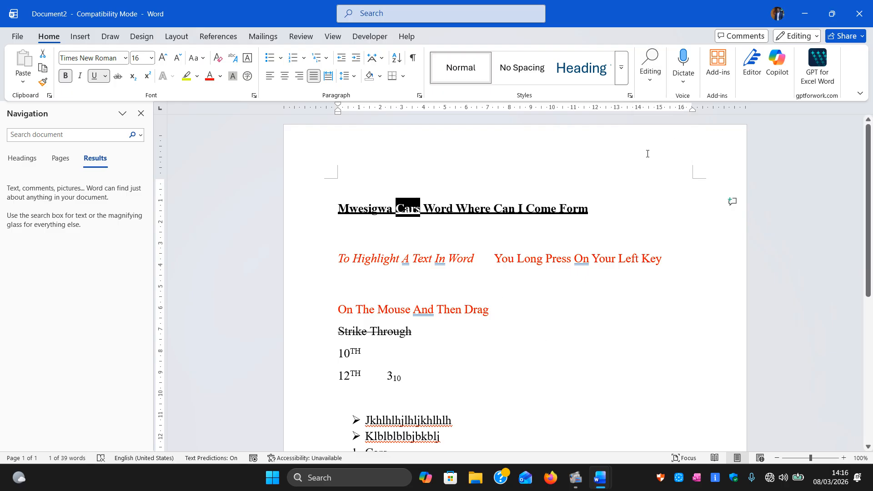
- Open the Editor pane, showing 3 spelling and 4 grammar corrections
click(682, 81)
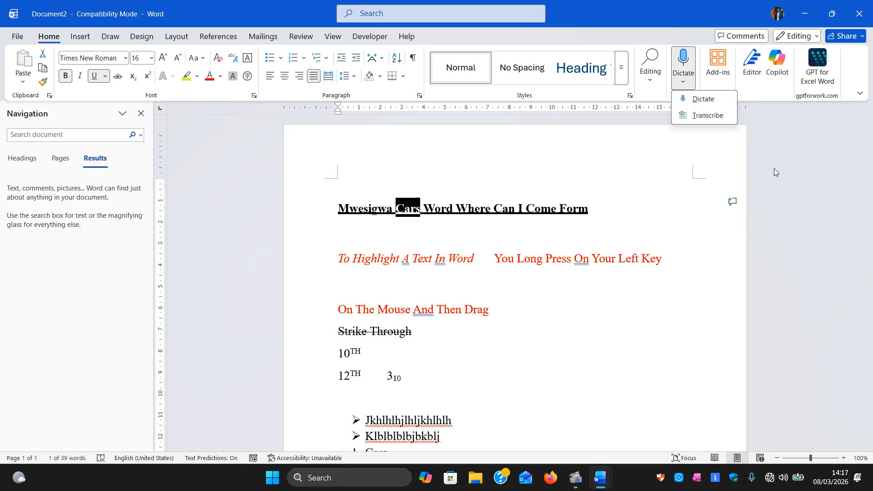
click(778, 174)
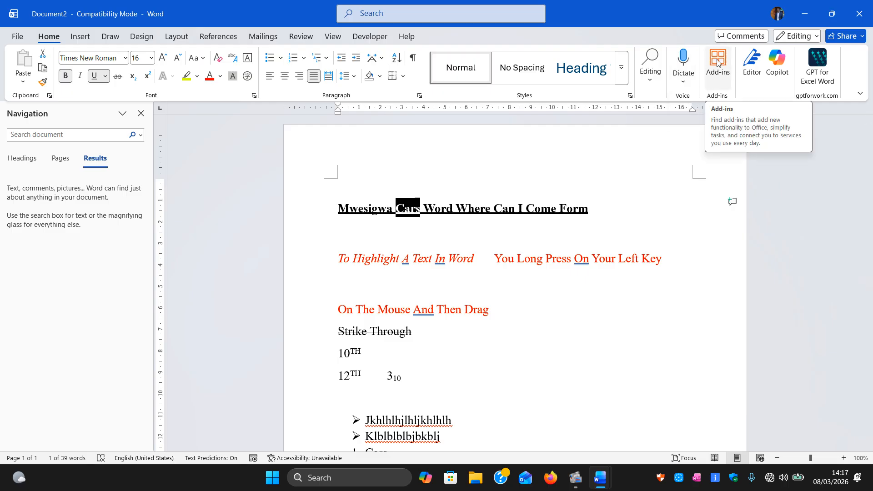
click(748, 63)
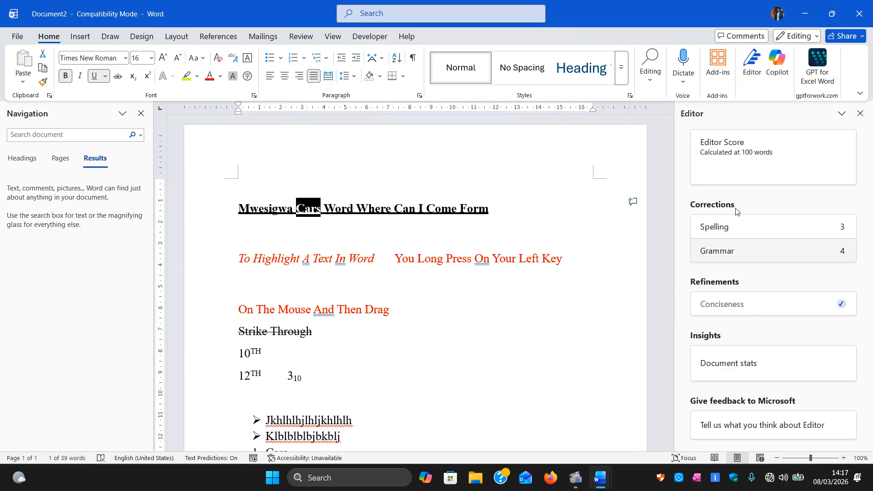
- Jump to the first spelling issue, then close the Editor and Navigation panes
click(717, 230)
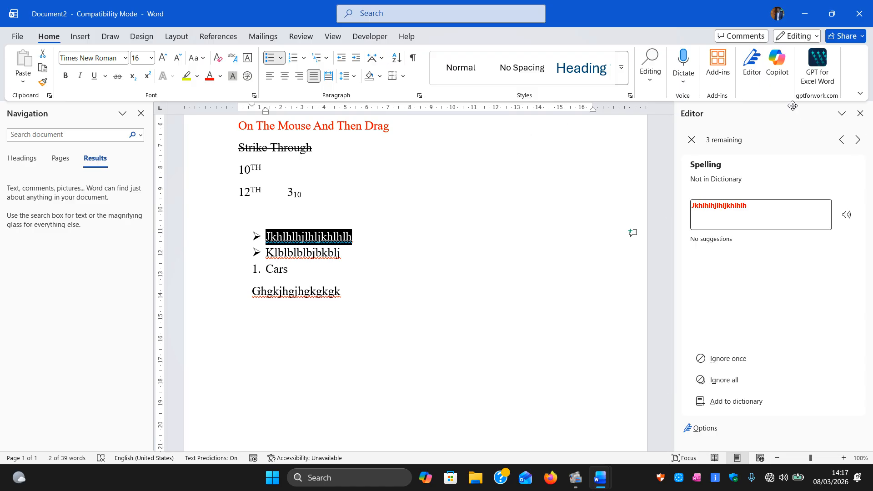
click(859, 113)
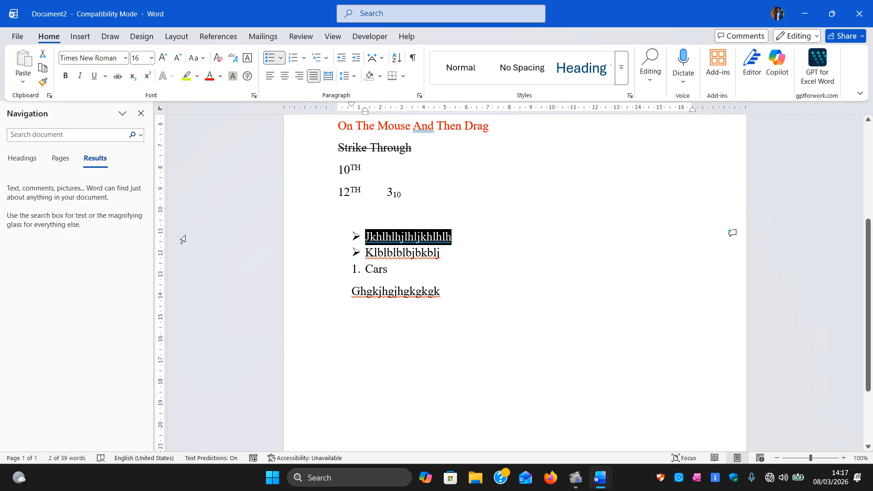
click(136, 120)
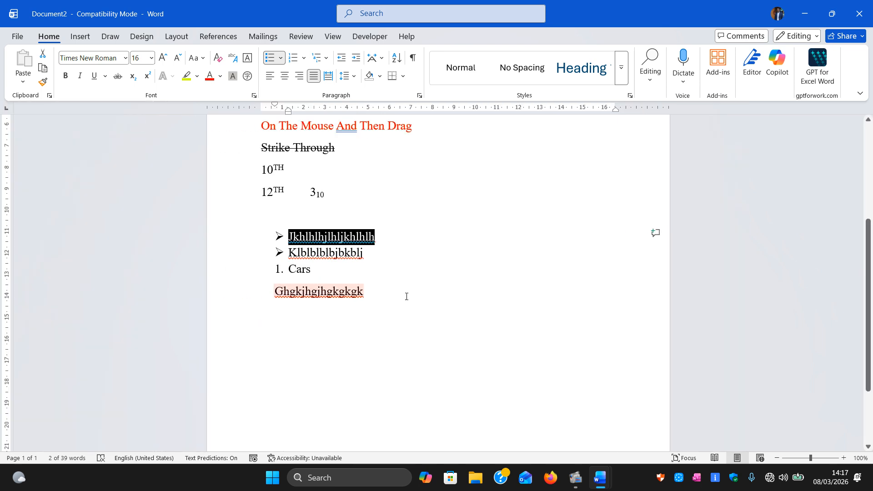
click(411, 278)
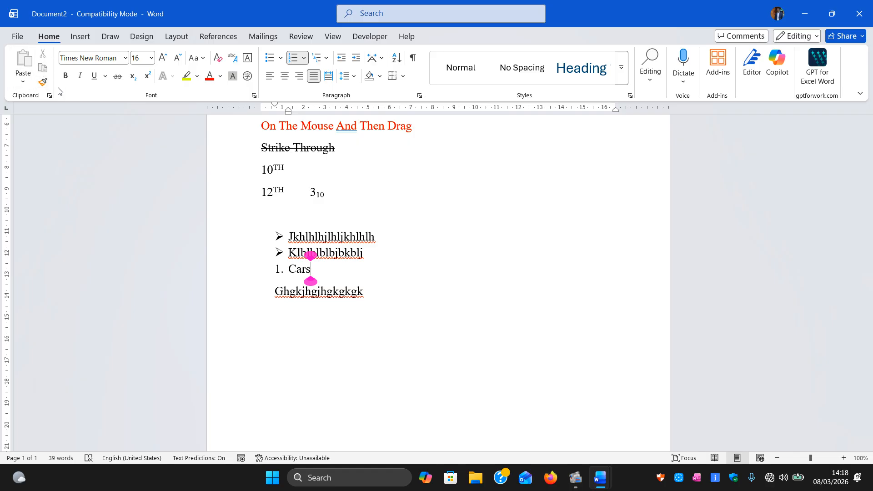
scroll(374, 316, down, 3)
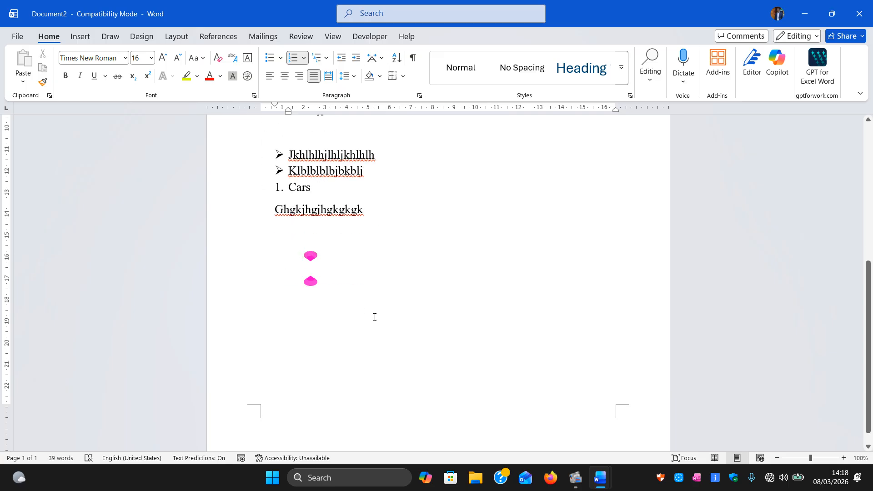
scroll(374, 317, down, 1)
scroll(375, 317, up, 1)
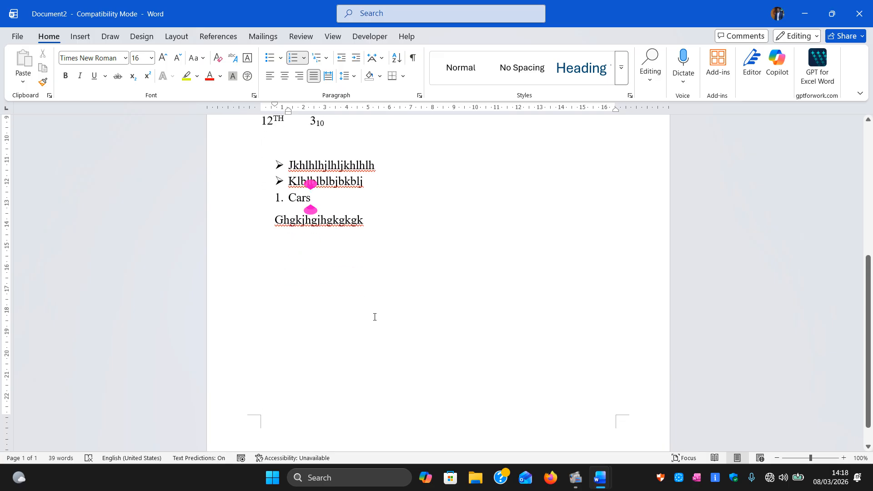
scroll(374, 315, up, 1)
scroll(374, 315, down, 1)
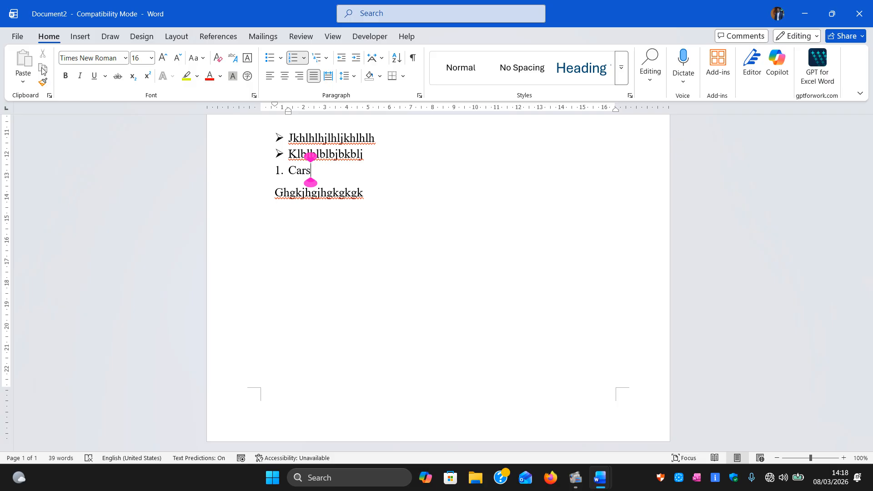
click(367, 195)
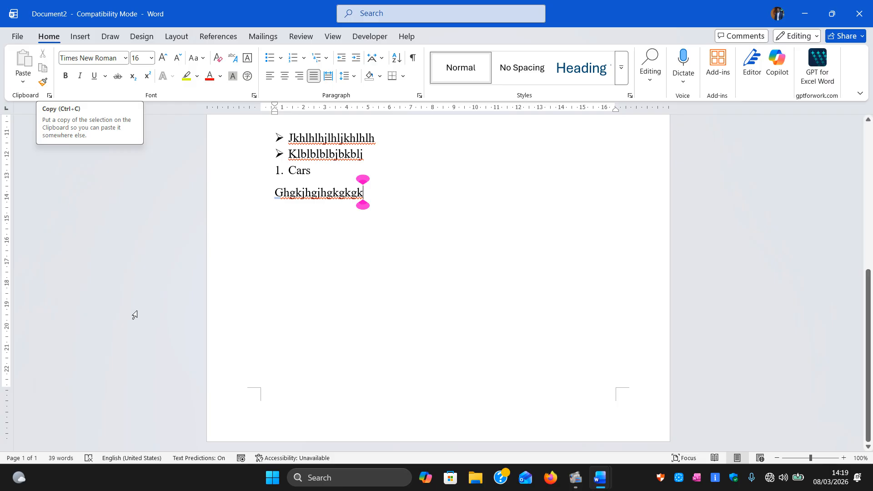
- Type 'Word' on the empty line, copy it, and start a new line
click(313, 261)
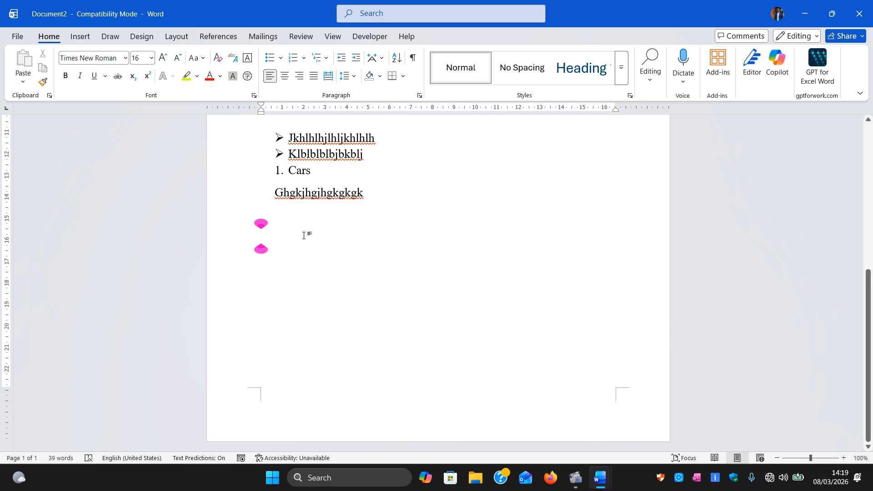
text(Word)
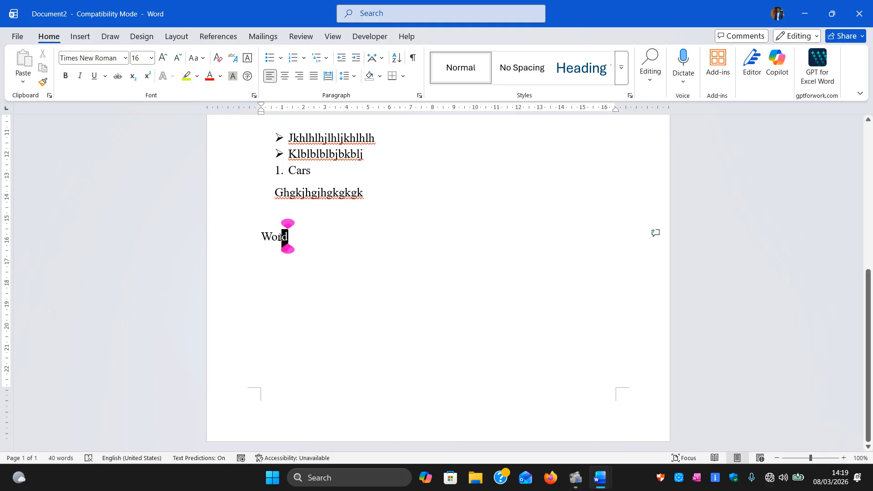
drag(287, 235, 260, 236)
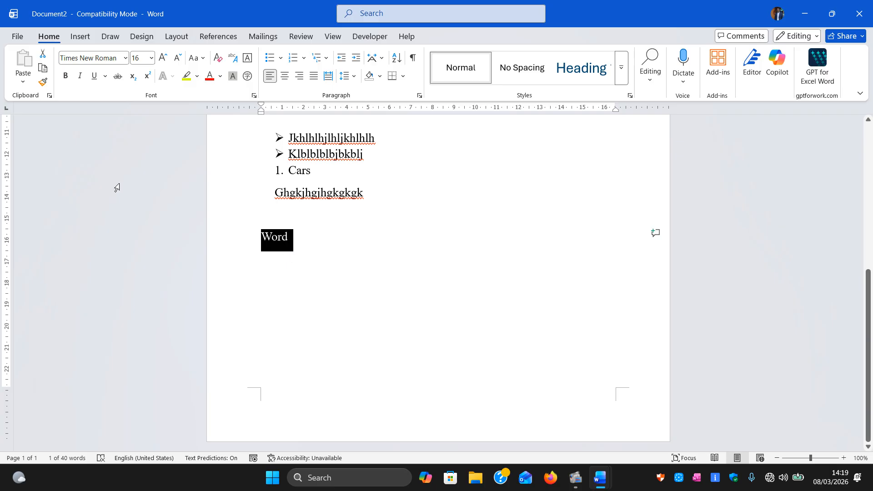
click(43, 68)
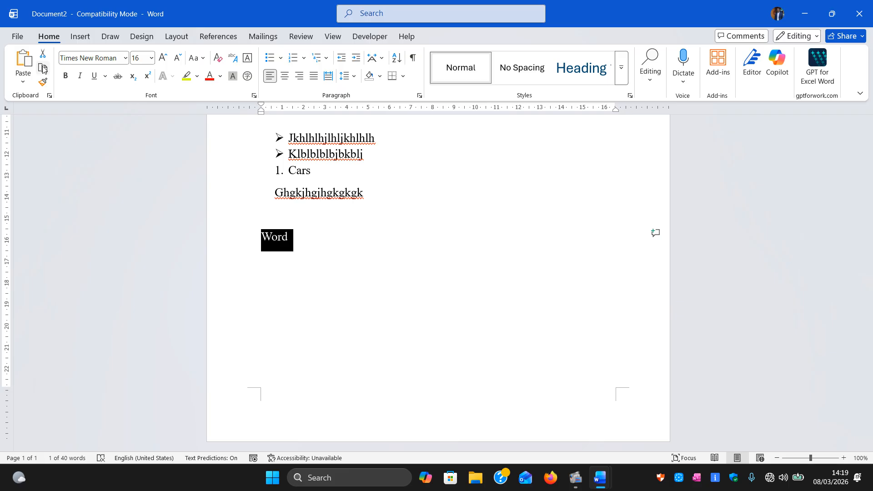
click(294, 246)
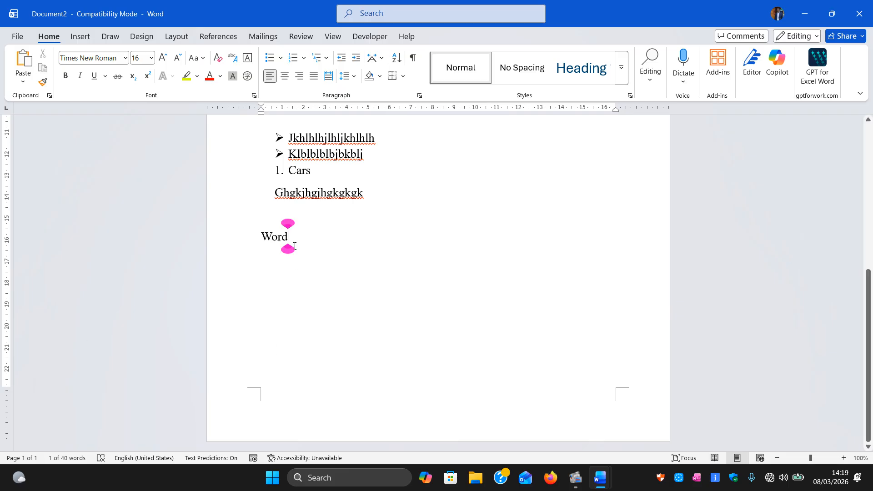
key(Return)
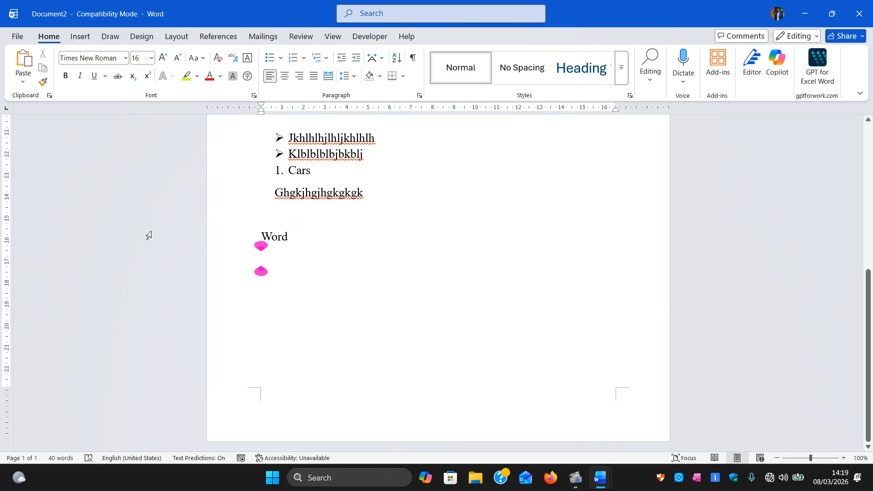
- Paste five more copies of 'Word', then delete all six 'Word' lines
click(20, 61)
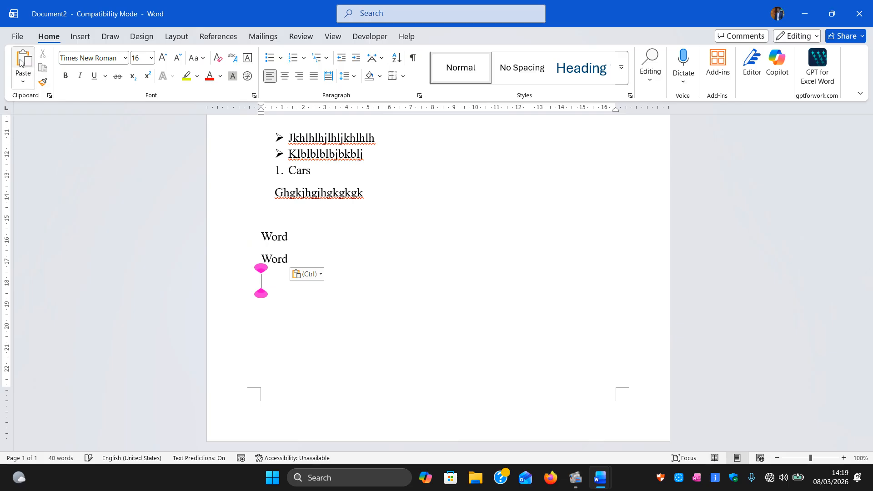
click(20, 61)
click(20, 61)
click(20, 62)
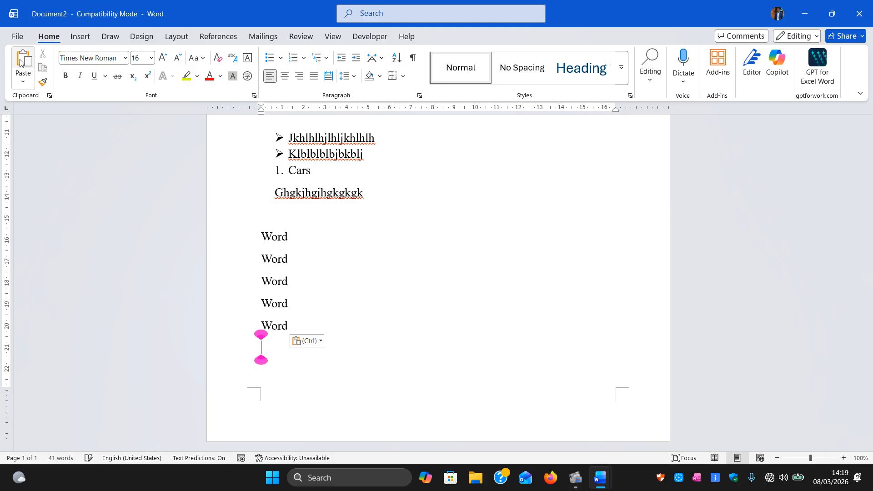
click(20, 62)
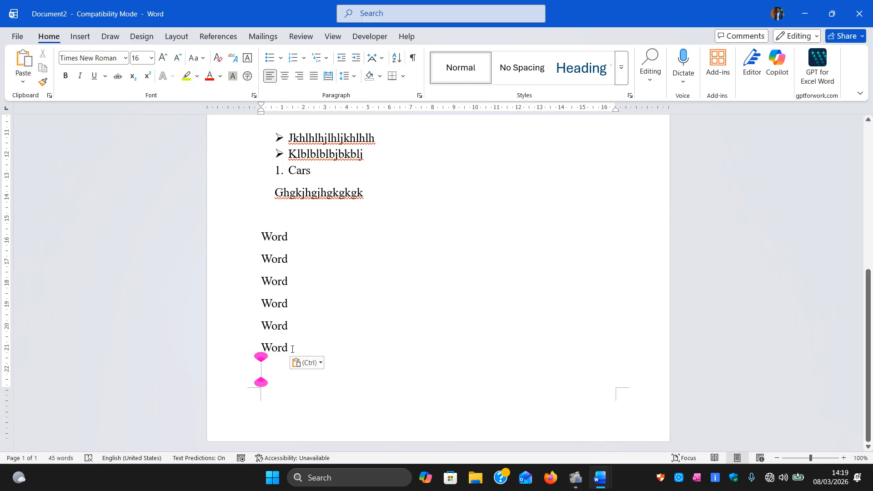
drag(290, 347, 262, 234)
key(Delete)
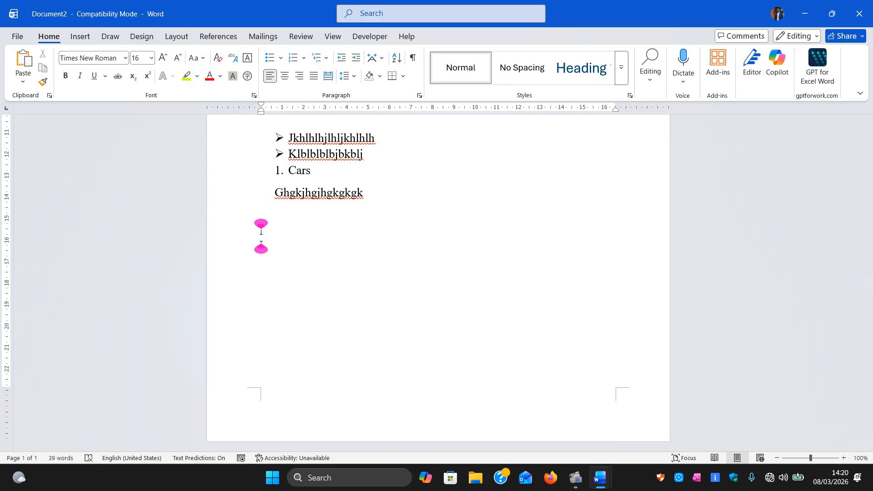
- Type 'Copy is to have a small sample of the document or of the text while the original is still there'
text(Copy)
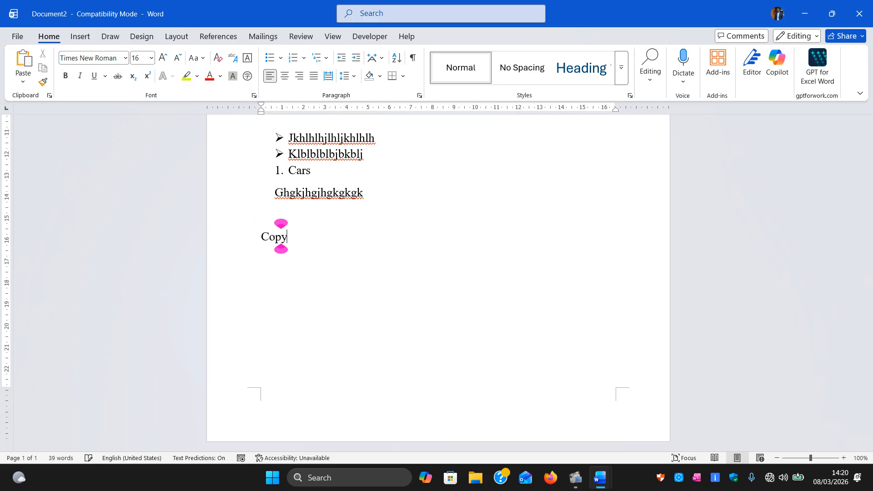
text( is to )
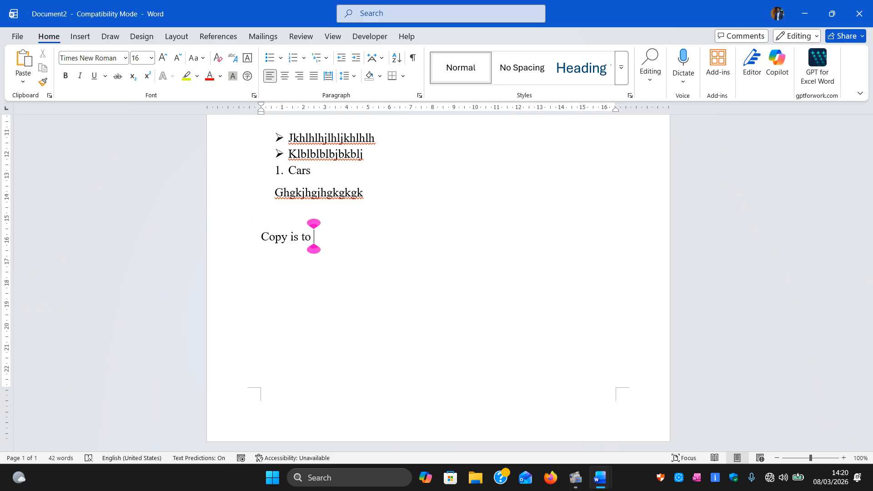
text(have a small)
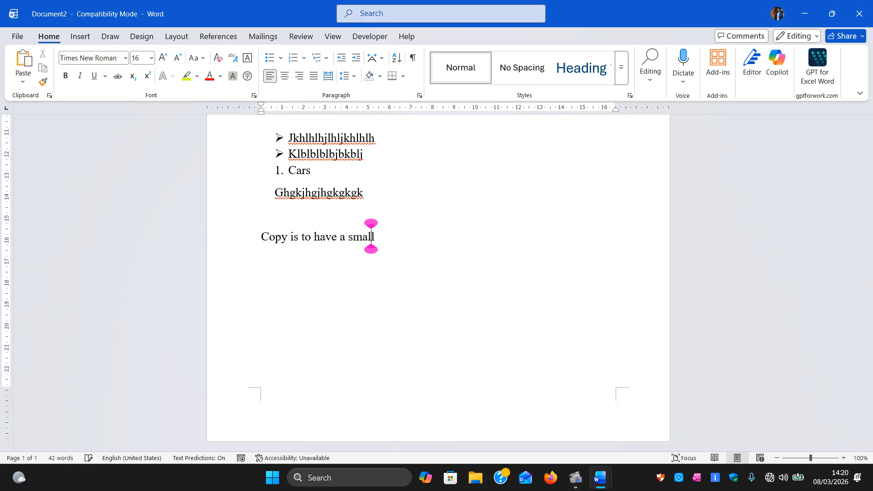
text( sample of the )
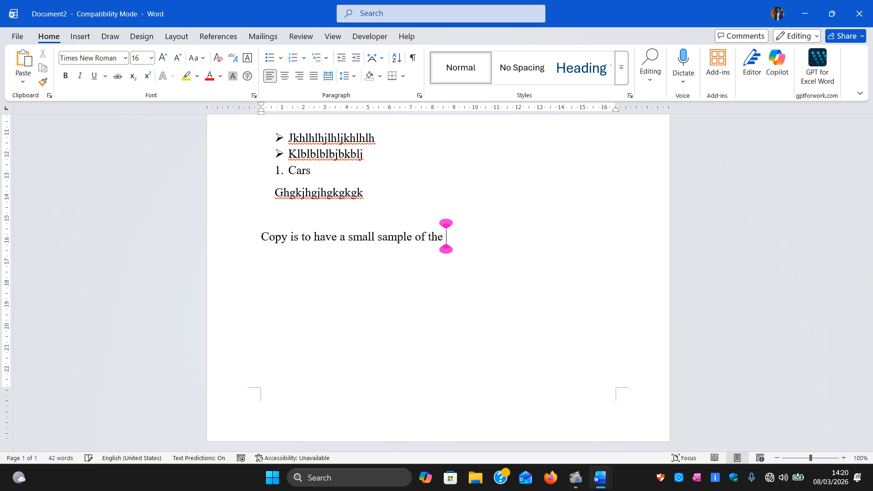
text(document o)
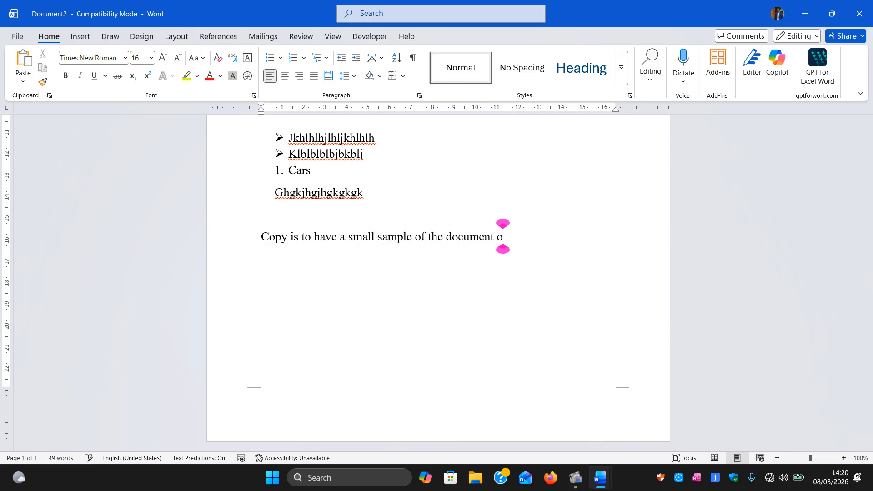
text(r of the tes)
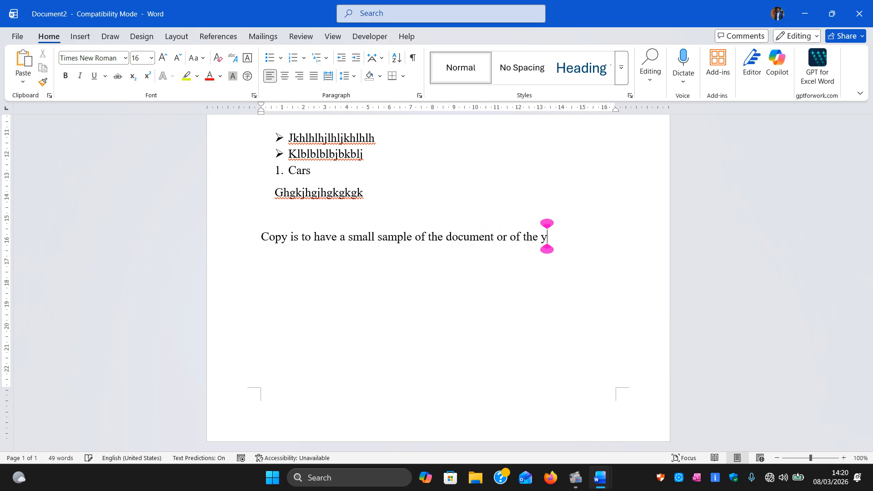
key(BackSpace)
text(xt while the )
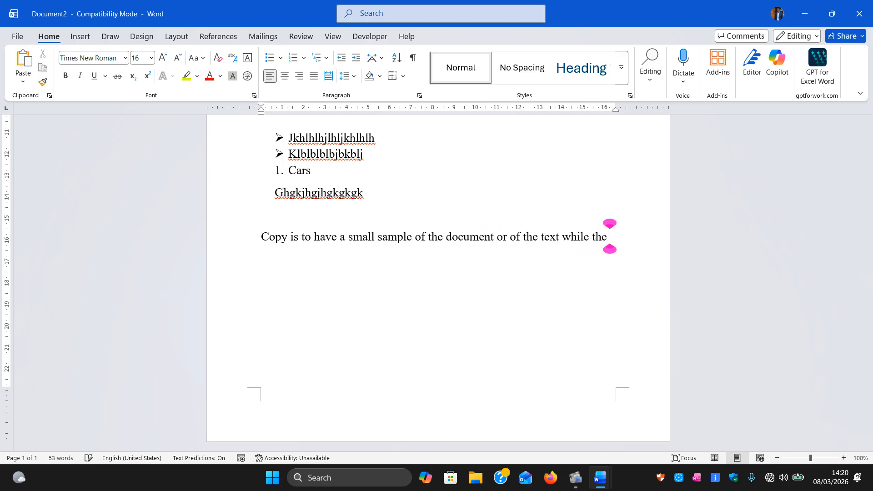
text(original )
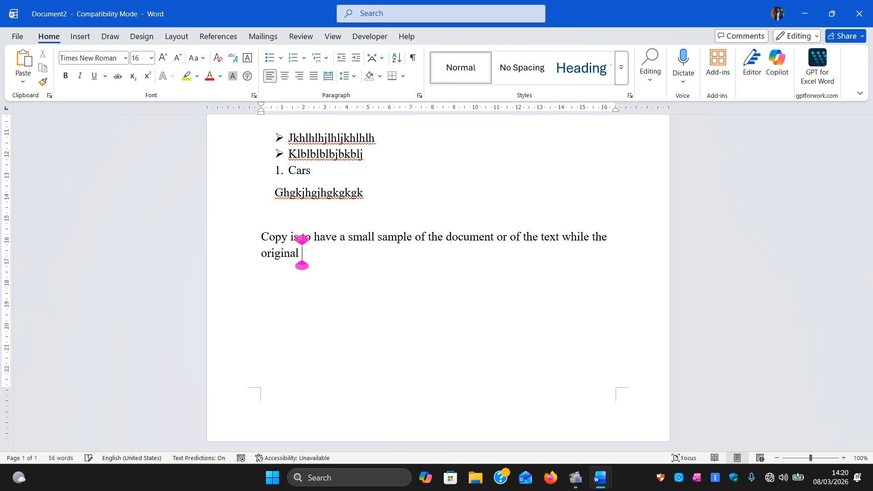
text(is still there)
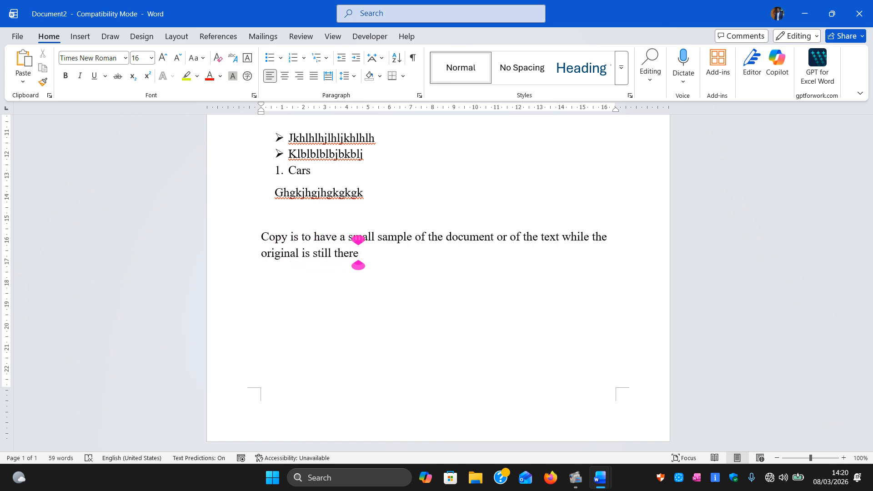
- Add the line 'Paste is to put the text you have copied in one of the document locations that you need'
key(Return)
text(P)
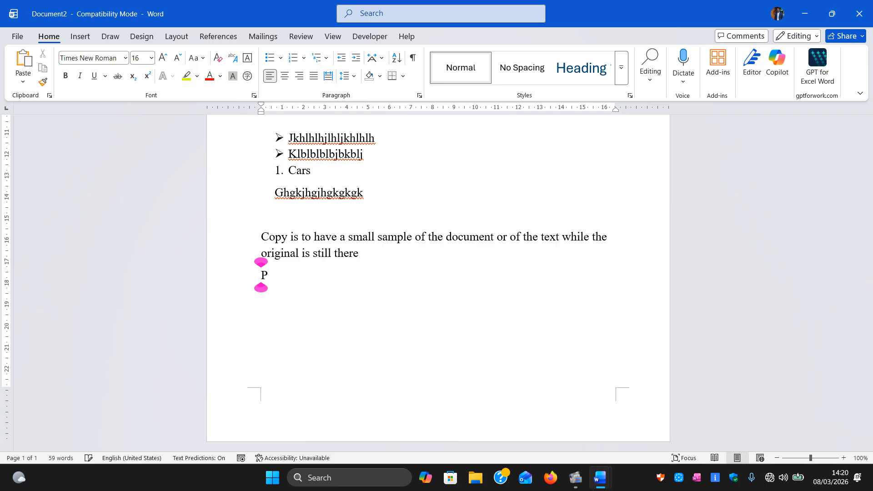
text(aste is to )
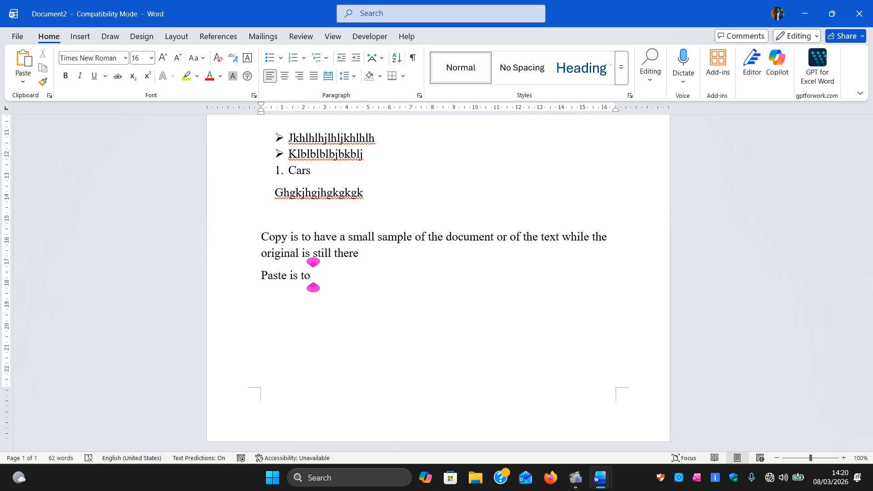
text(put the )
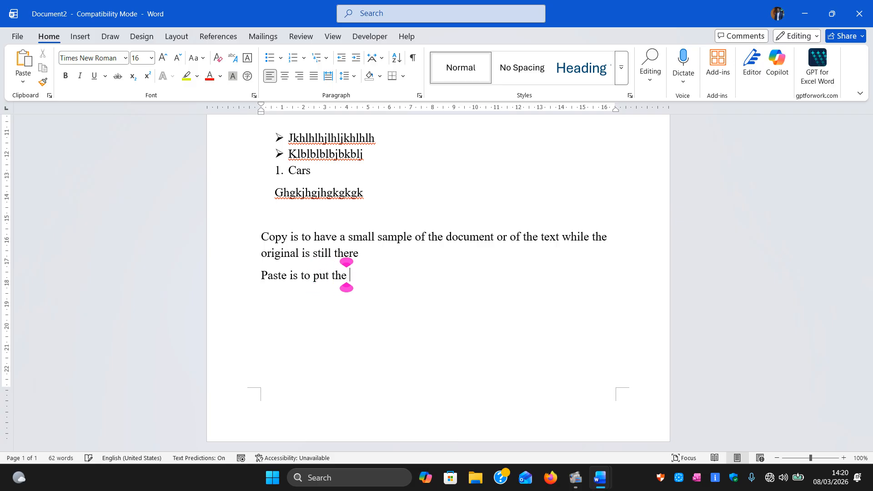
text(texpe)
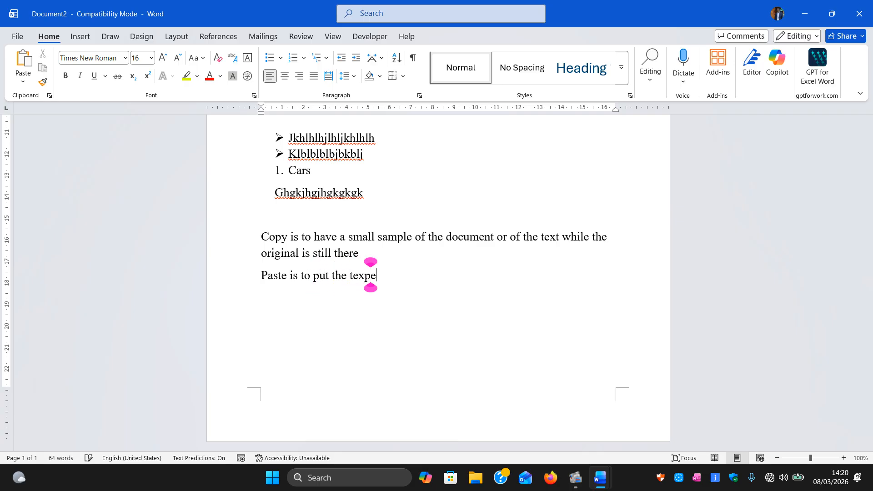
key(BackSpace)
key(BackSpace)
text(t you hav)
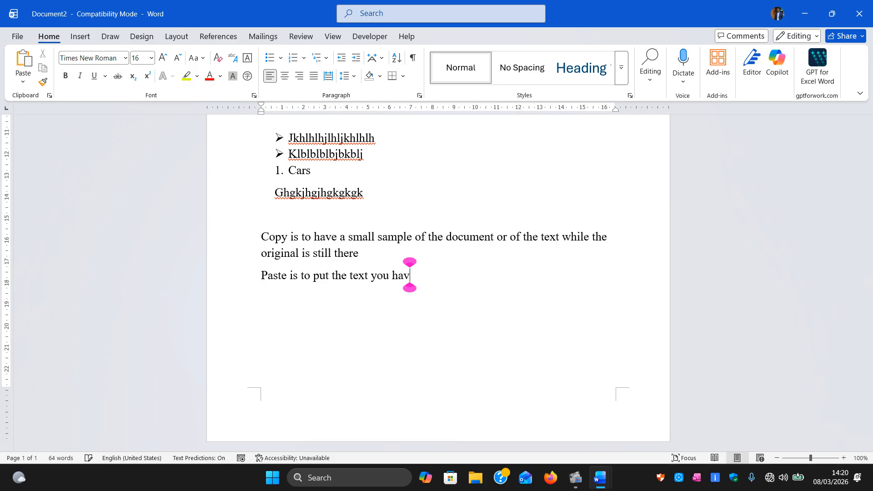
text(e copie)
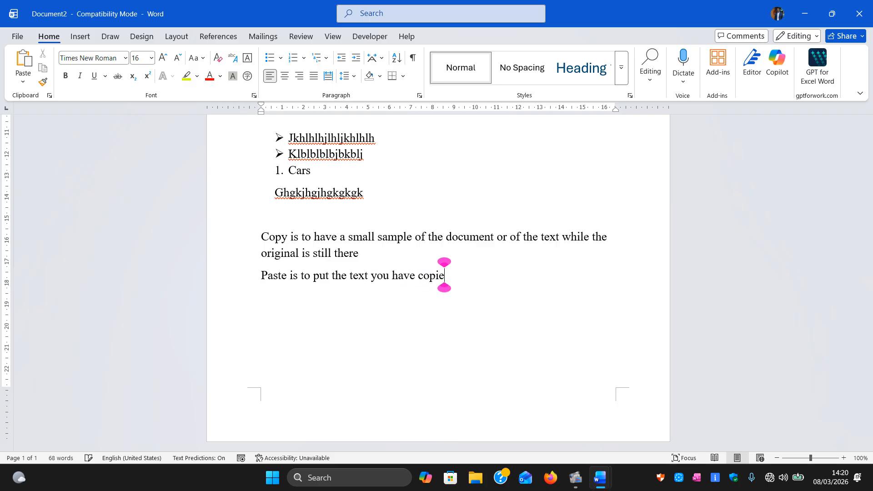
text(d in the)
key(BackSpace)
key(BackSpace)
key(BackSpace)
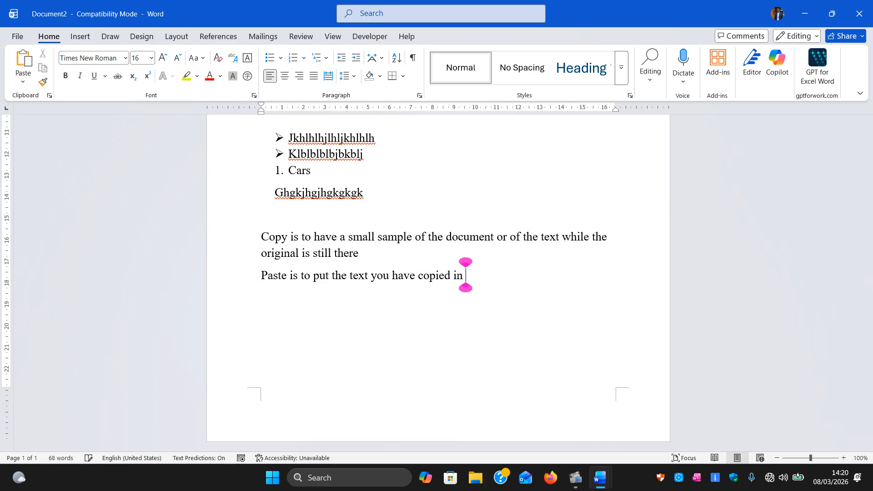
text(on)
key(BackSpace)
text(e of nth)
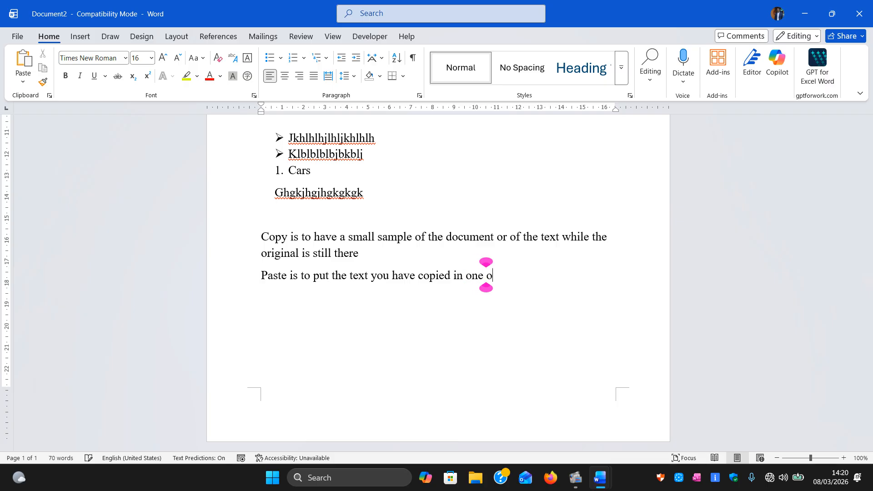
key(BackSpace)
key(BackSpace)
key(BackSpace)
text(the )
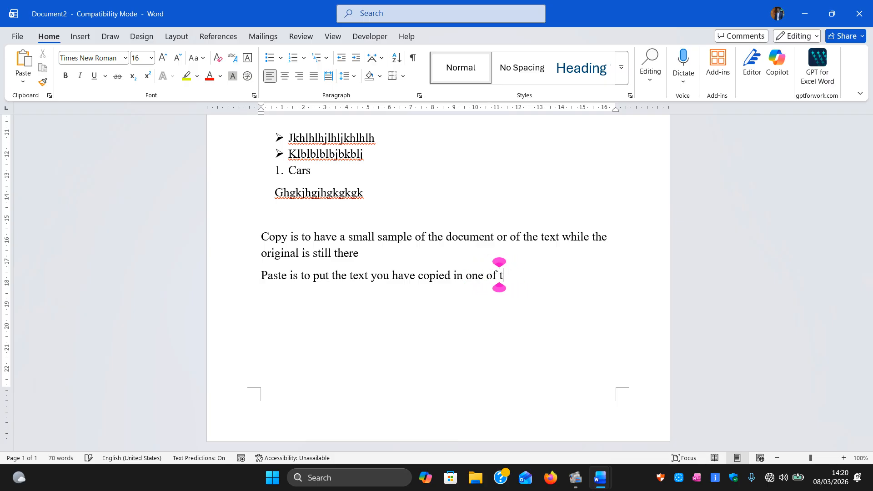
text(document)
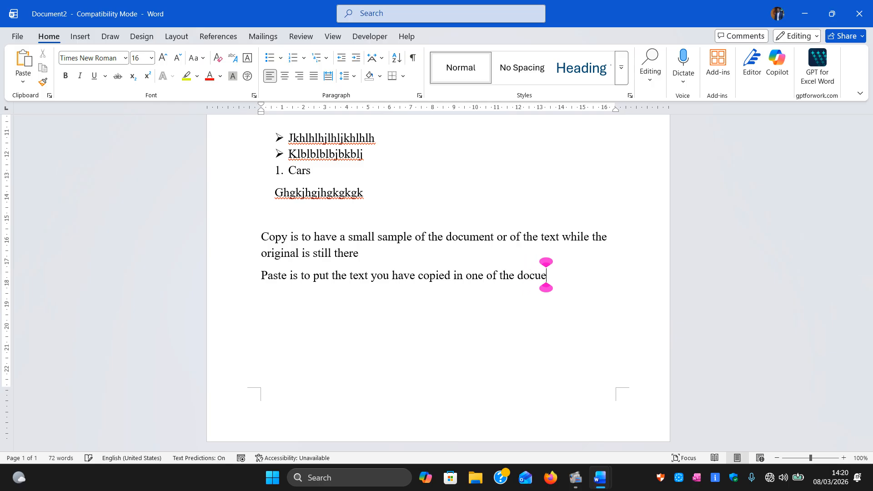
text( loc)
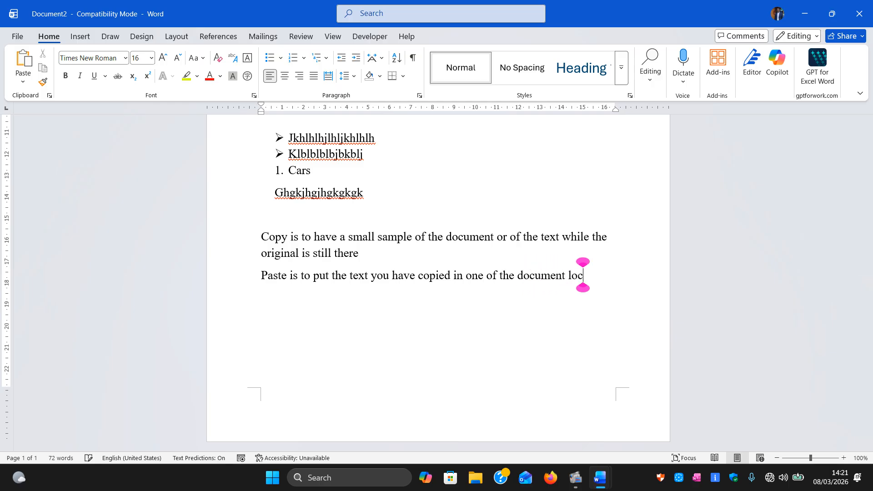
text(ations that you need)
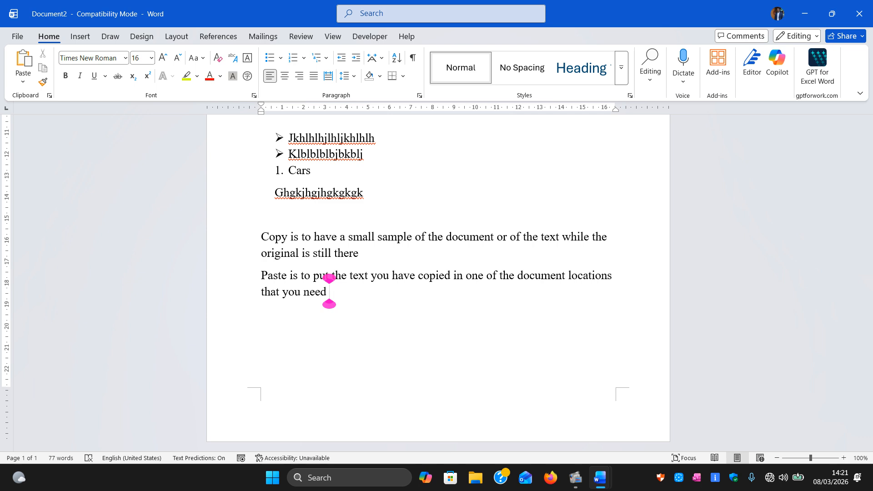
- Add the line 'Cut is remove the original text and paste it some where else in the document'
key(Return)
text(C)
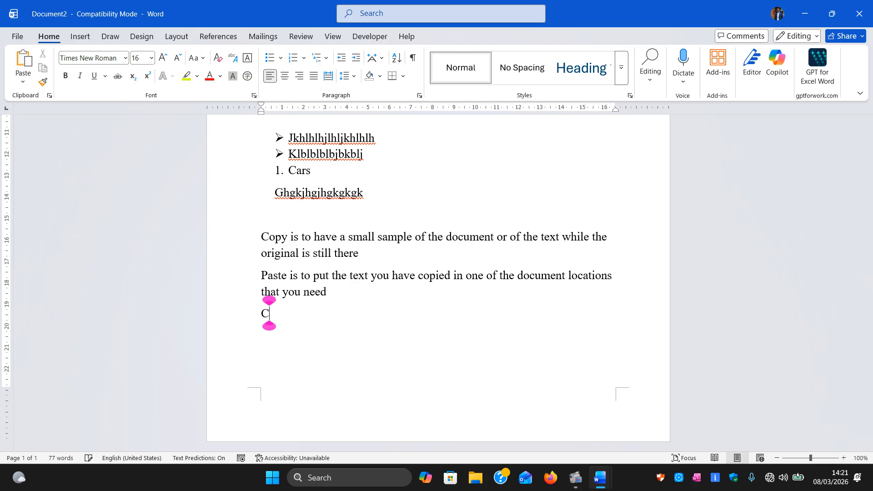
text(u)
key(BackSpace)
text(ut)
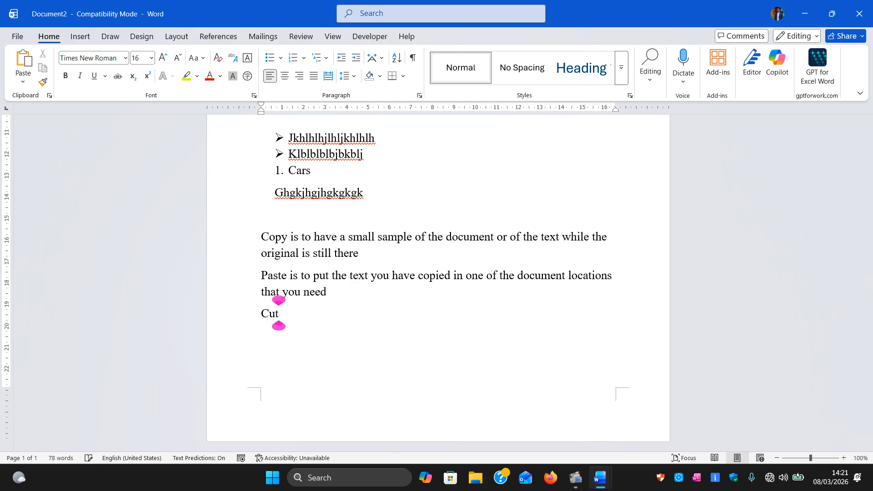
text( is temo)
key(BackSpace)
key(BackSpace)
key(BackSpace)
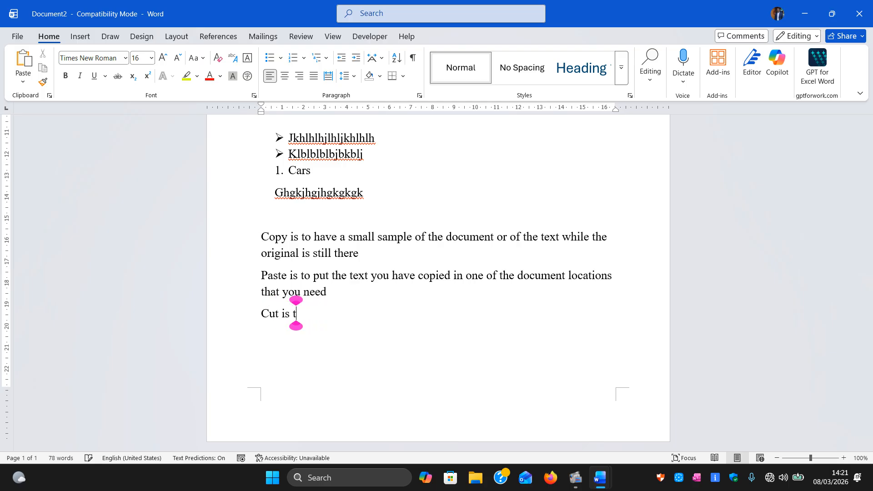
key(BackSpace)
text(remove )
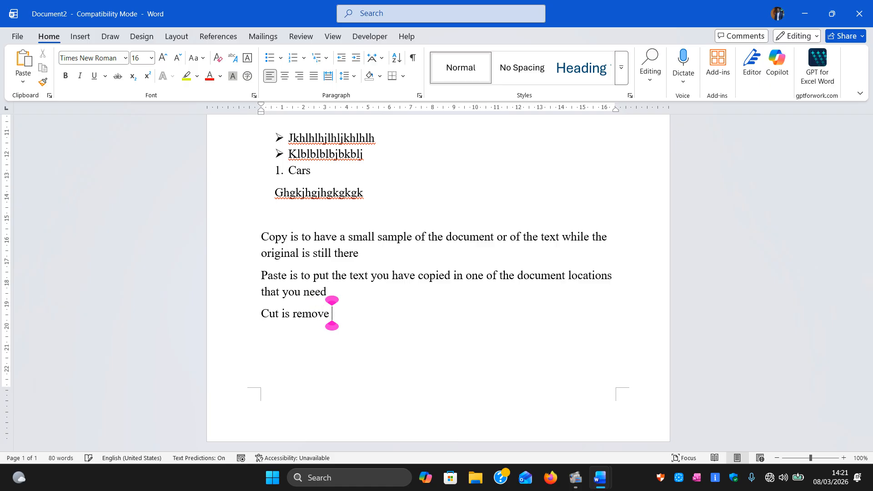
text(the origin)
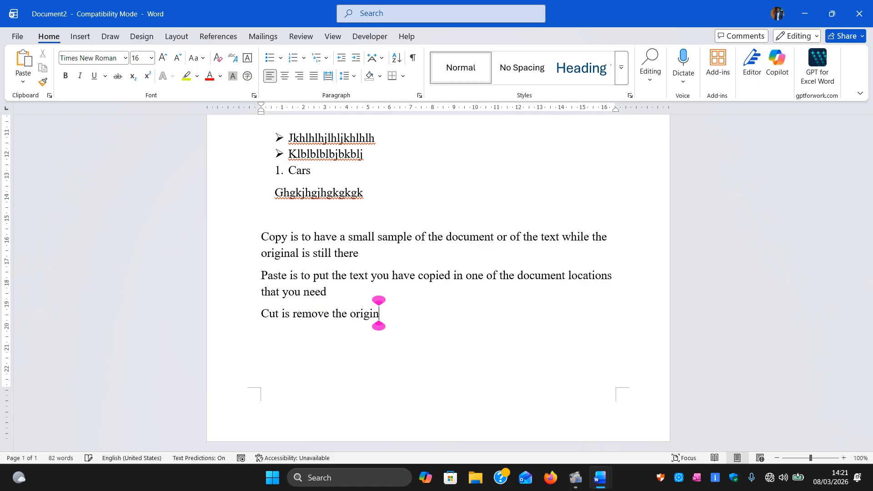
text(al text and)
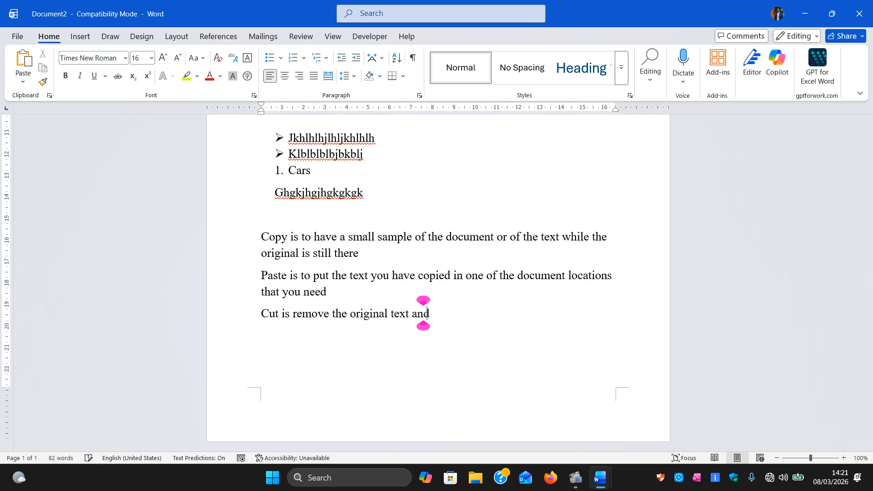
text( past i)
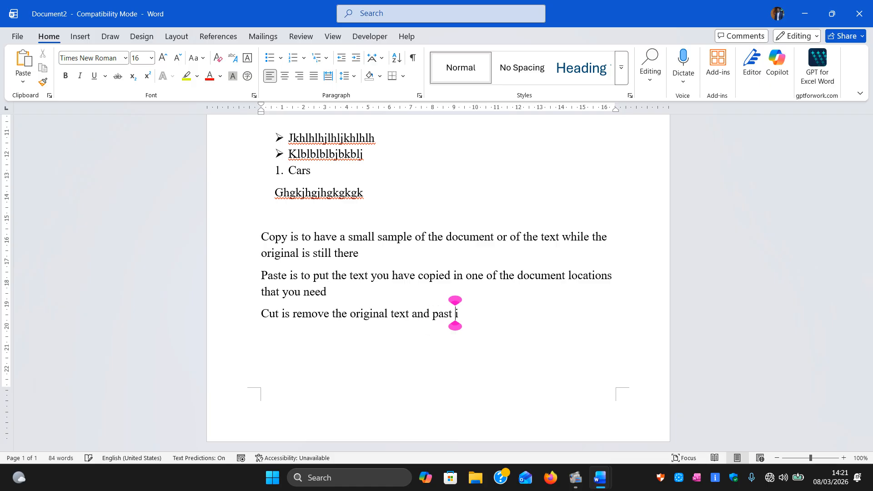
key(BackSpace)
key(BackSpace)
text(e it)
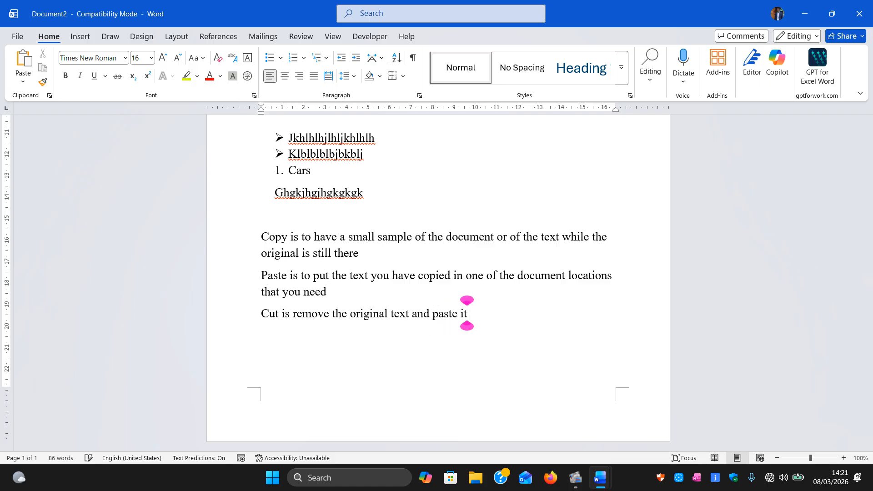
text( some wher)
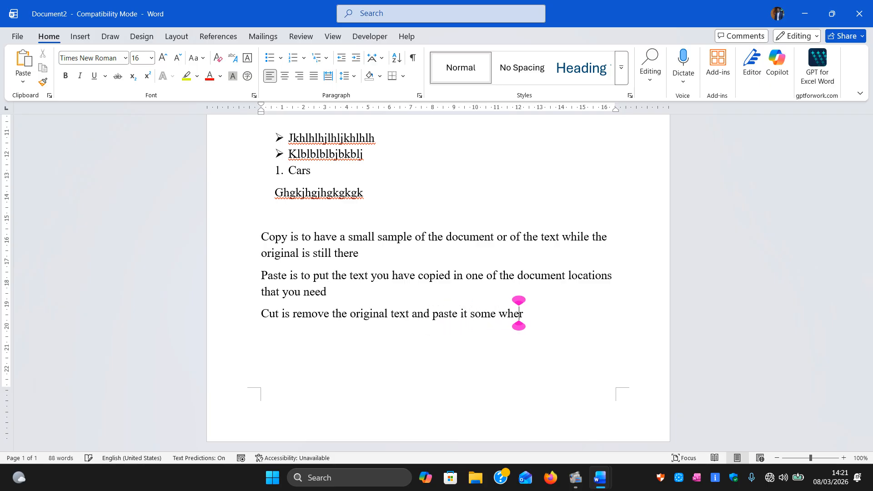
text(e els)
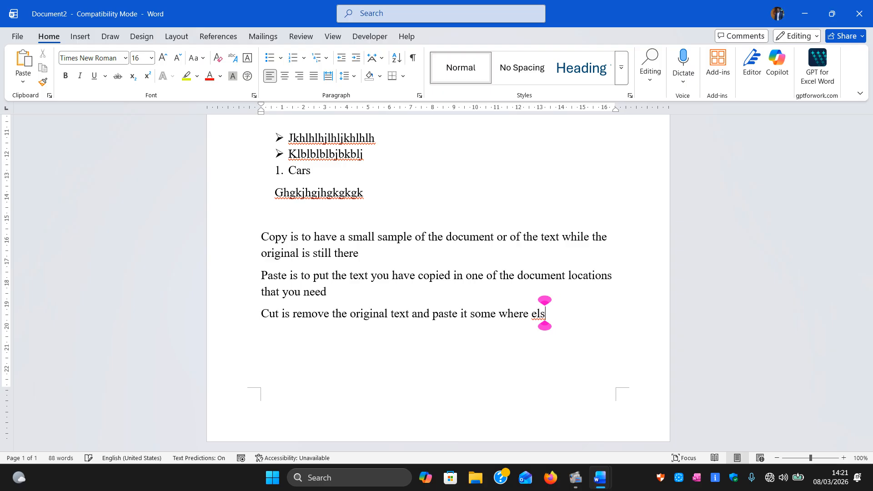
text(e in the docume)
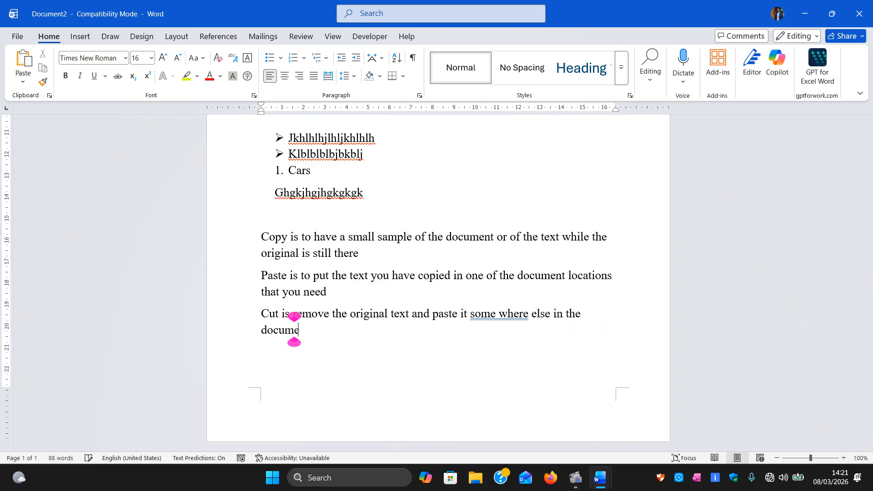
text(nt)
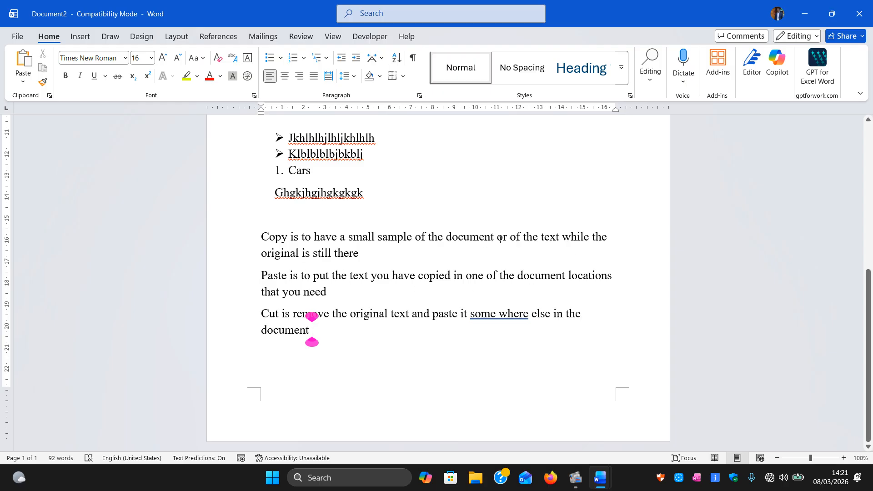
- Cut 'the document or of' out of the Copy definition sentence
drag(518, 238, 428, 236)
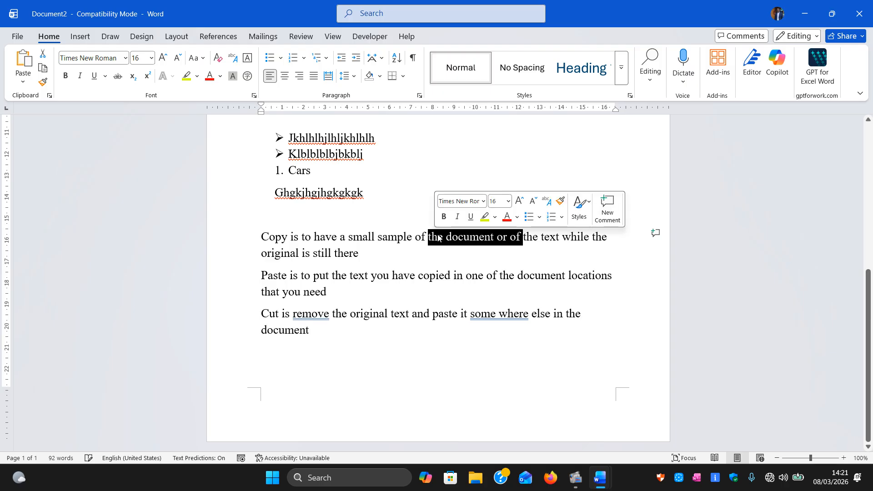
key(ctrl+x)
click(428, 236)
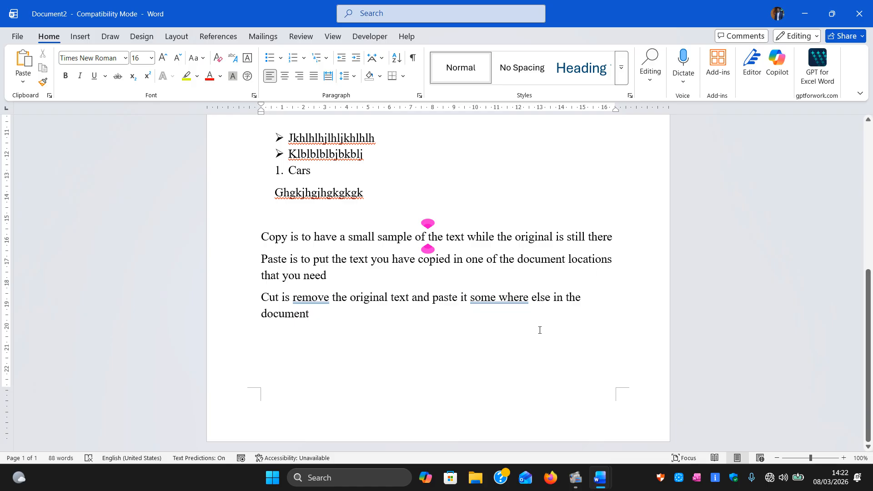
scroll(539, 327, up, 2)
scroll(540, 326, down, 2)
scroll(527, 314, up, 1)
scroll(519, 304, down, 1)
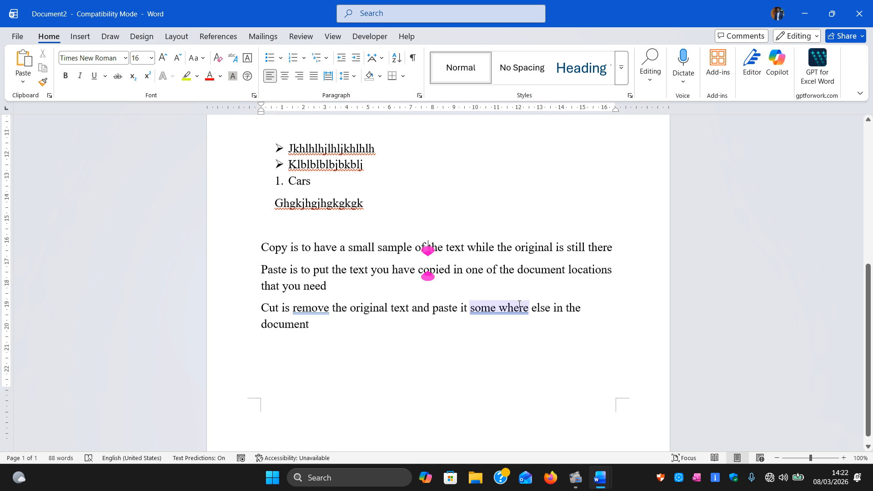
scroll(519, 304, down, 1)
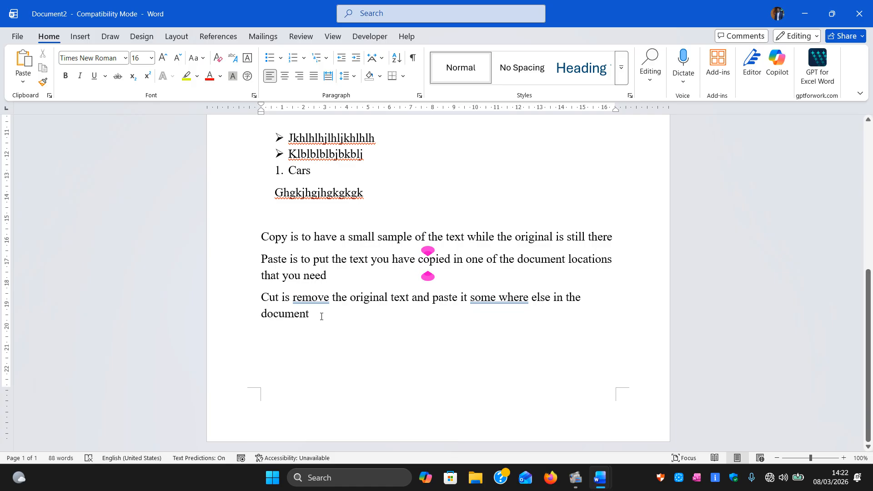
drag(312, 316, 265, 302)
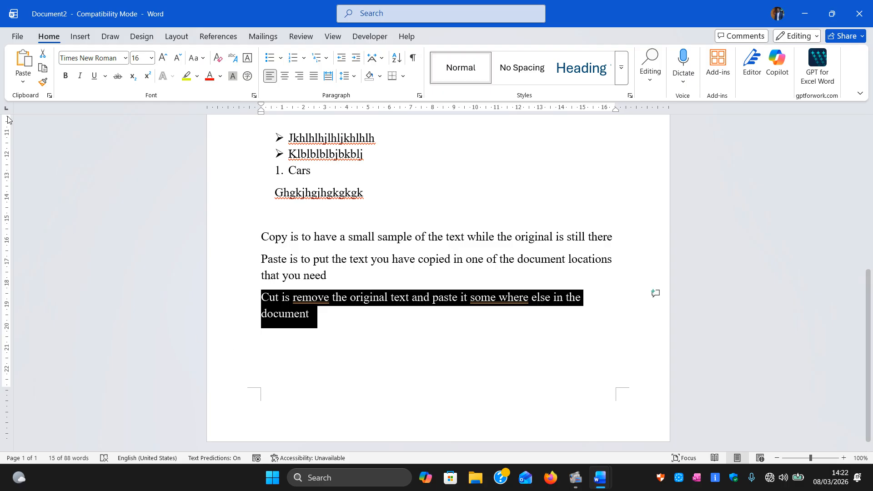
click(41, 69)
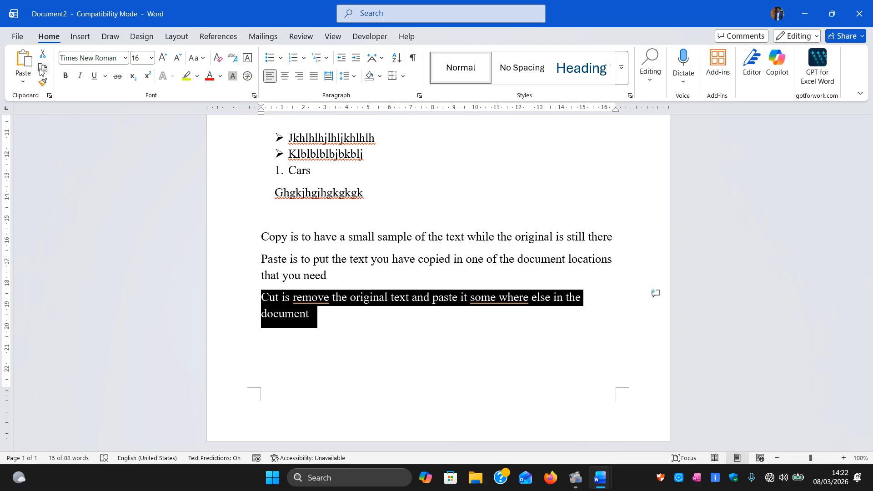
click(404, 139)
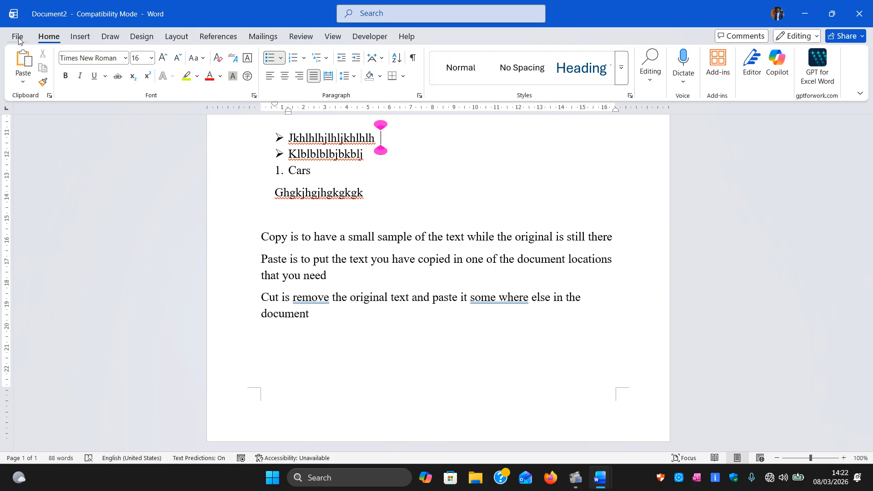
click(575, 483)
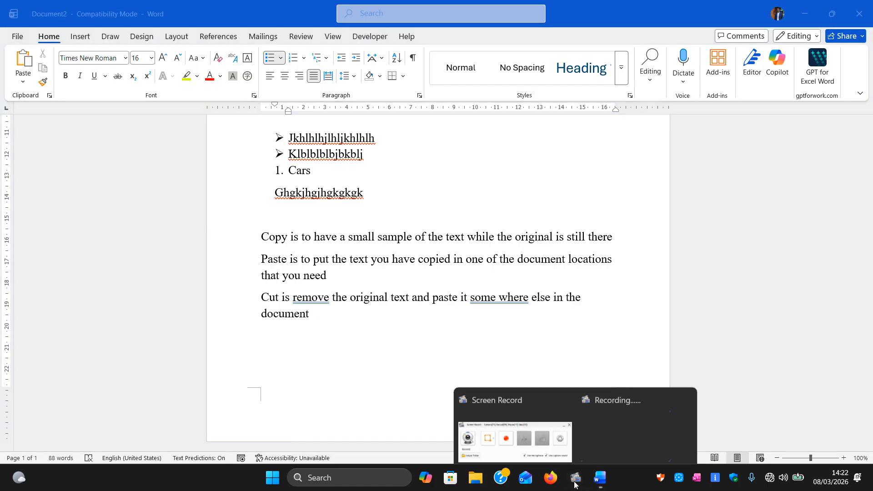
click(609, 411)
click(583, 479)
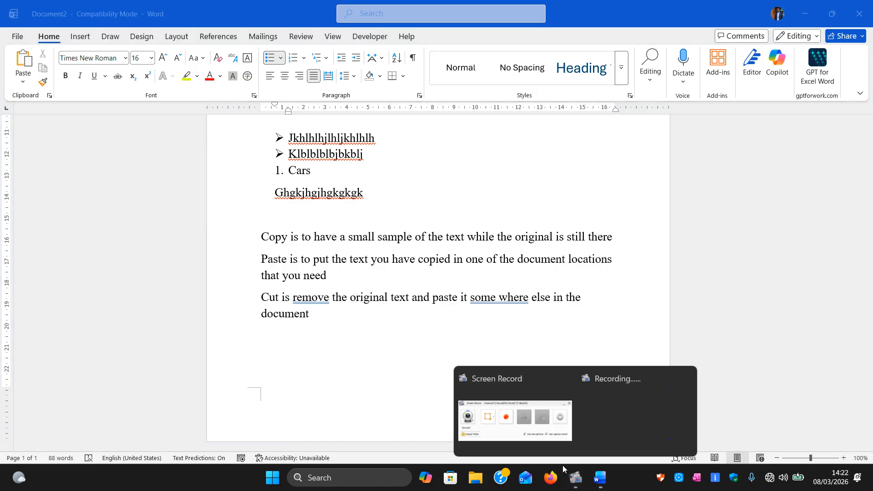
click(515, 421)
click(348, 325)
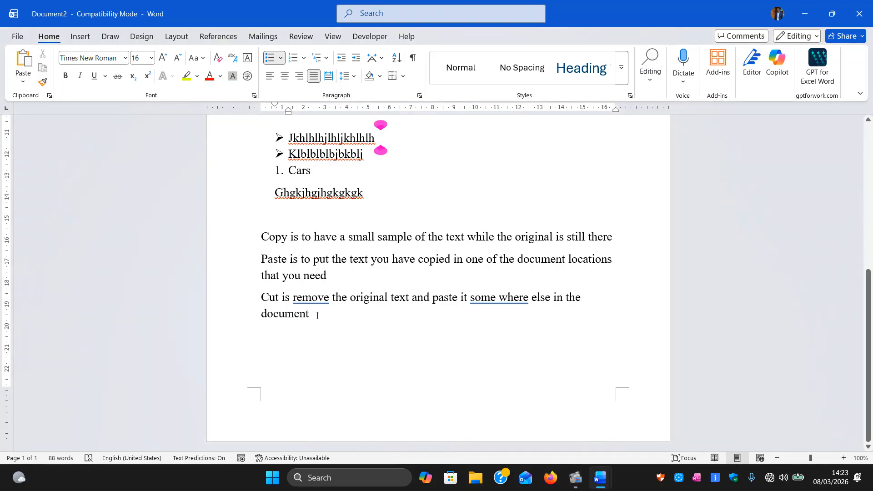
drag(317, 315, 259, 294)
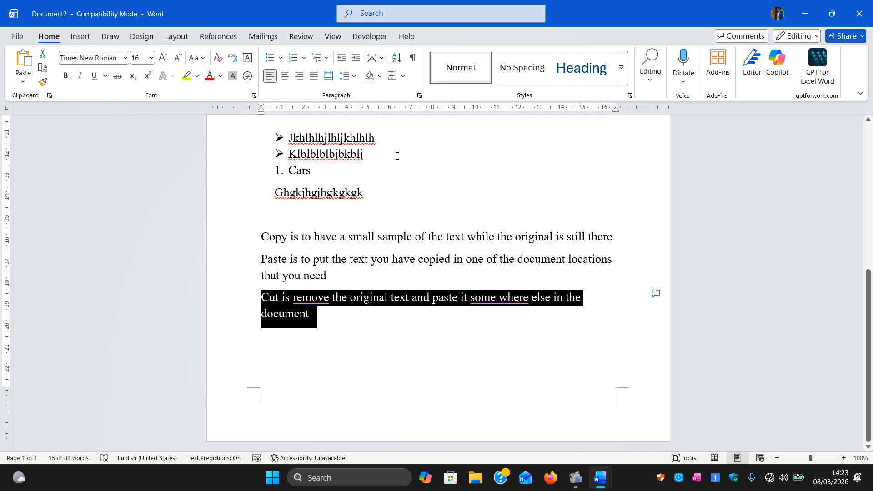
click(404, 141)
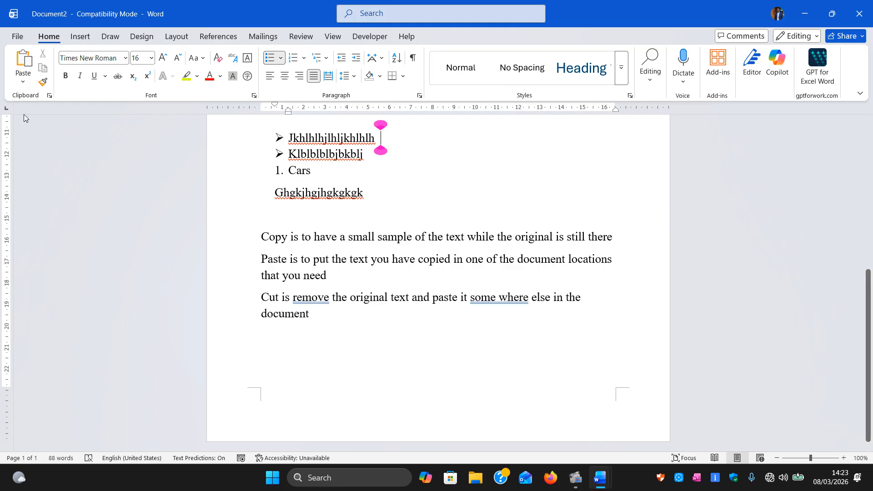
- Paste the Cut definition sentence after the 'Jkhlhlhjlhljkhlhlh' bullet
click(21, 58)
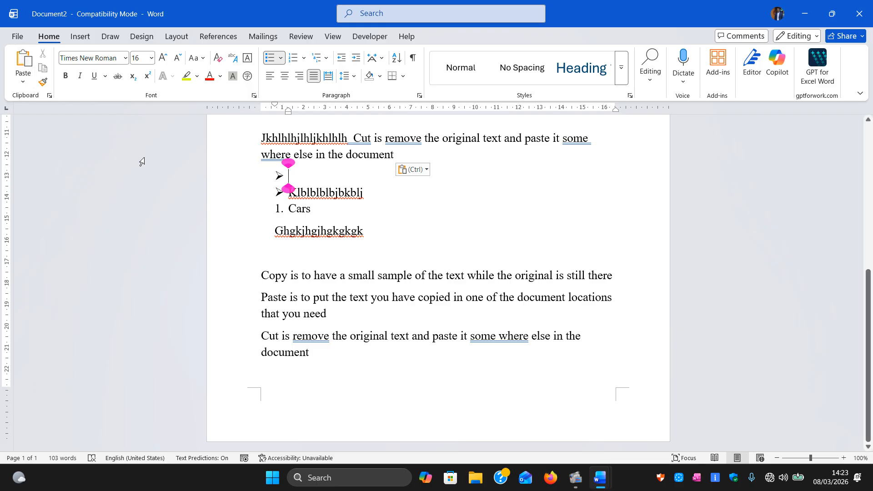
drag(372, 146, 397, 157)
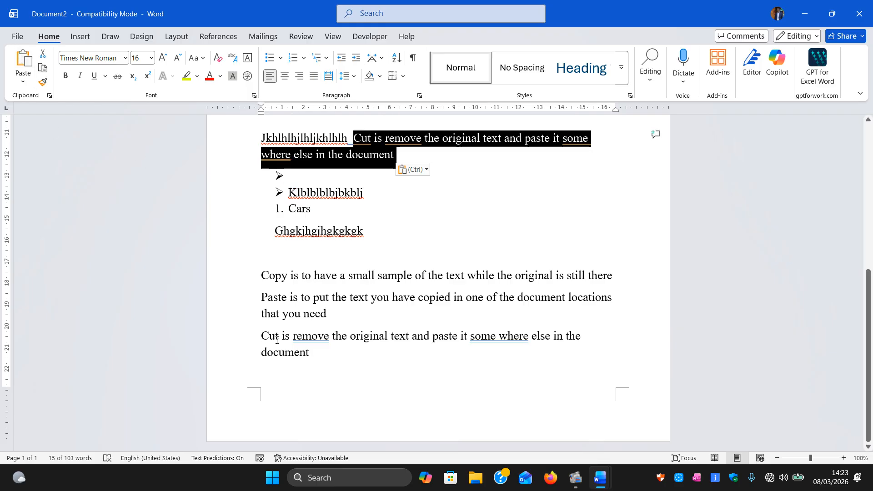
drag(262, 336, 318, 356)
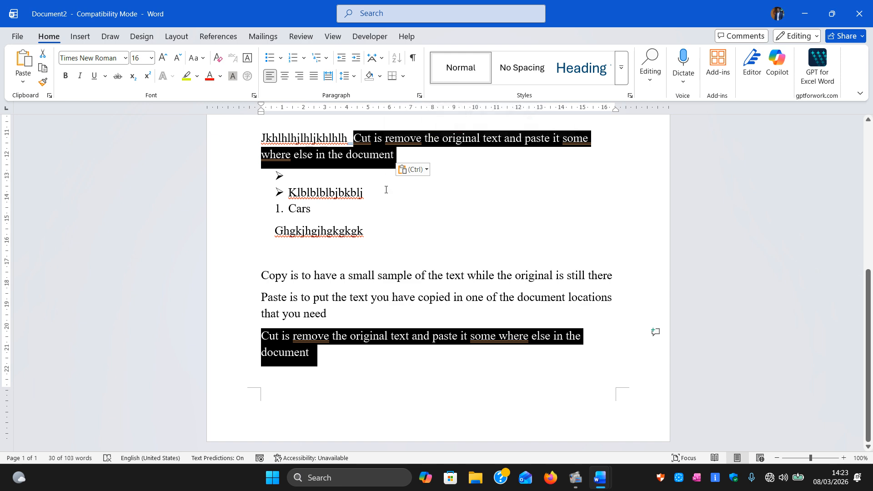
click(388, 210)
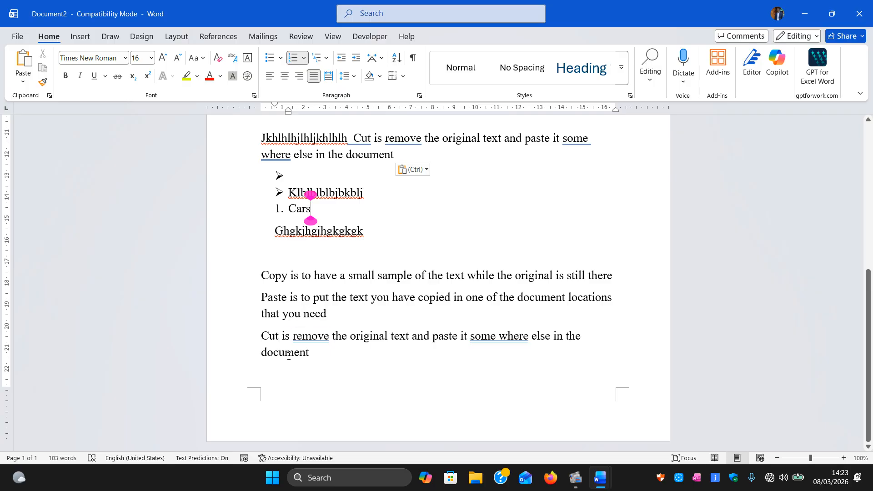
- Cut the bottom Cut definition paragraph and paste it after the 'Klblblblbjbkblj' bullet
drag(318, 360, 263, 330)
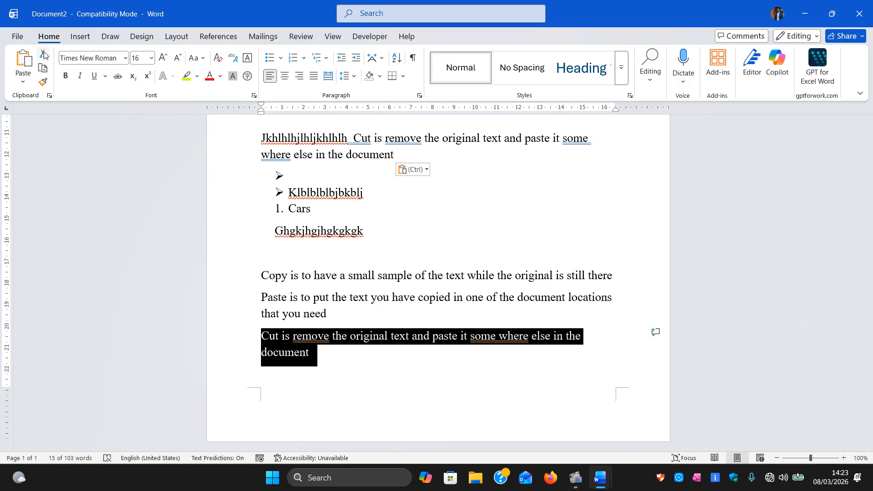
click(44, 55)
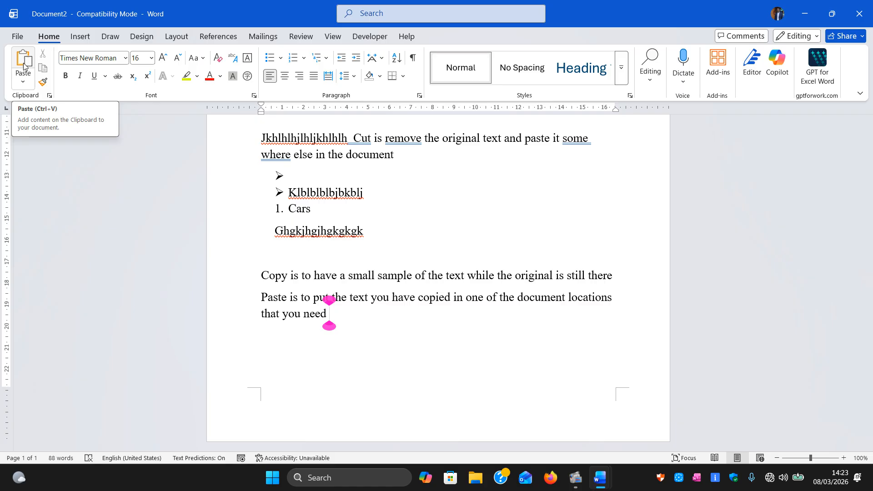
click(386, 194)
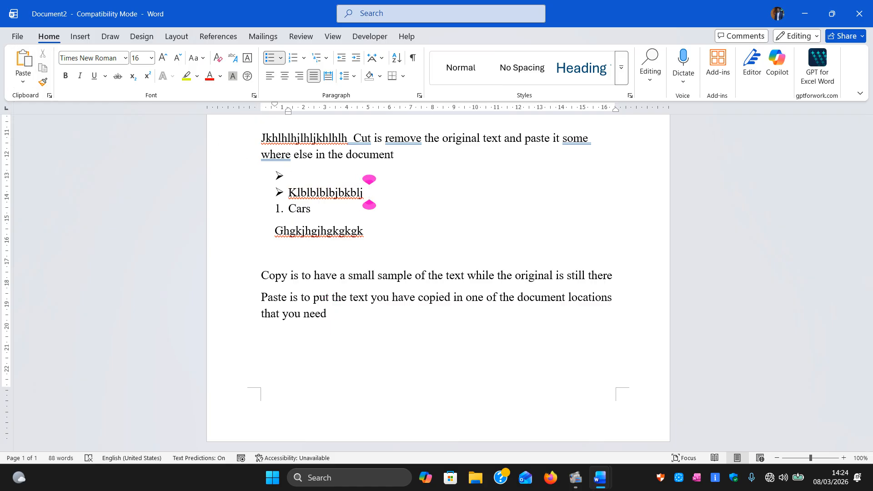
click(19, 59)
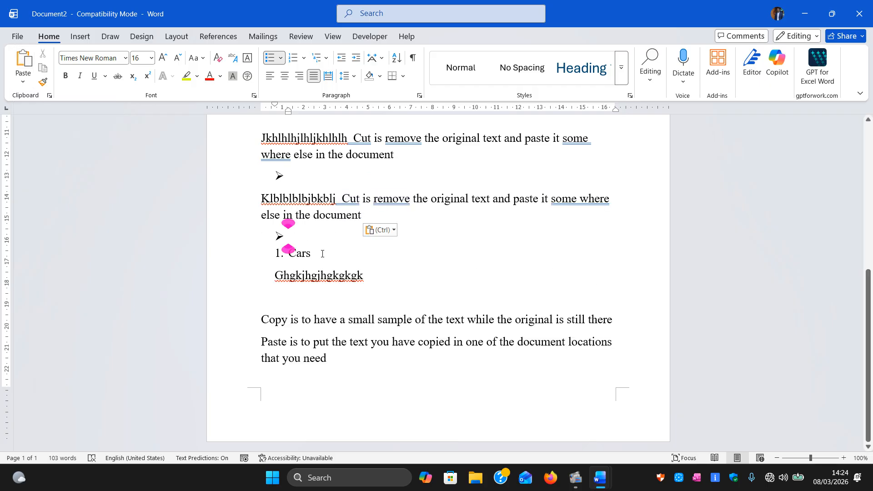
scroll(305, 368, up, 1)
scroll(307, 366, down, 1)
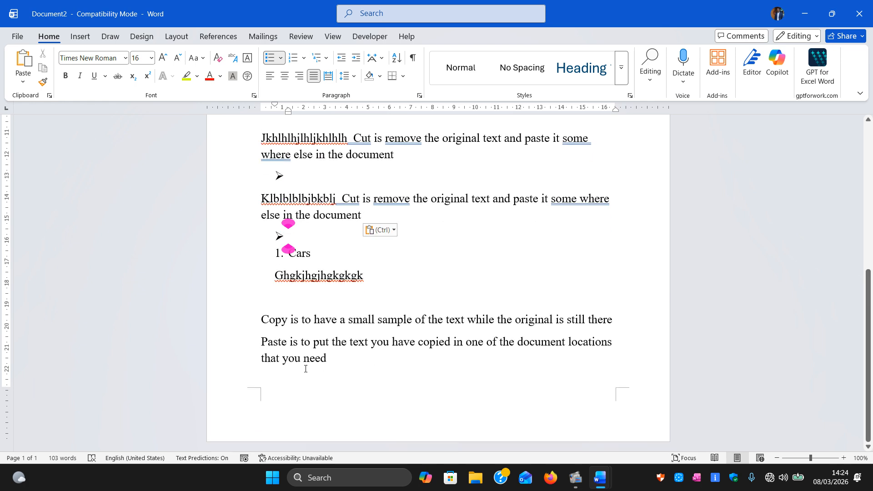